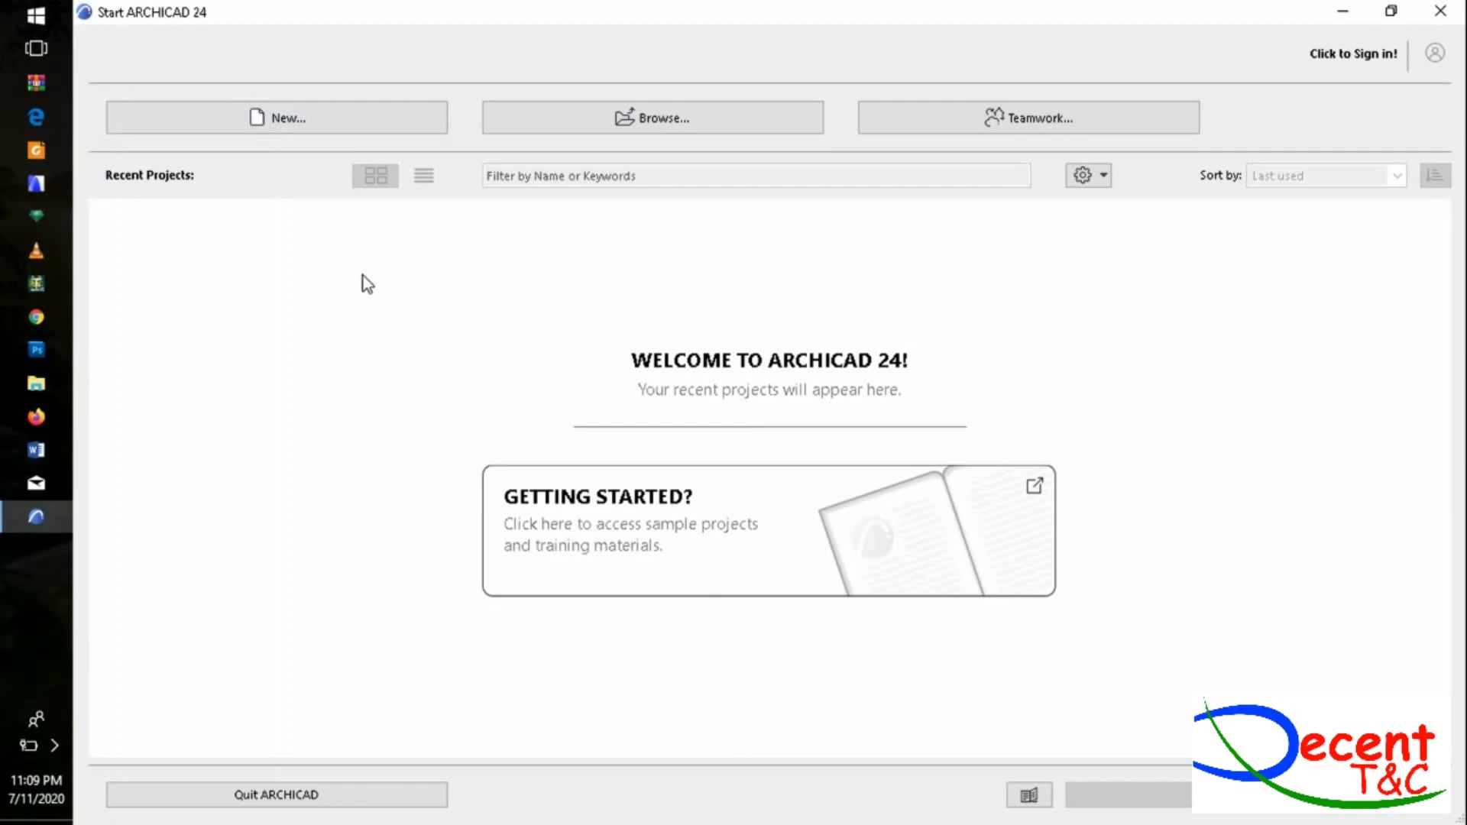
Create a new project from the ARCHICAD 24 Template.tpl template with the last used work environment profile.
{"action": "left_click", "coordinate": [330, 122]}
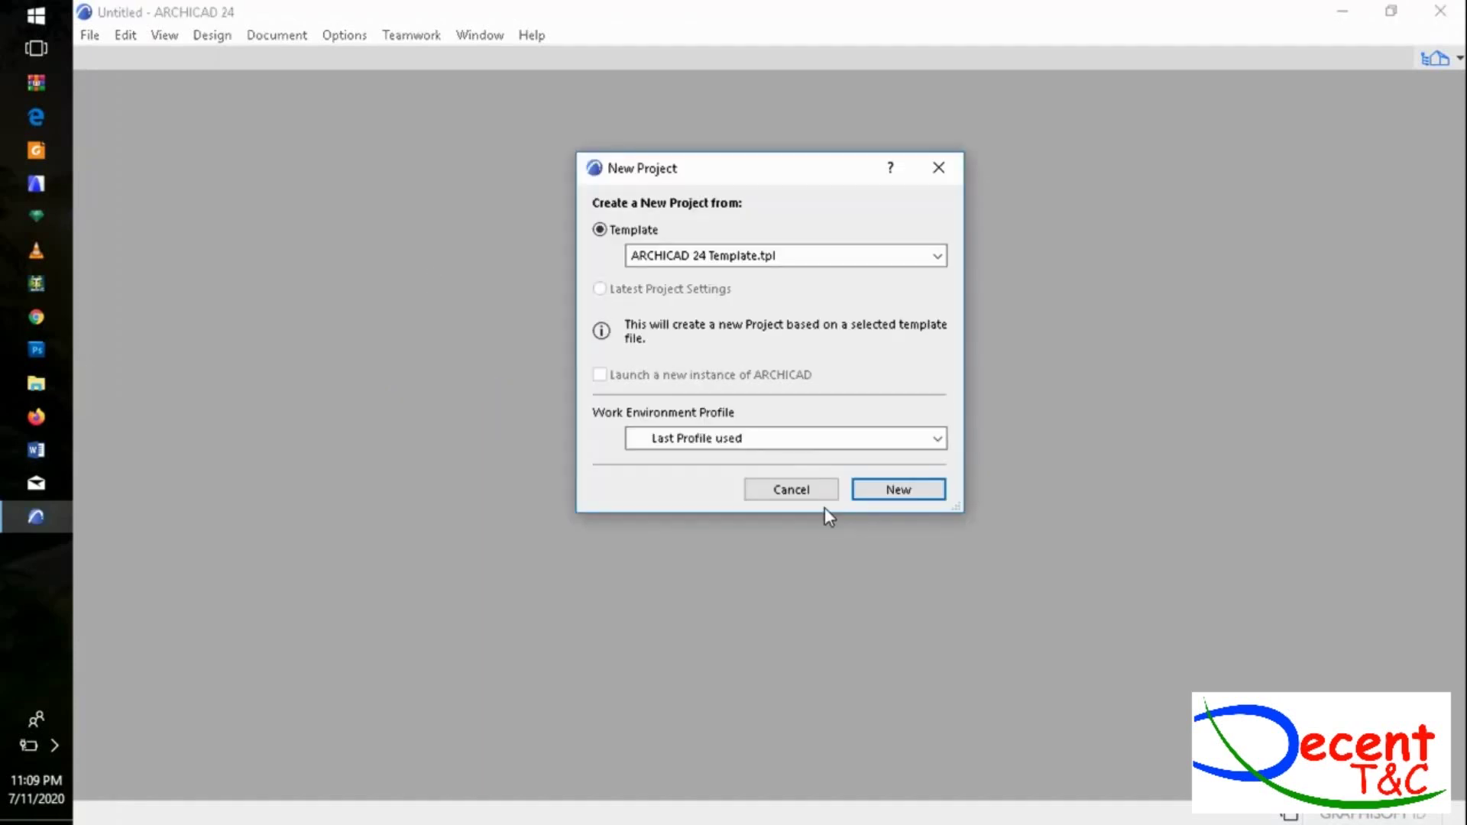
{"action": "left_click", "coordinate": [871, 492]}
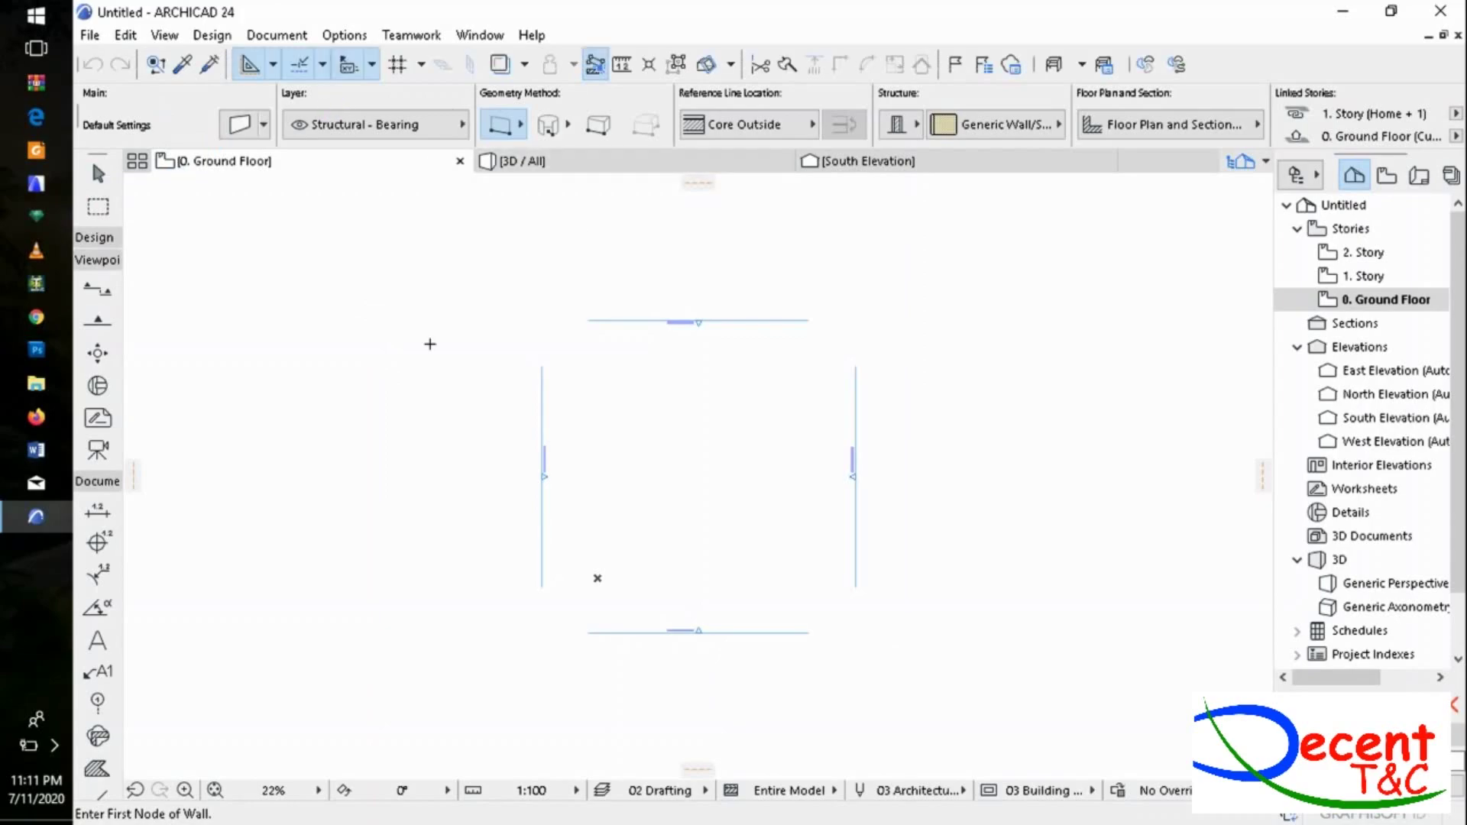
Examine the tools in the Design, Viewpoint and Document groups, with the toolbox widened to show the tool names.
{"action": "left_click", "coordinate": [95, 238]}
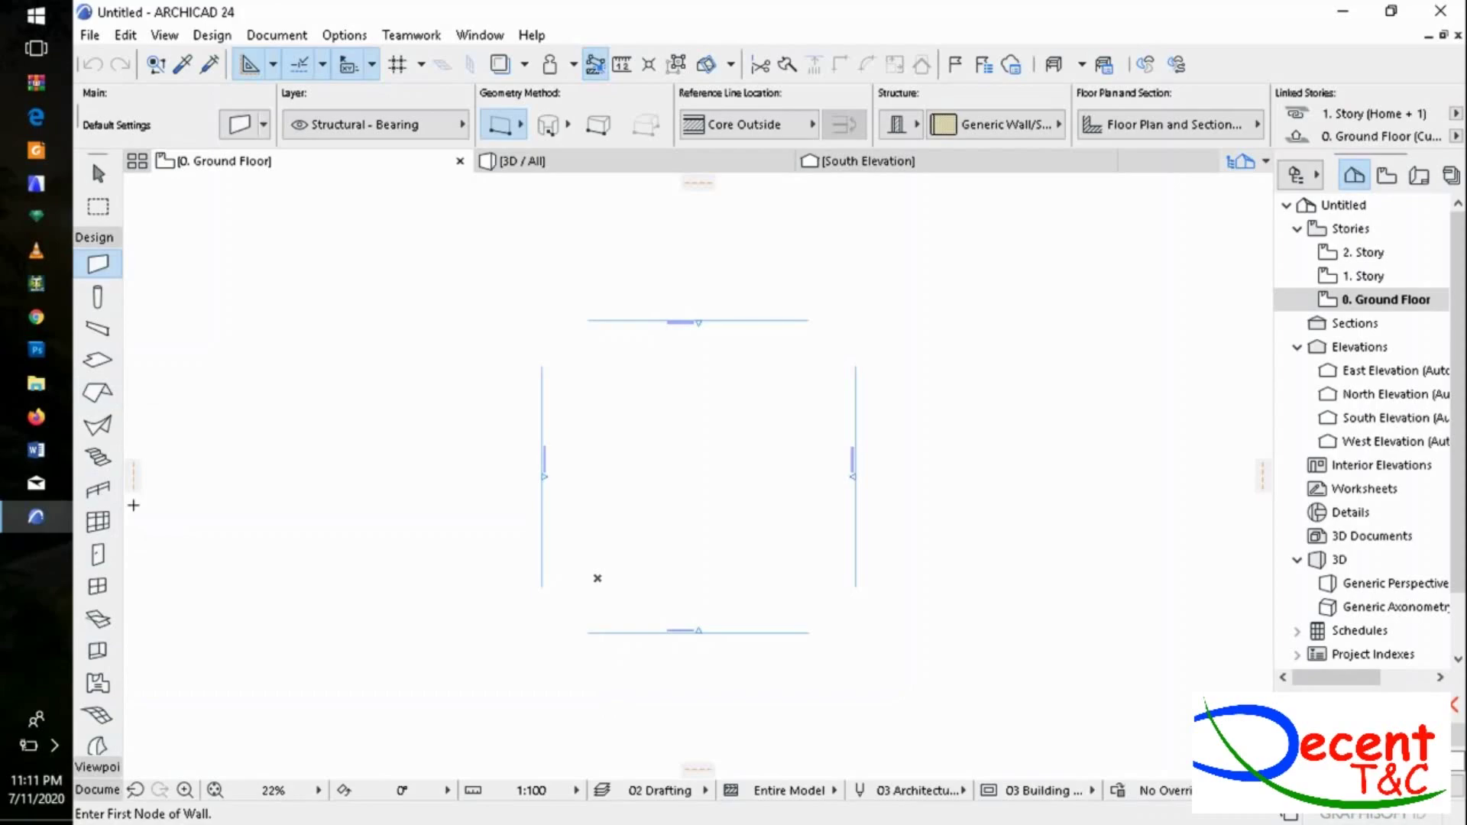
{"action": "left_click", "coordinate": [92, 238]}
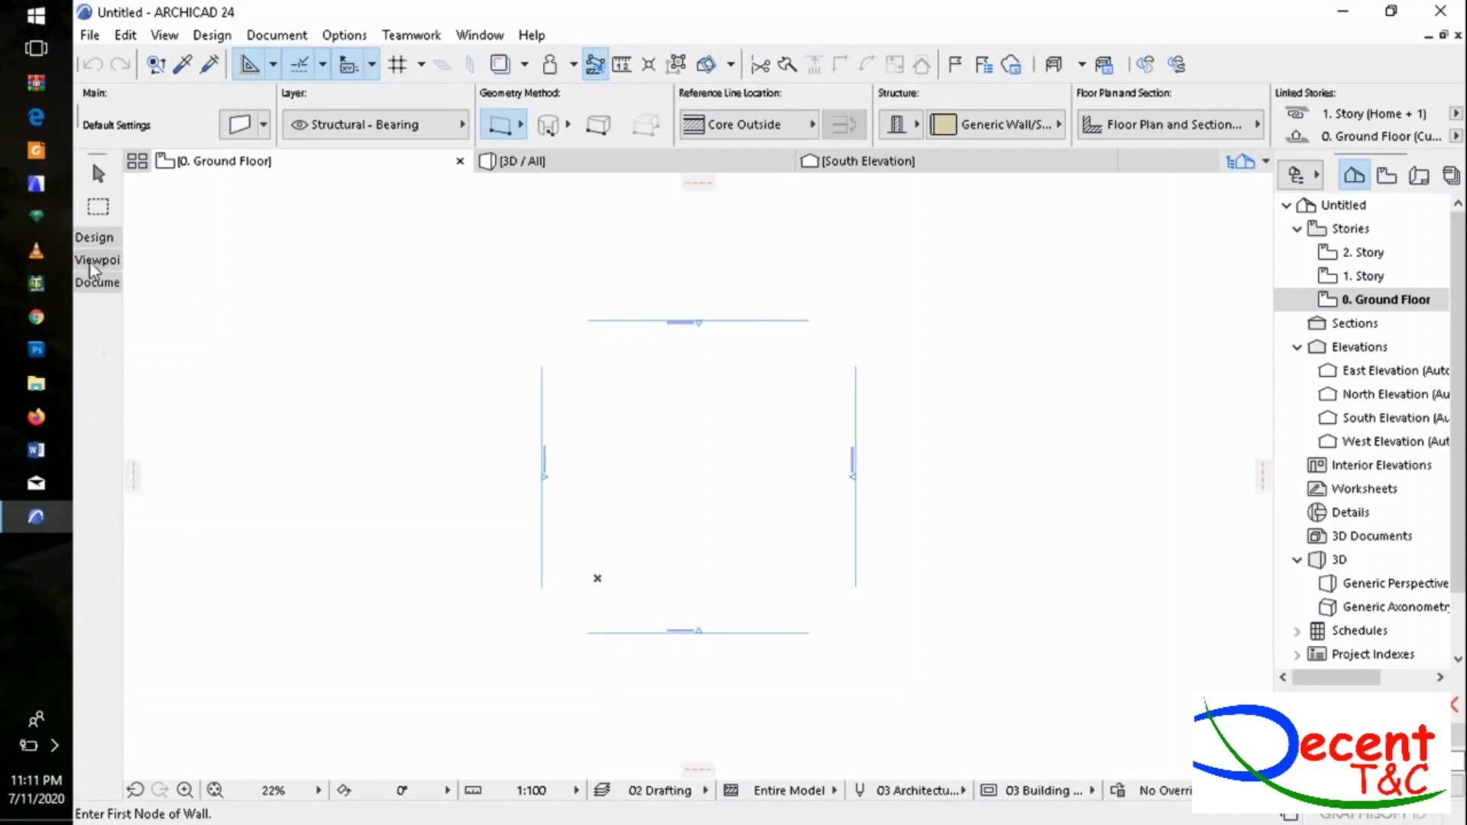
{"action": "left_click", "coordinate": [88, 261]}
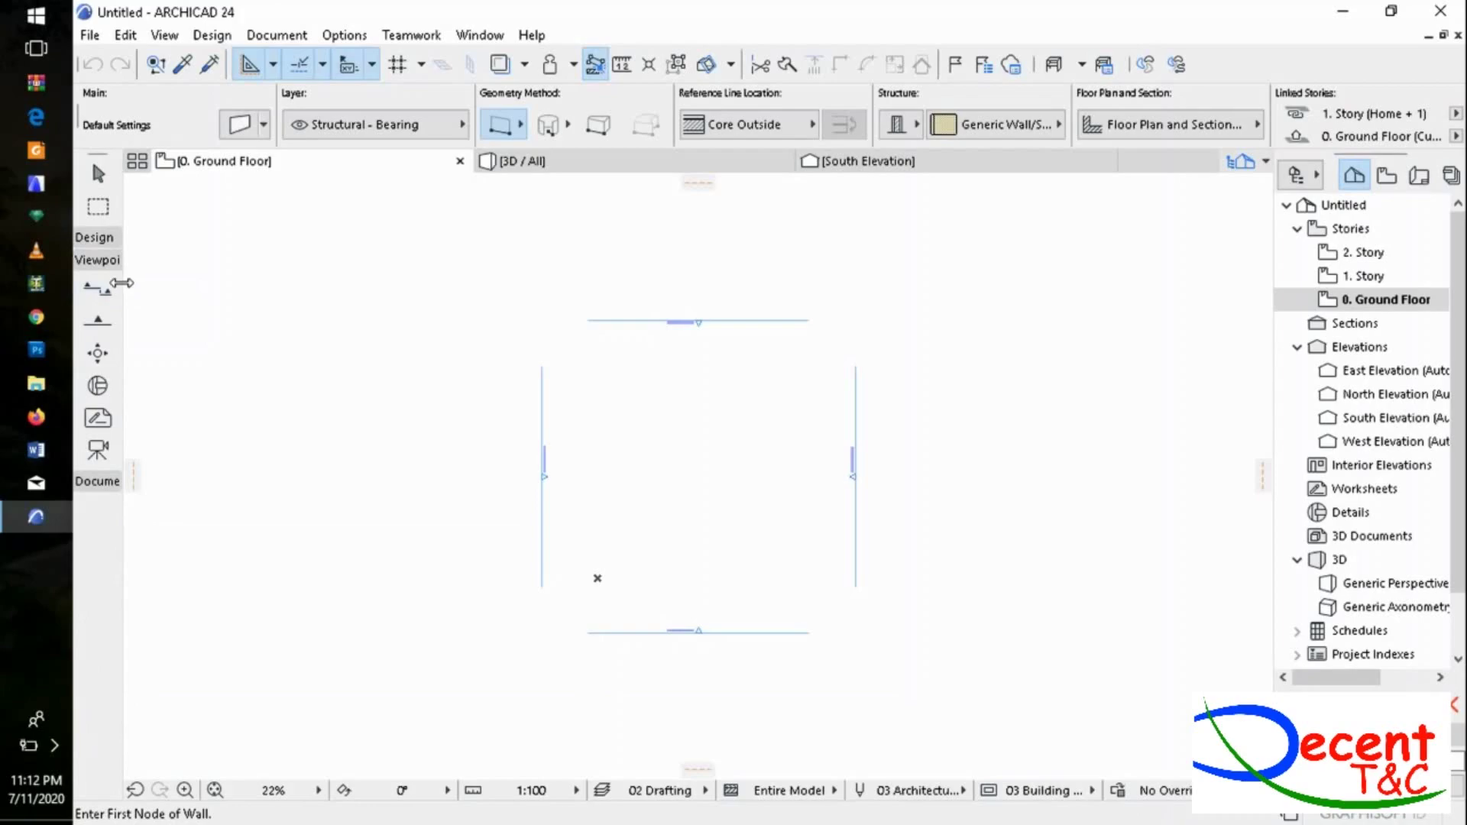
{"action": "mouse_move", "coordinate": [164, 288]}
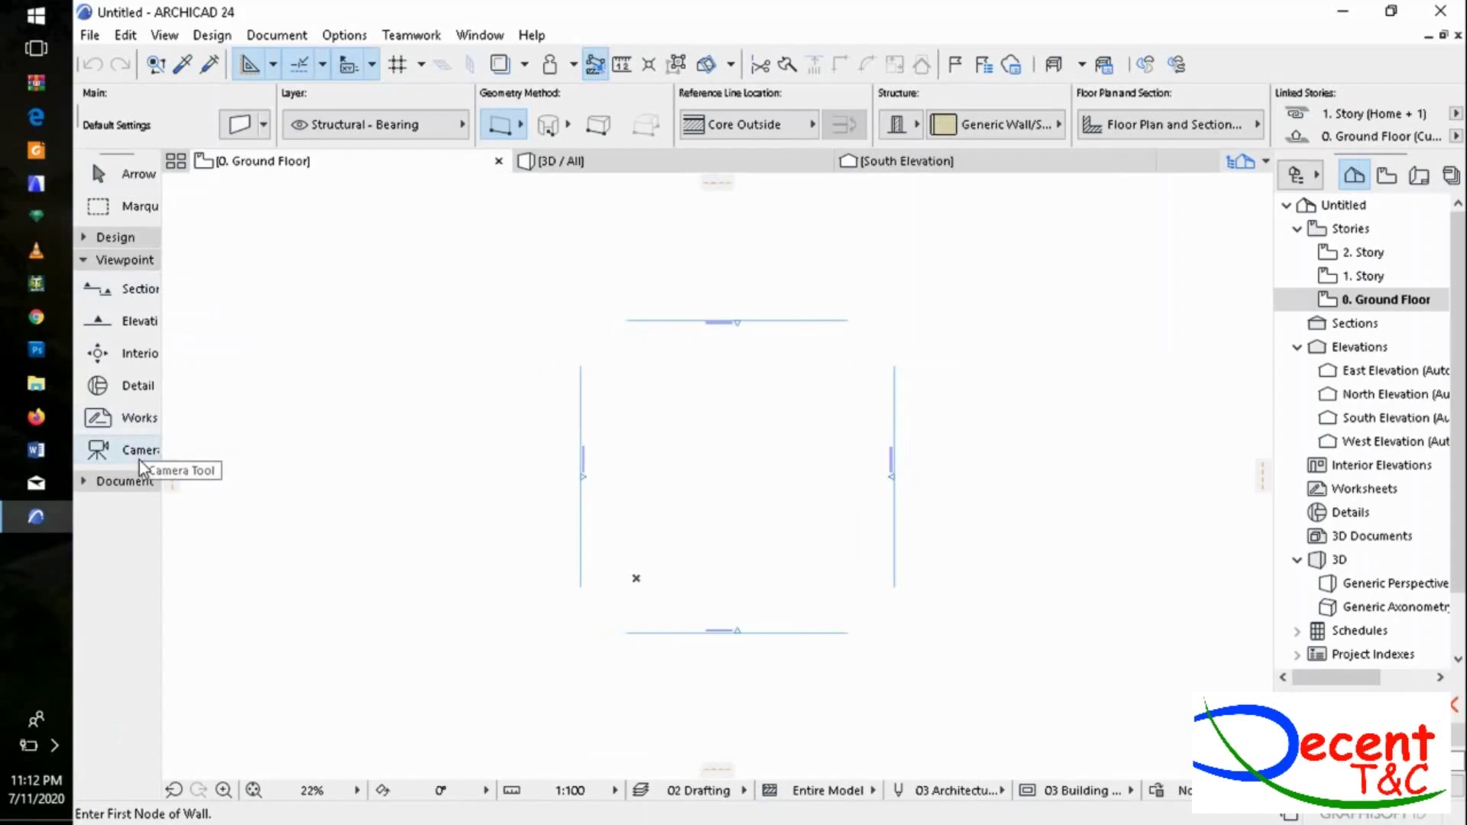
{"action": "left_click", "coordinate": [123, 482]}
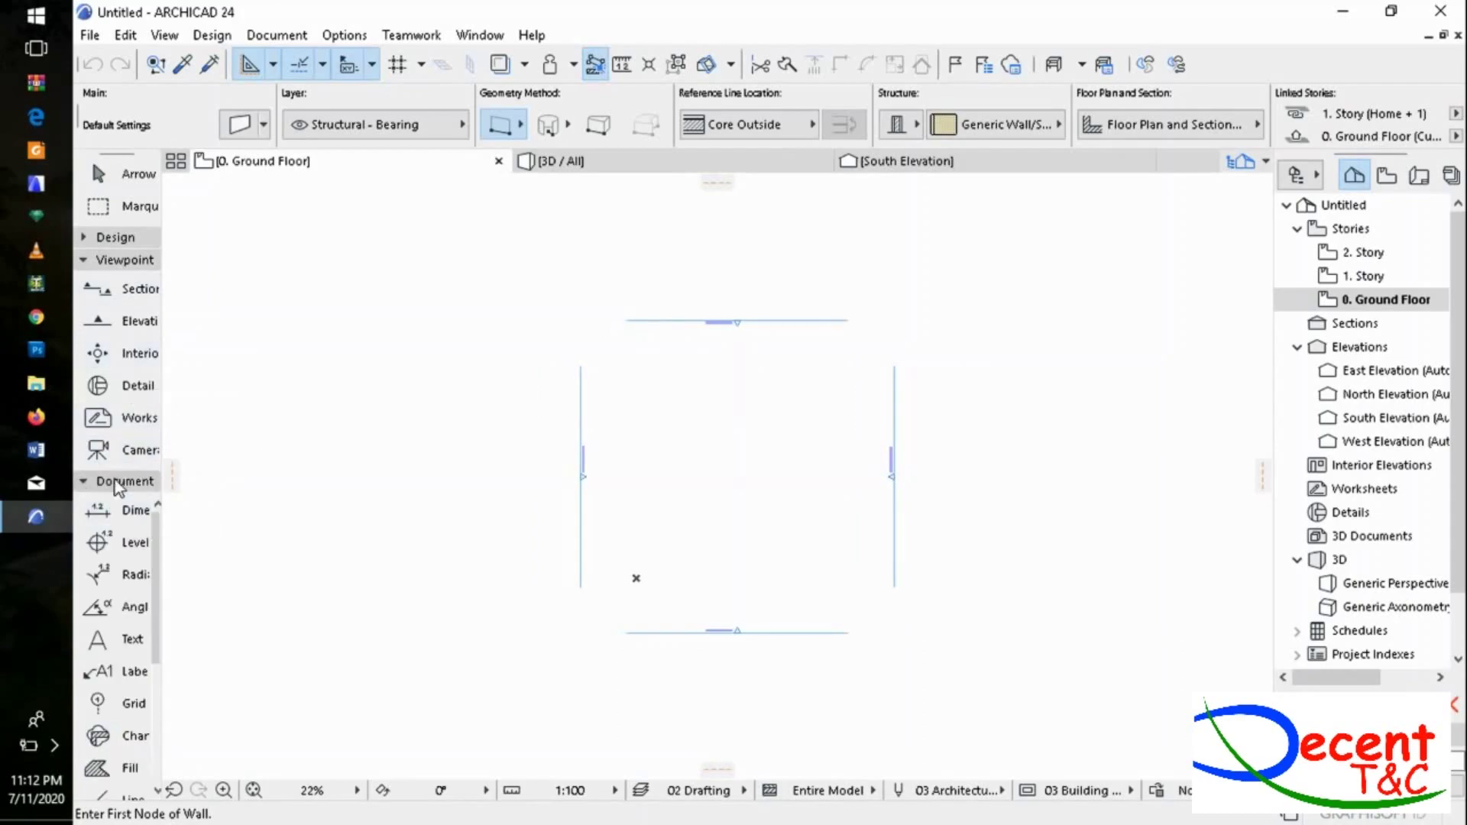
{"action": "left_click", "coordinate": [114, 482]}
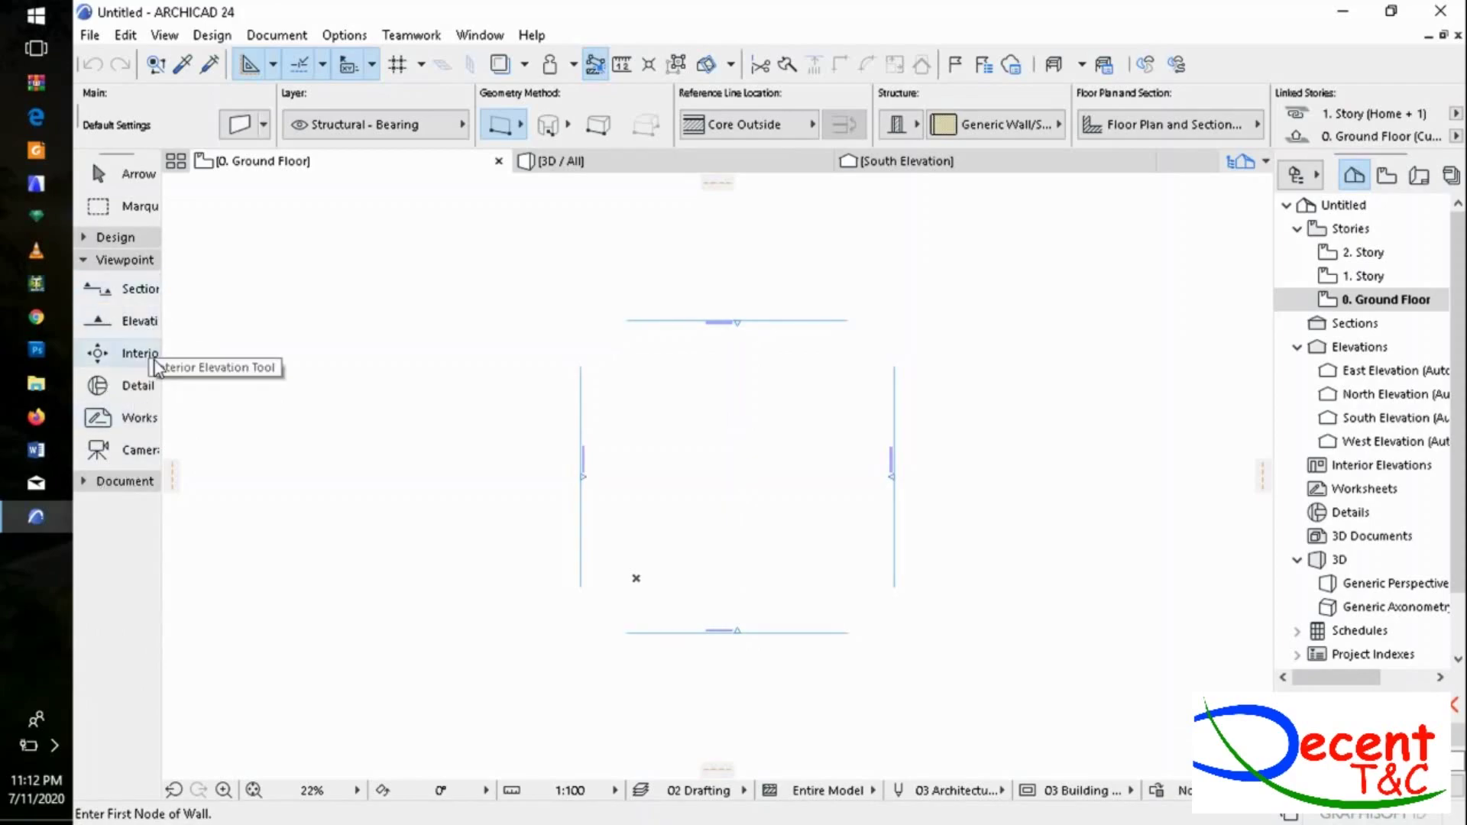
{"action": "left_click", "coordinate": [125, 481]}
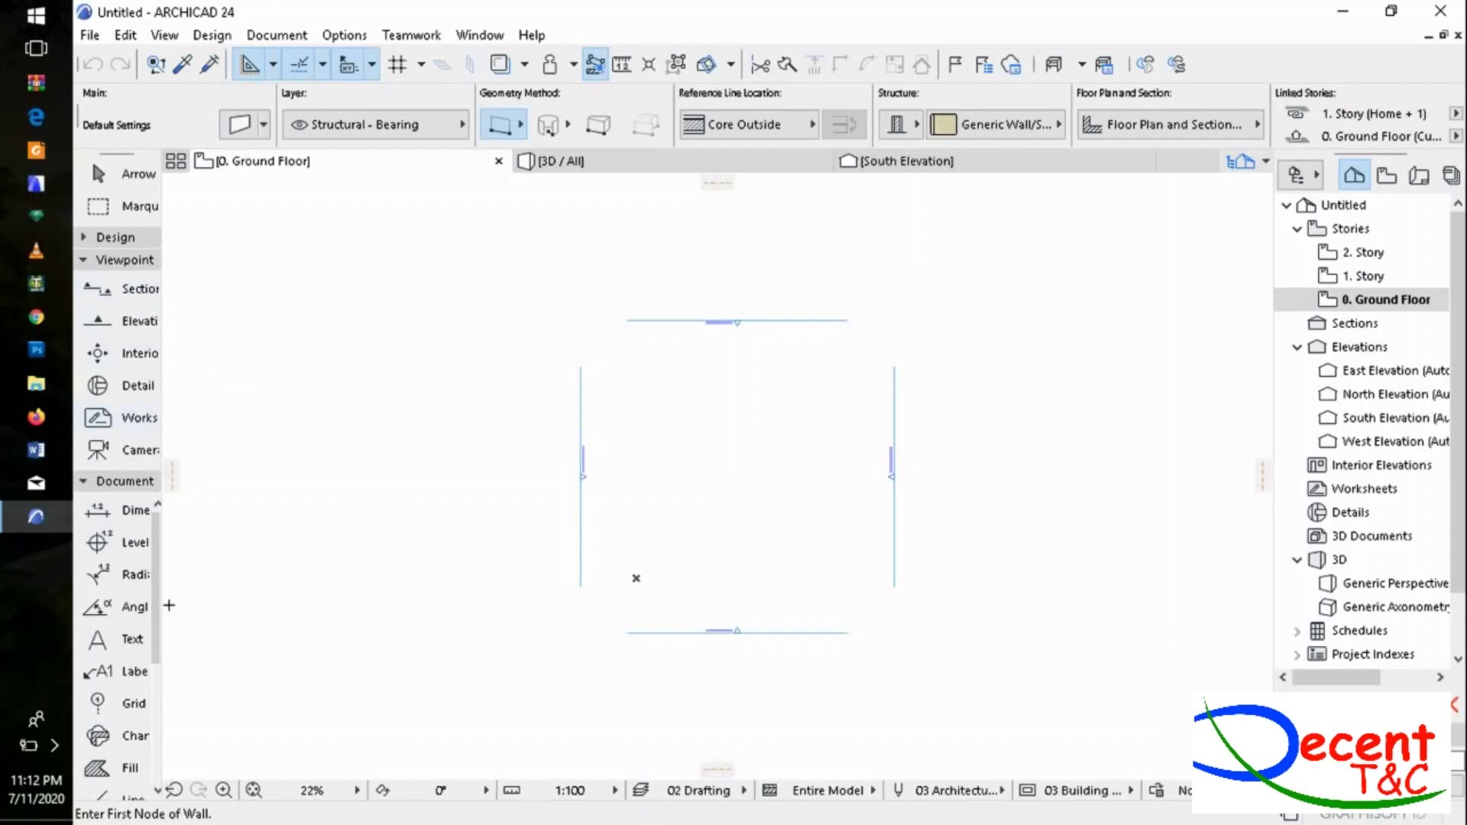
{"action": "left_click", "coordinate": [146, 303]}
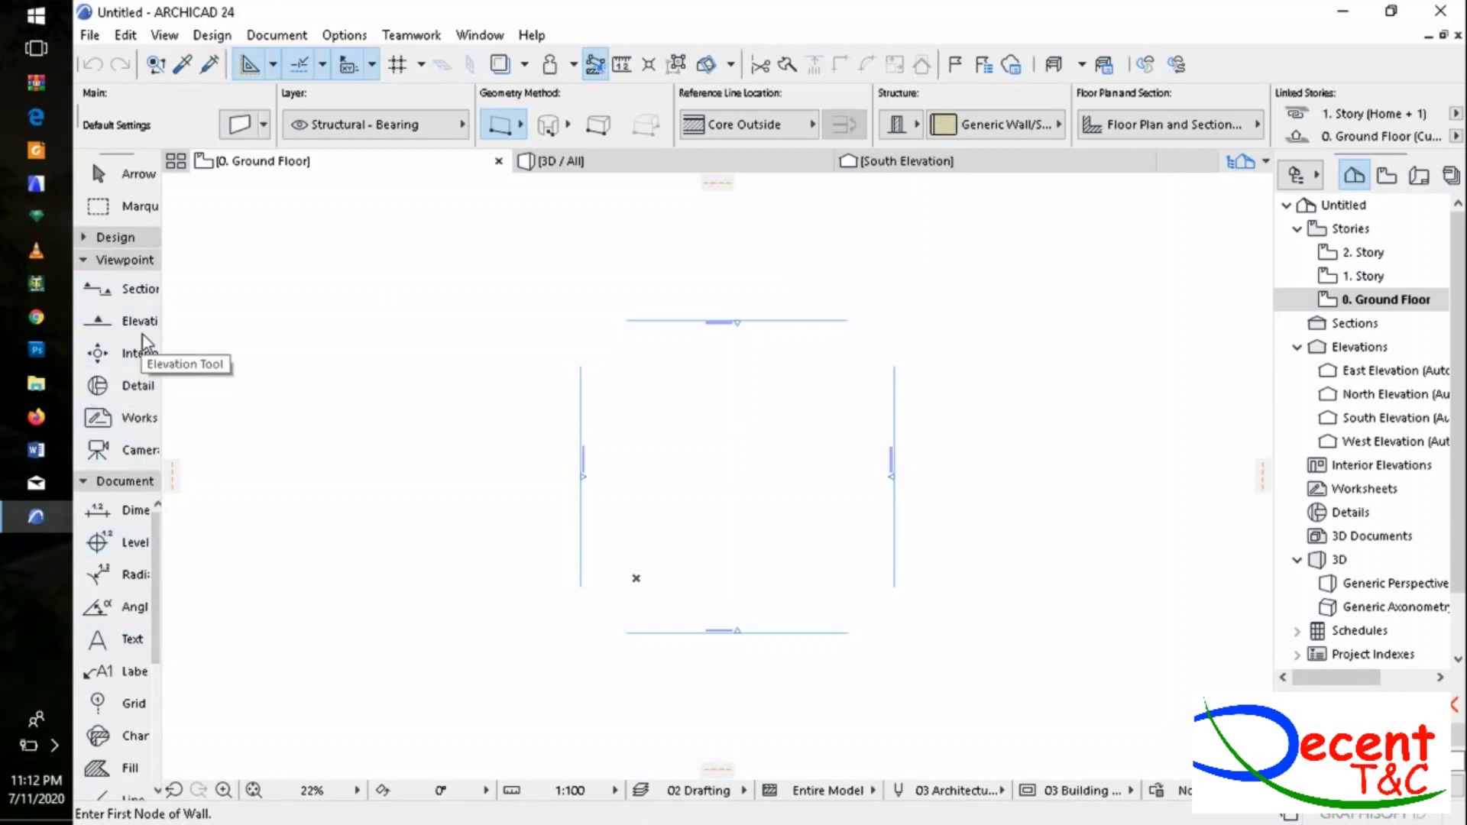
{"action": "left_click", "coordinate": [128, 481]}
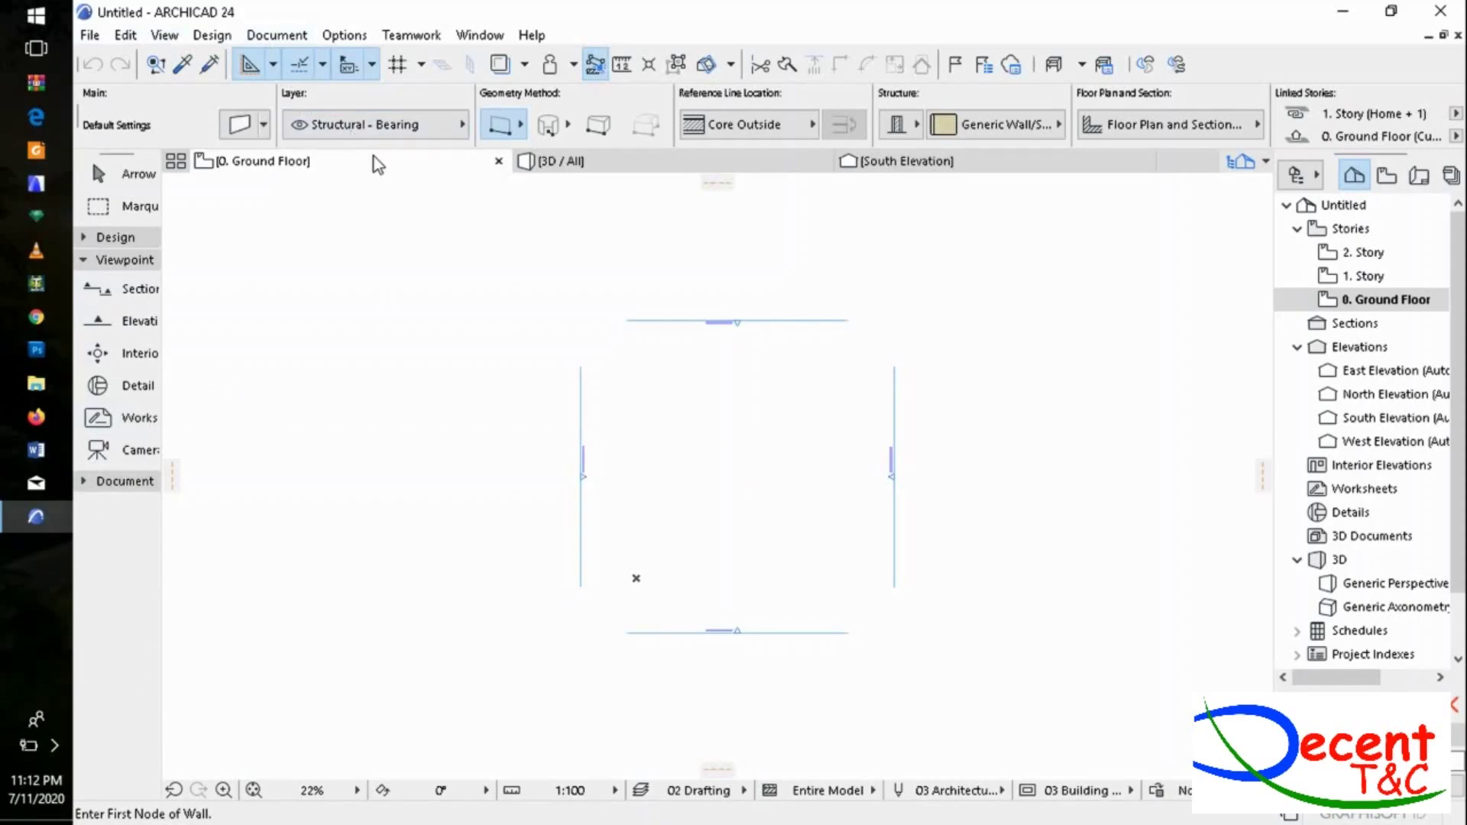
{"action": "left_click", "coordinate": [221, 39]}
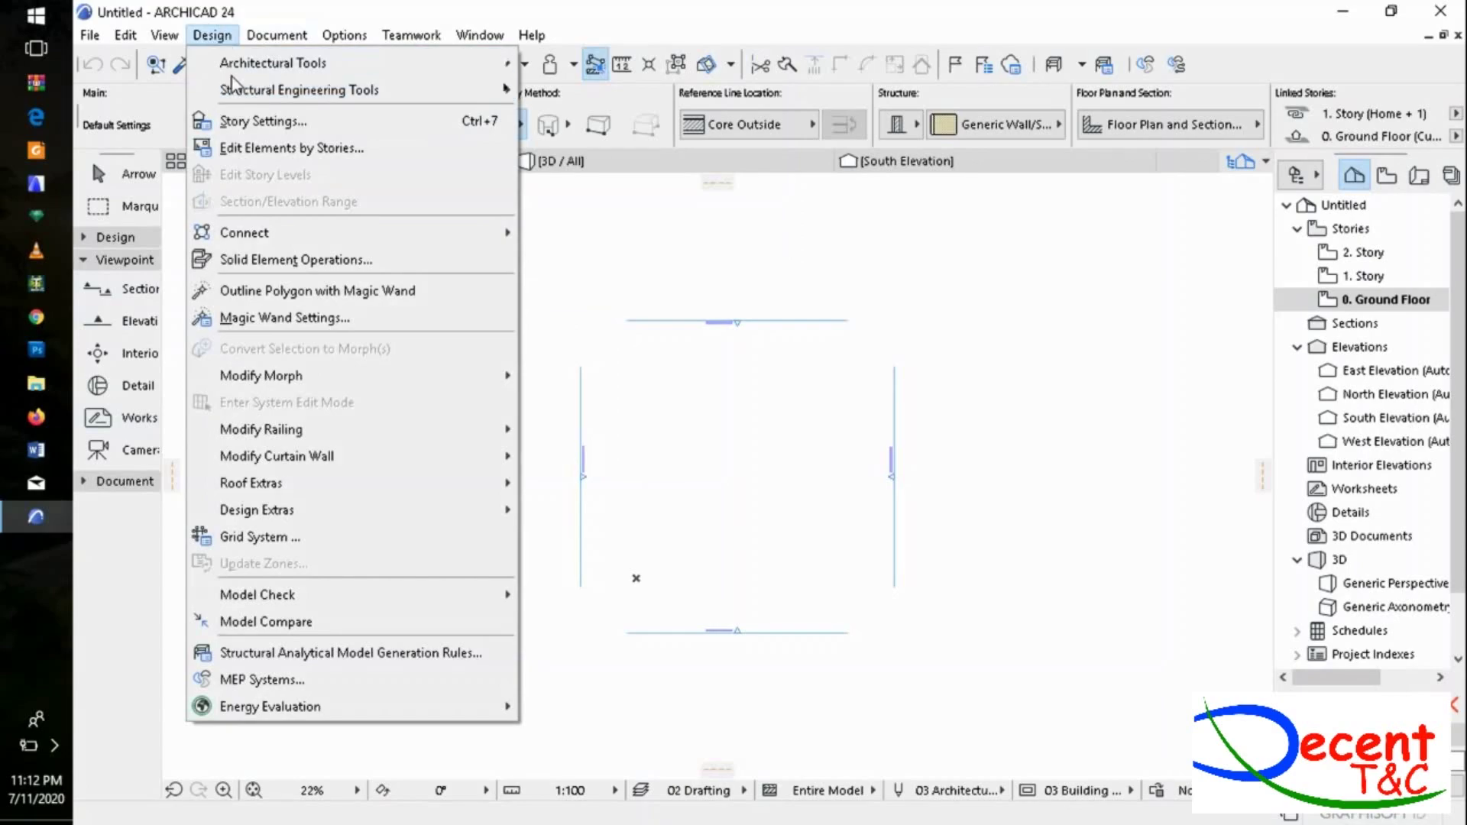
{"action": "mouse_move", "coordinate": [220, 64]}
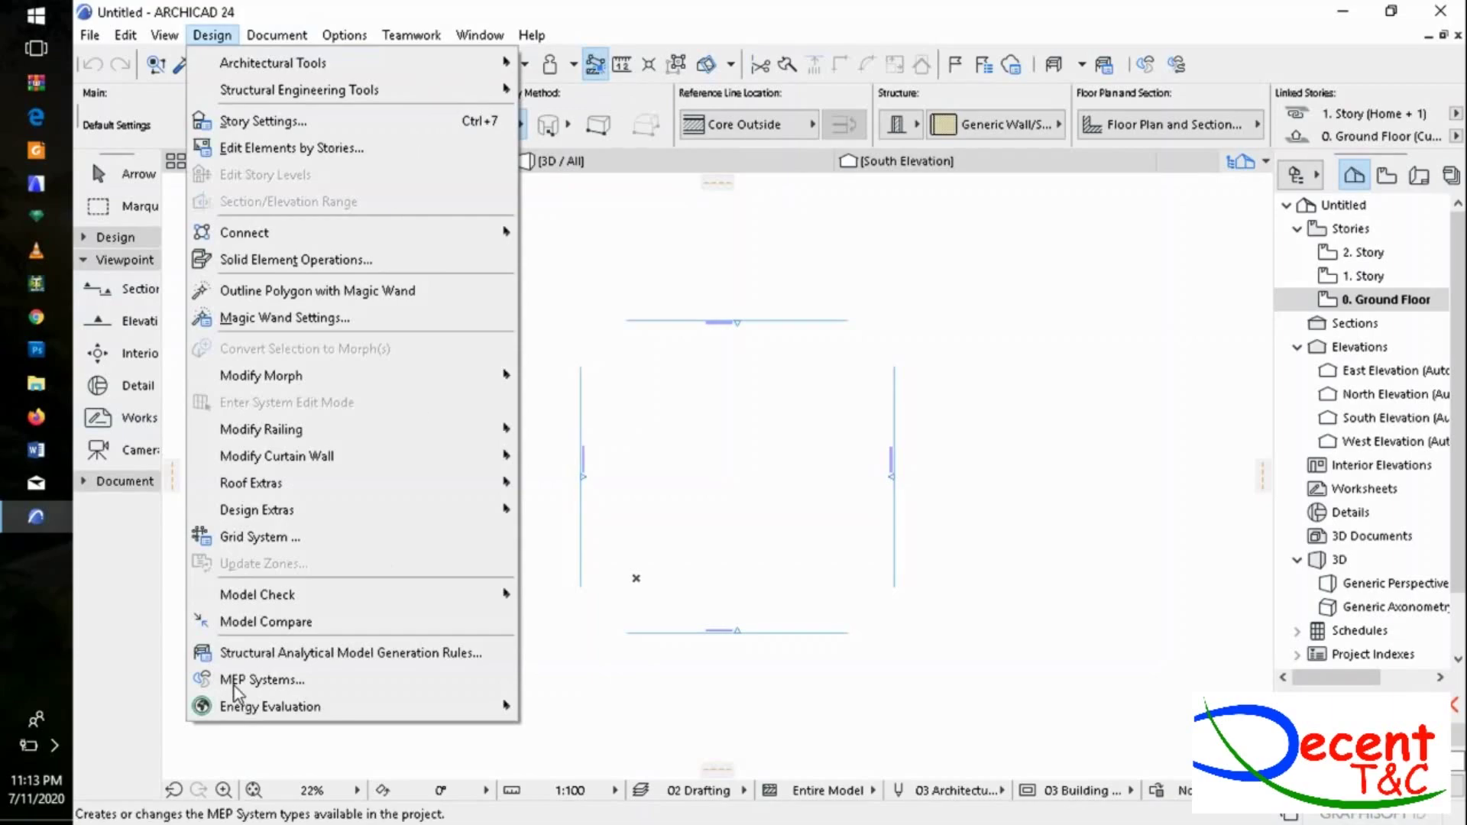
{"action": "mouse_move", "coordinate": [245, 697]}
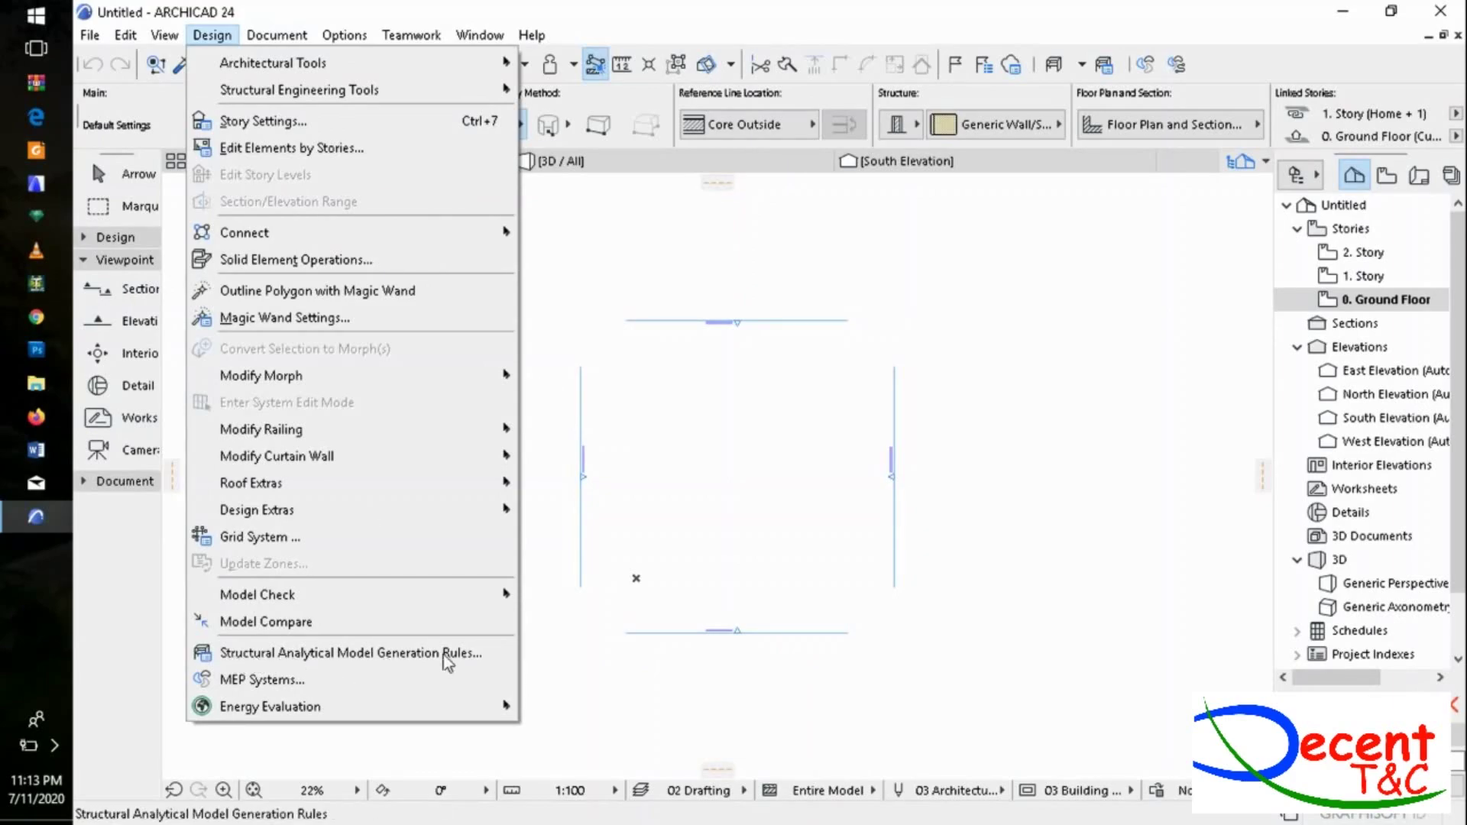
{"action": "left_click", "coordinate": [671, 528]}
{"action": "right_click", "coordinate": [371, 322]}
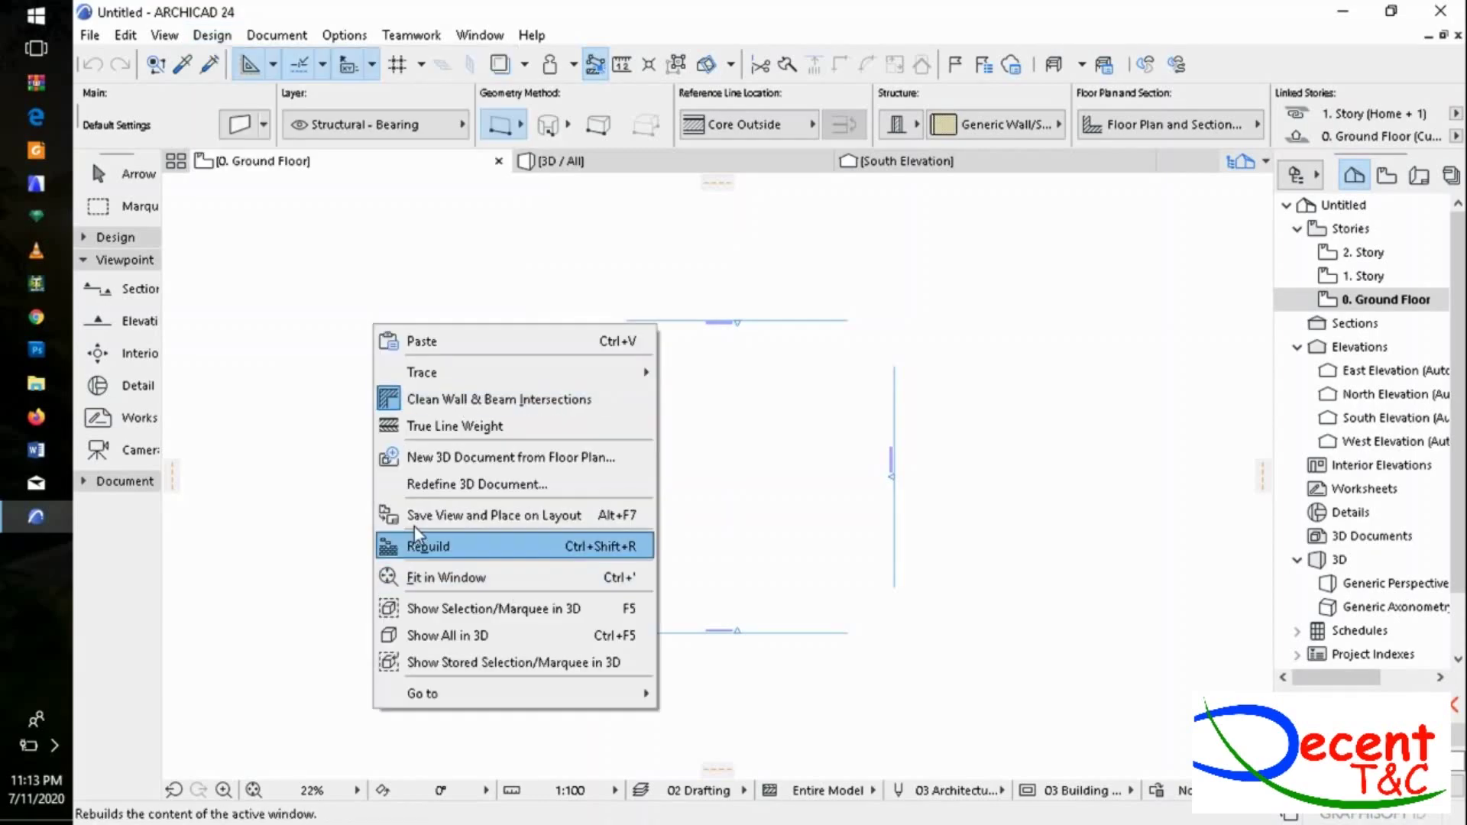
{"action": "left_click", "coordinate": [308, 360]}
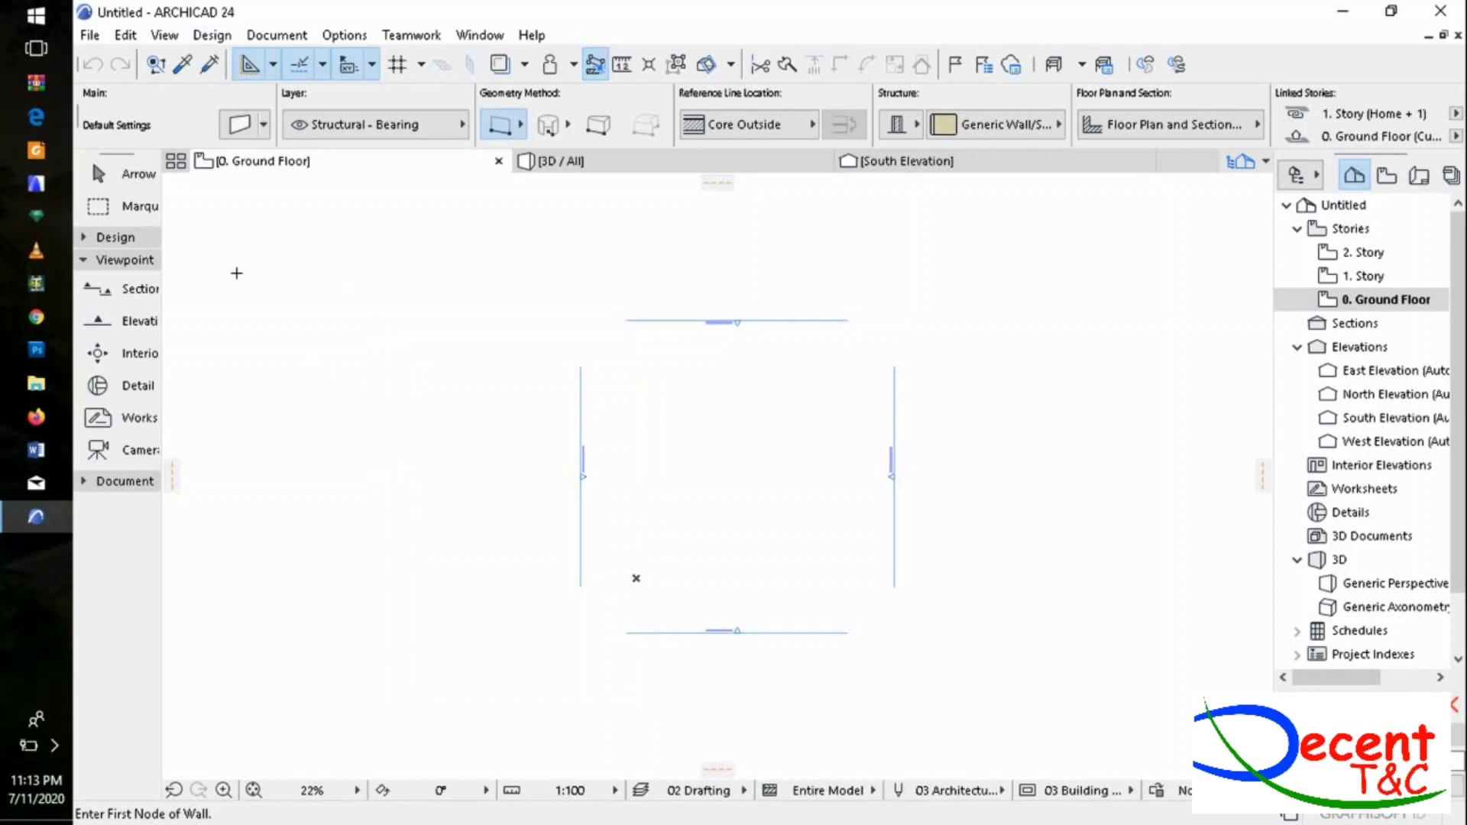
Open the default settings of the Wall tool and show its structural analytical parameters.
{"action": "left_click", "coordinate": [127, 239]}
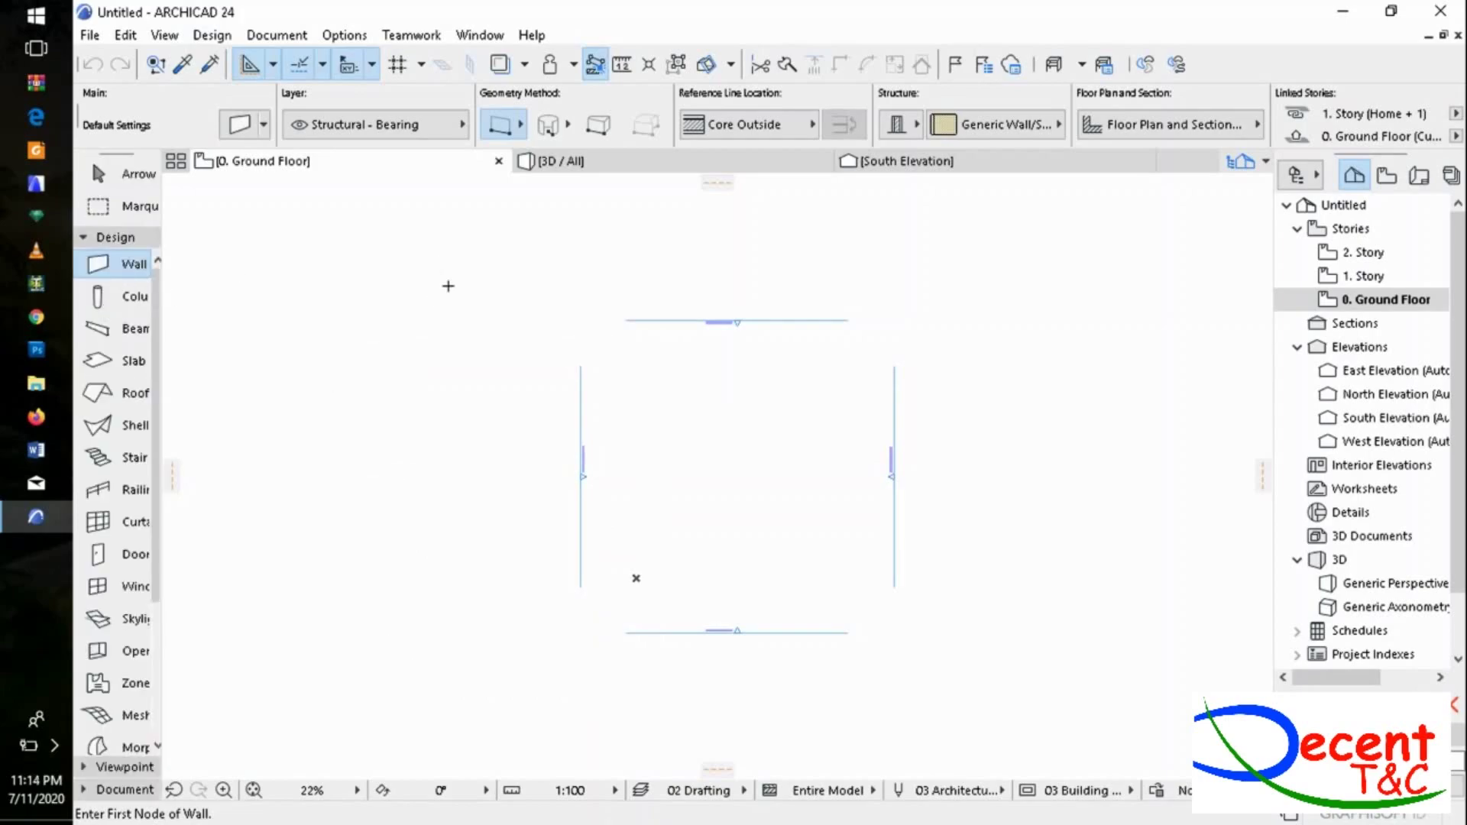
{"action": "double_click", "coordinate": [98, 266]}
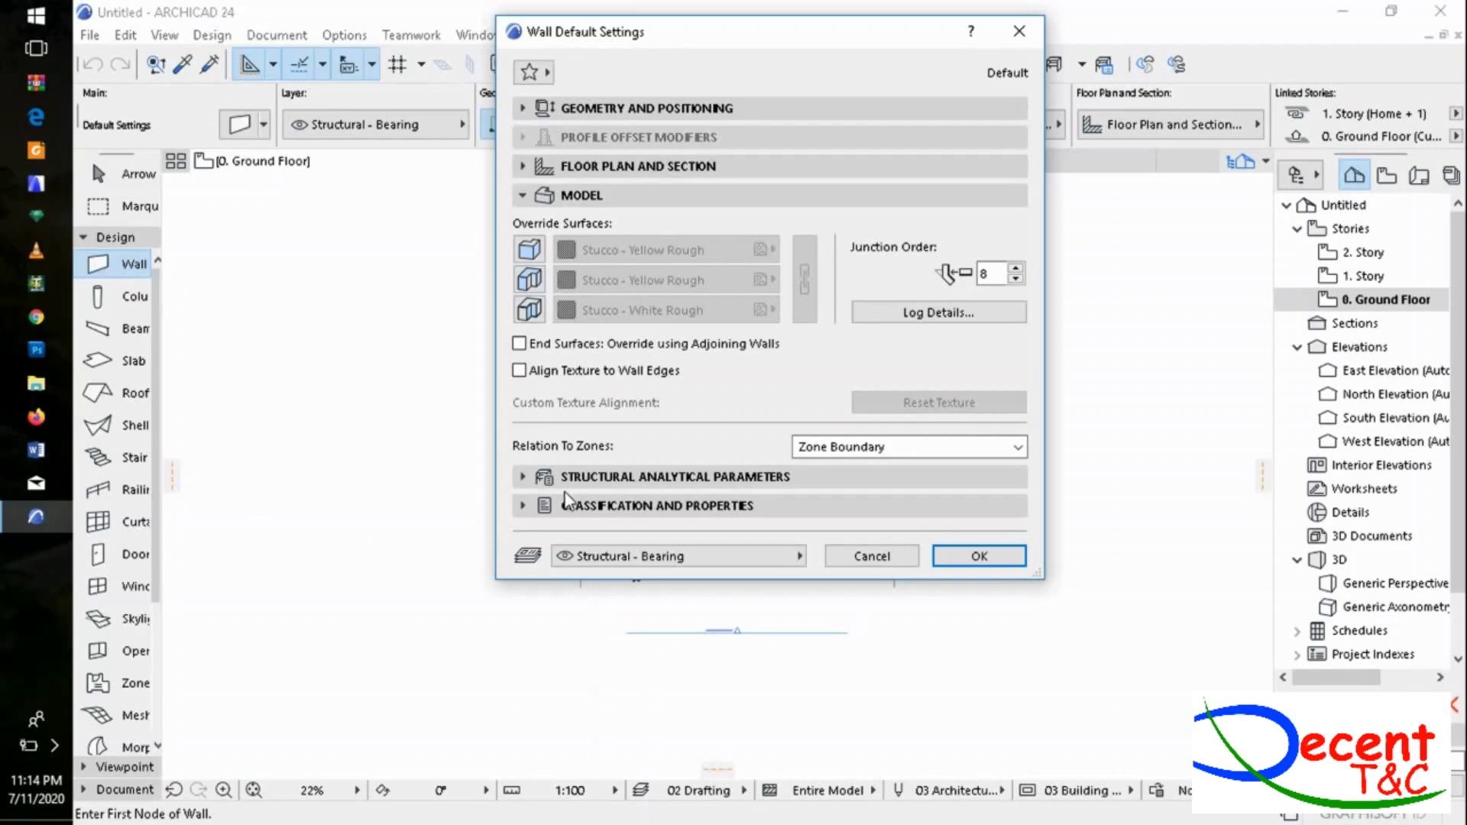
{"action": "left_click", "coordinate": [531, 477]}
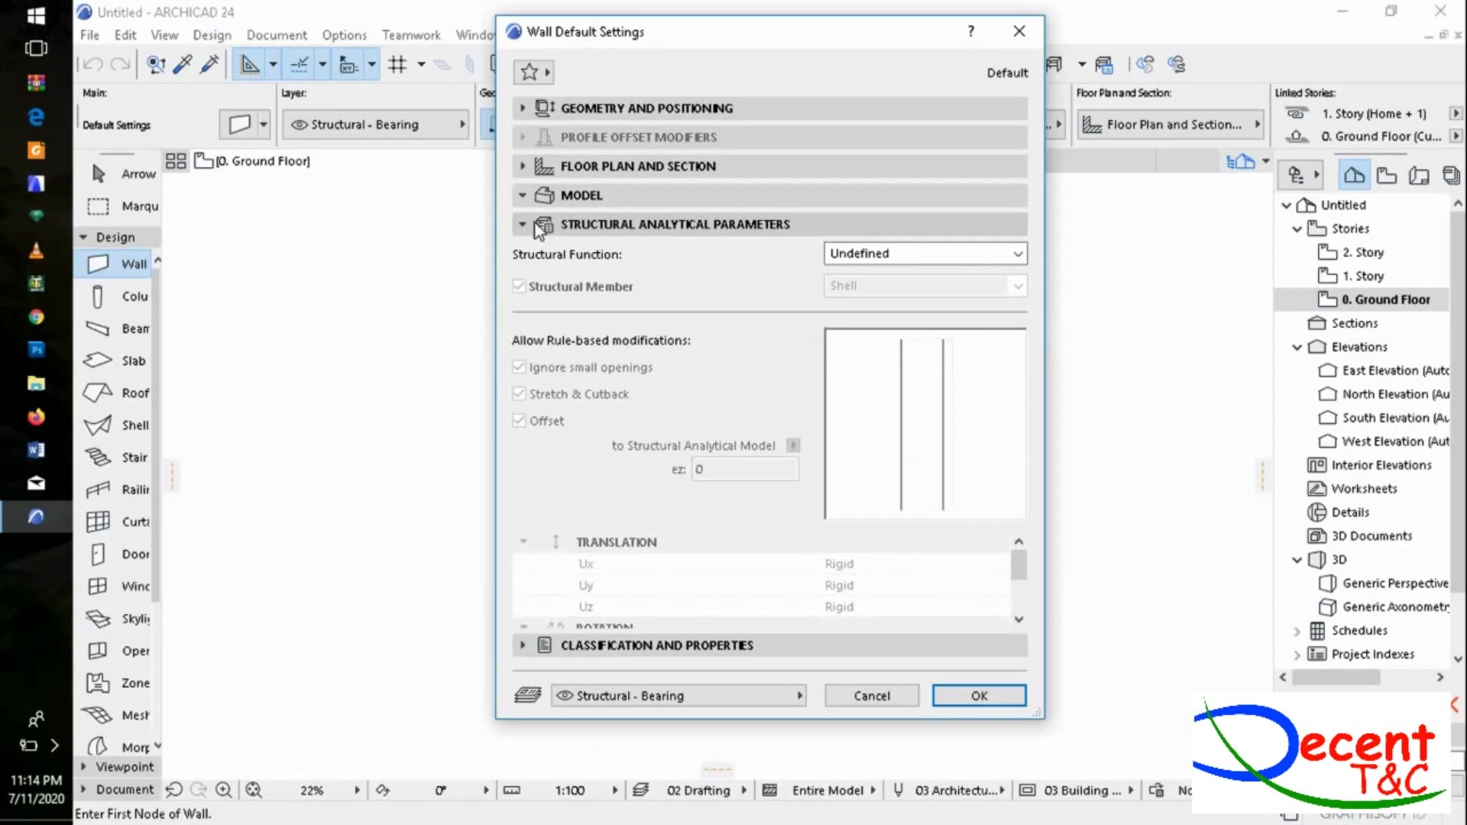
{"action": "left_click", "coordinate": [518, 225]}
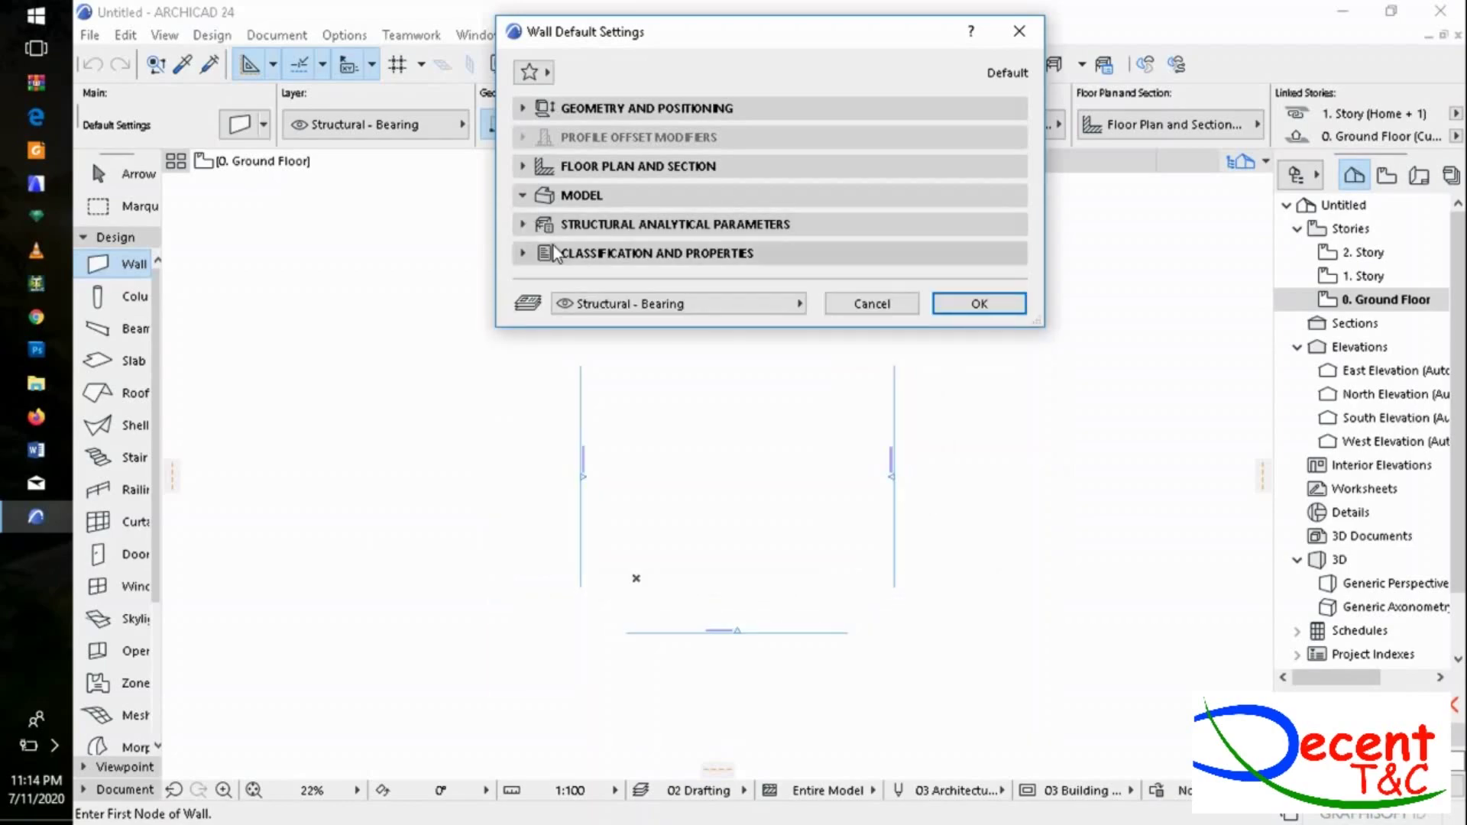
{"action": "left_click", "coordinate": [520, 224]}
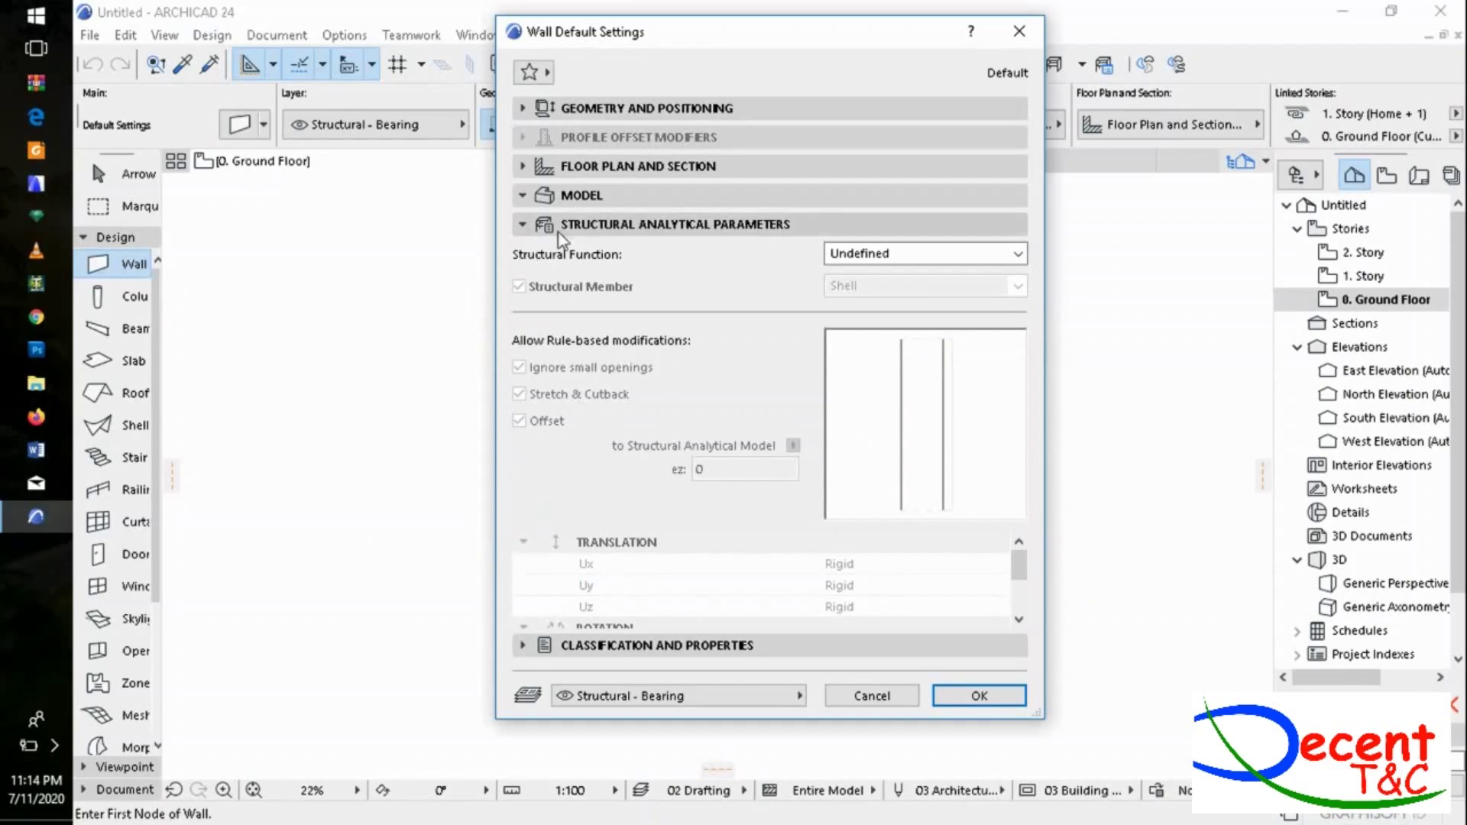
Set the default wall's structural function to Non-Load-Bearing Element.
{"action": "left_click", "coordinate": [1021, 253]}
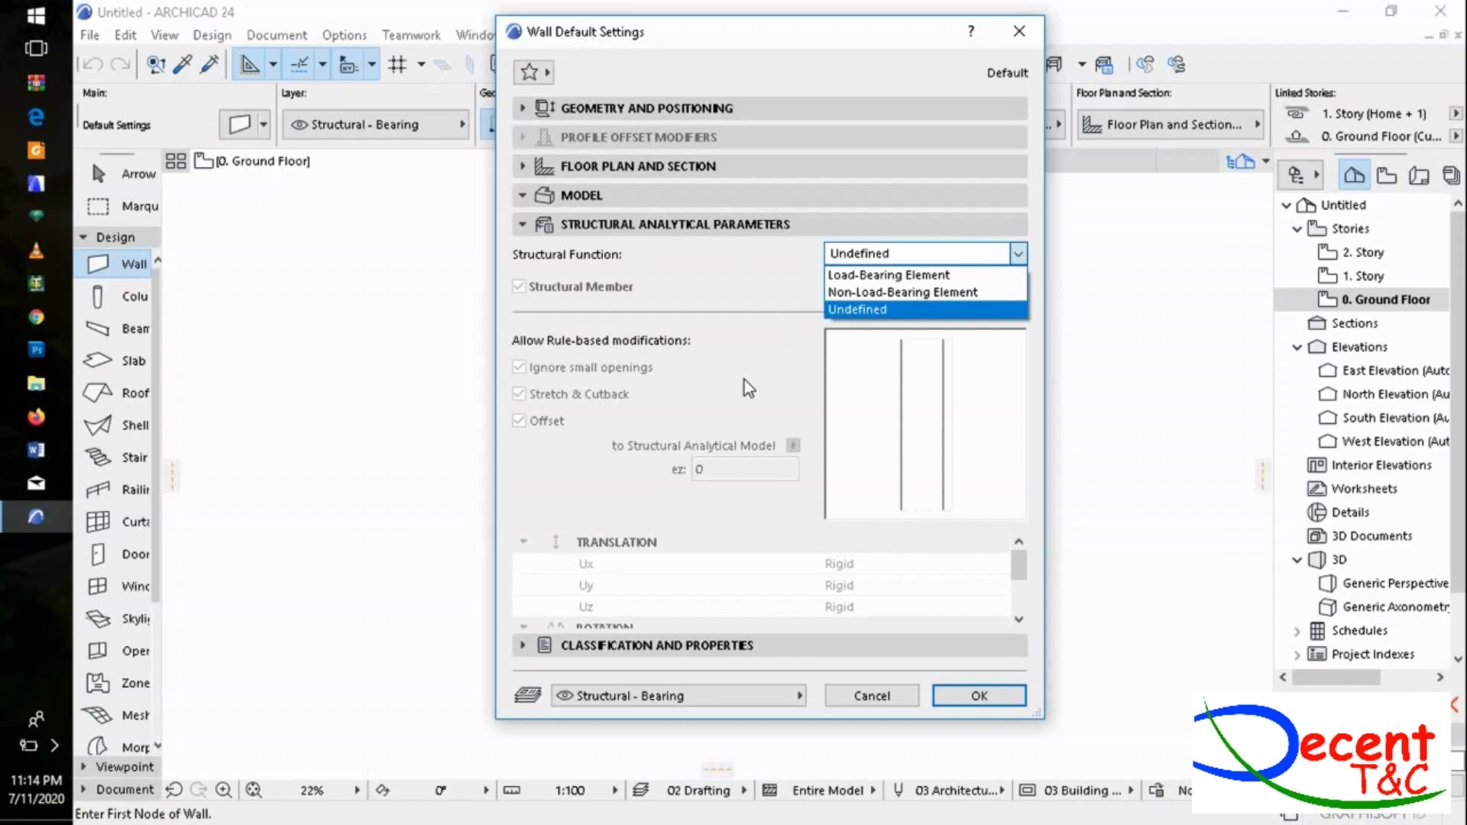
{"action": "left_click", "coordinate": [879, 292]}
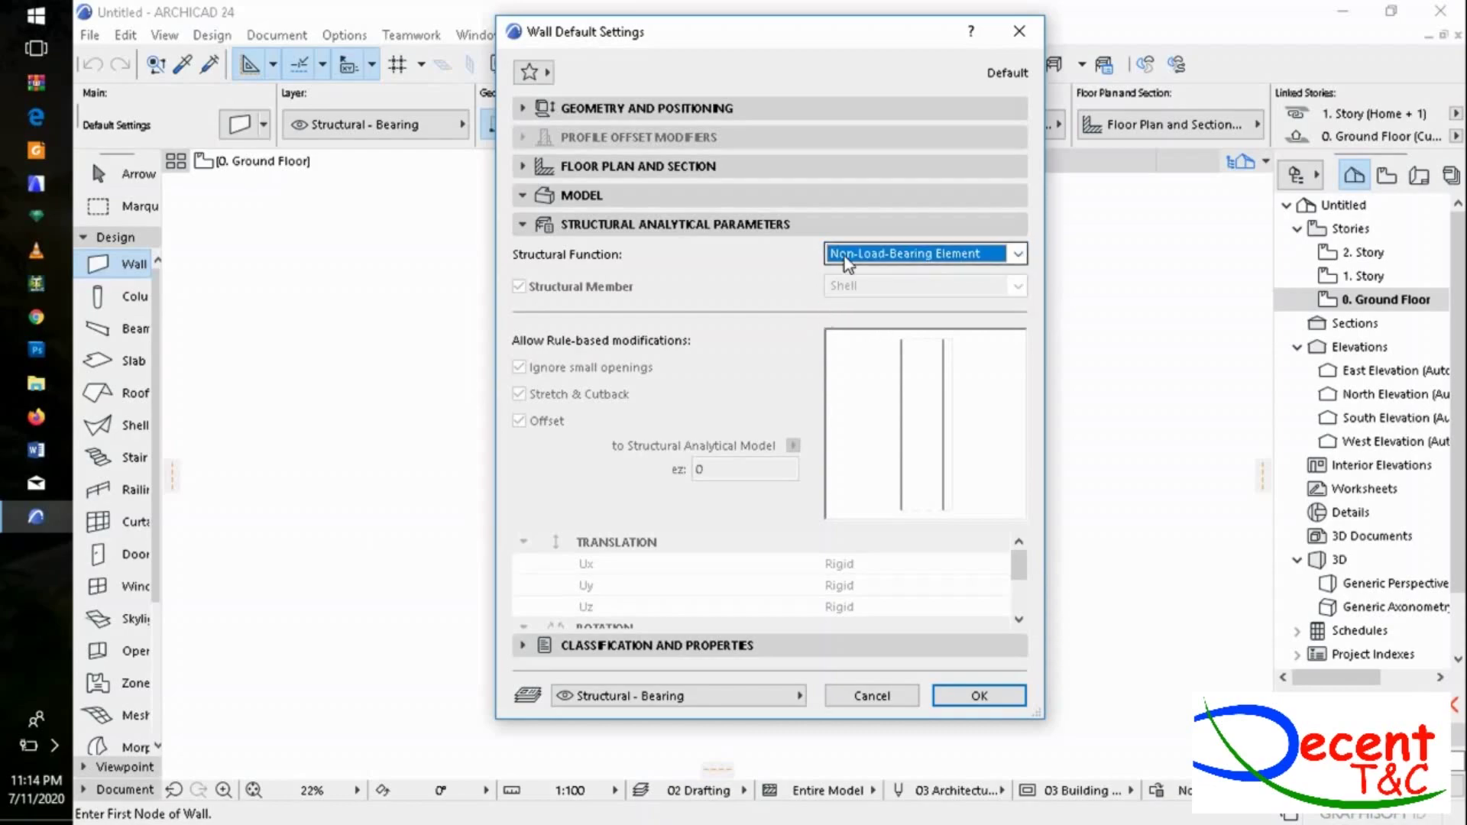
{"action": "left_click", "coordinate": [1017, 258]}
{"action": "left_click", "coordinate": [911, 292]}
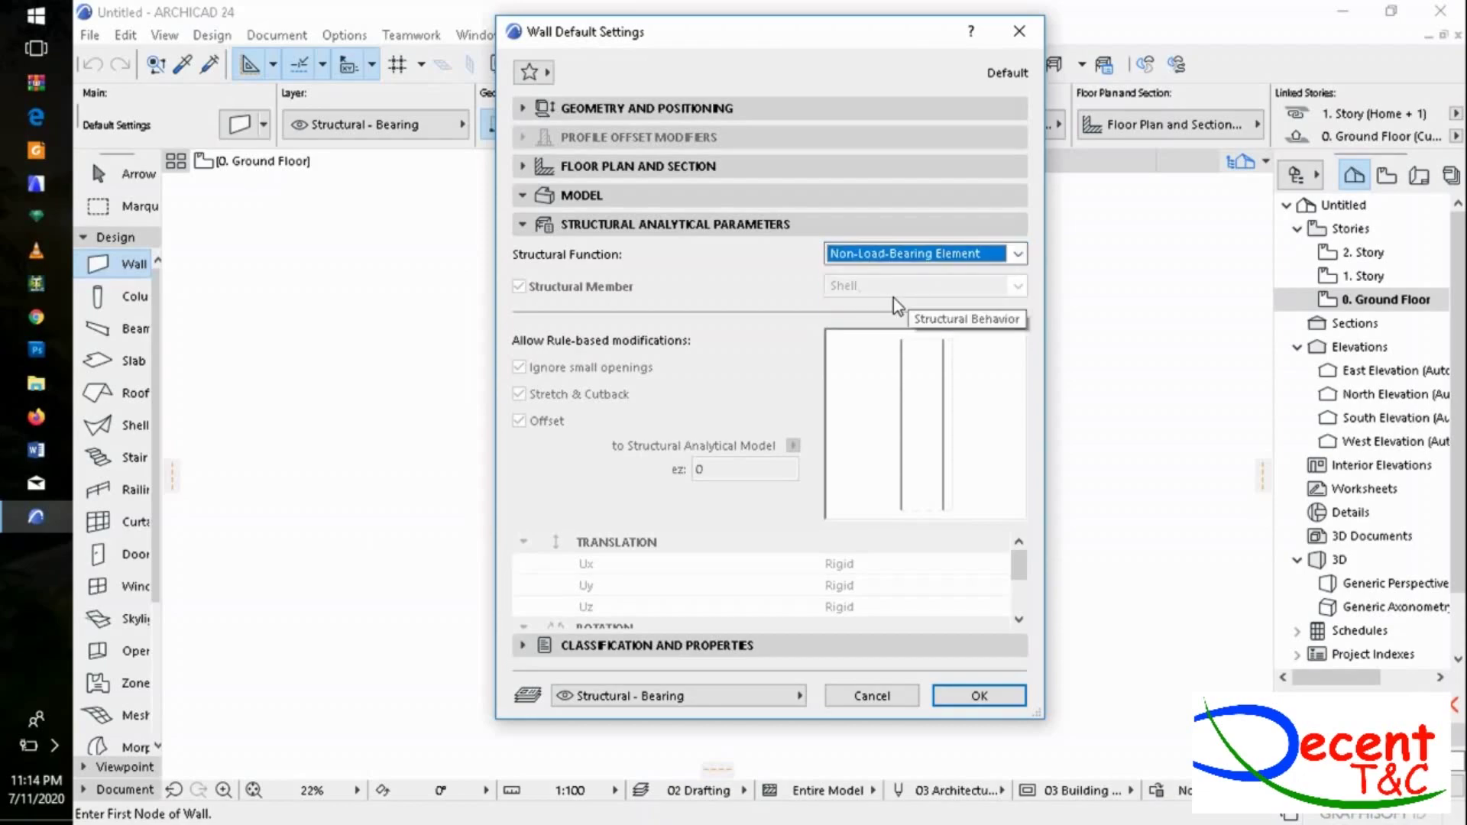
Set the default wall's structural function to Load-Bearing Element and review its translation and rotation releases.
{"action": "left_click", "coordinate": [1016, 259]}
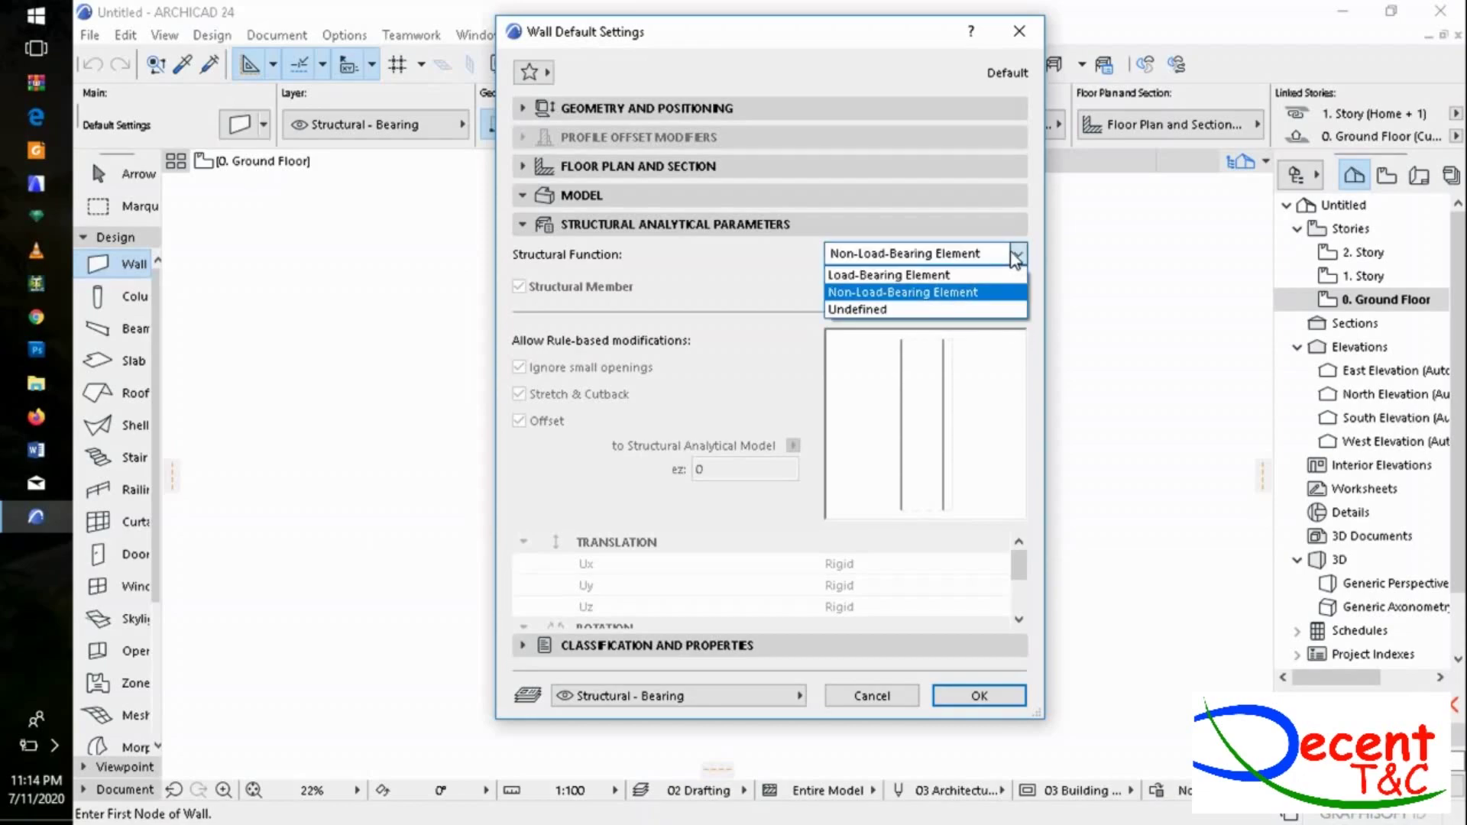
{"action": "left_click", "coordinate": [897, 275]}
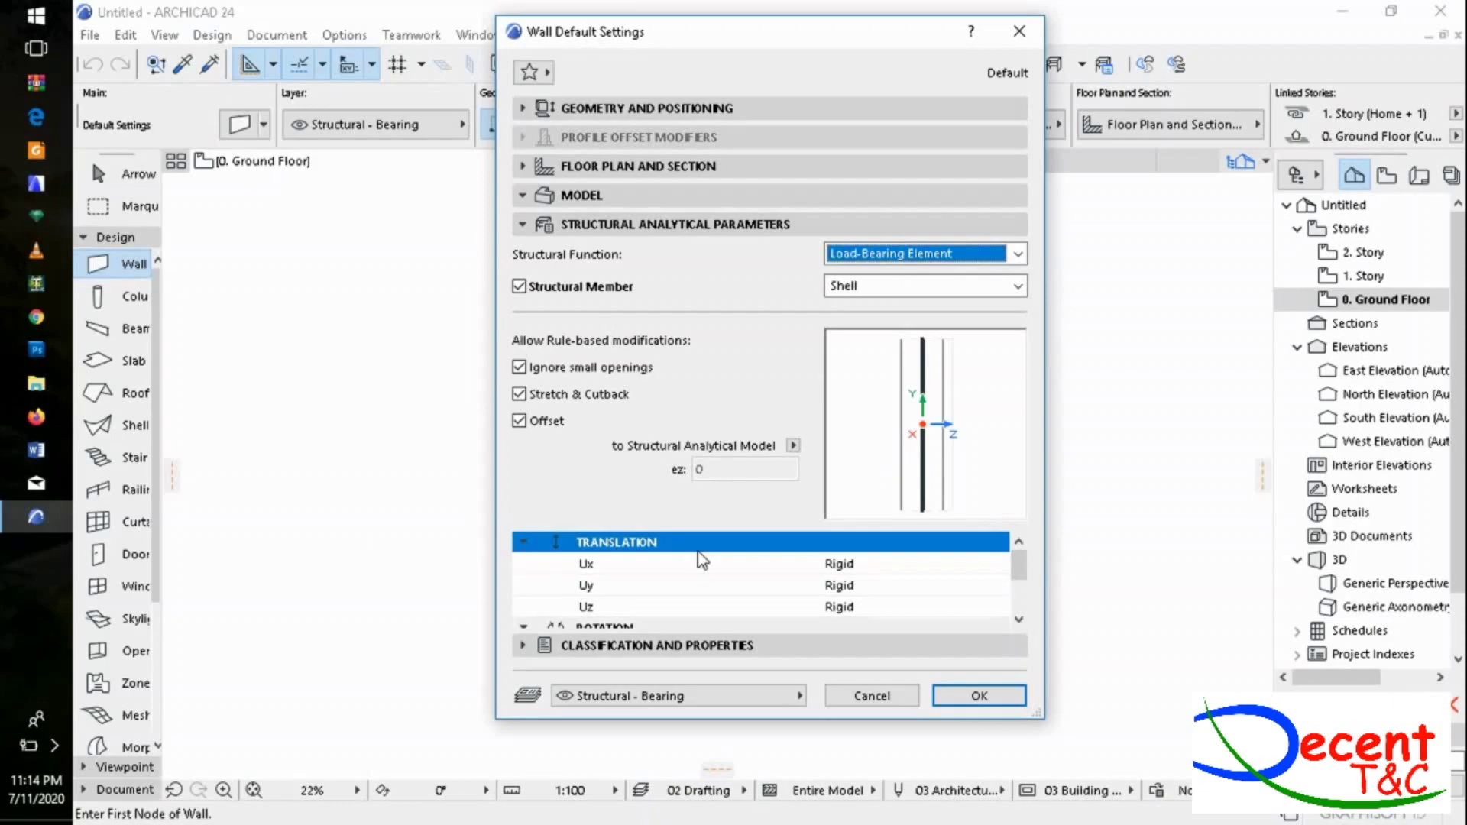
{"action": "scroll", "coordinate": [702, 562], "scroll_direction": "down", "scroll_amount": 2}
{"action": "scroll", "coordinate": [703, 570], "scroll_direction": "up", "scroll_amount": 2}
{"action": "scroll", "coordinate": [703, 570], "scroll_direction": "down", "scroll_amount": 2}
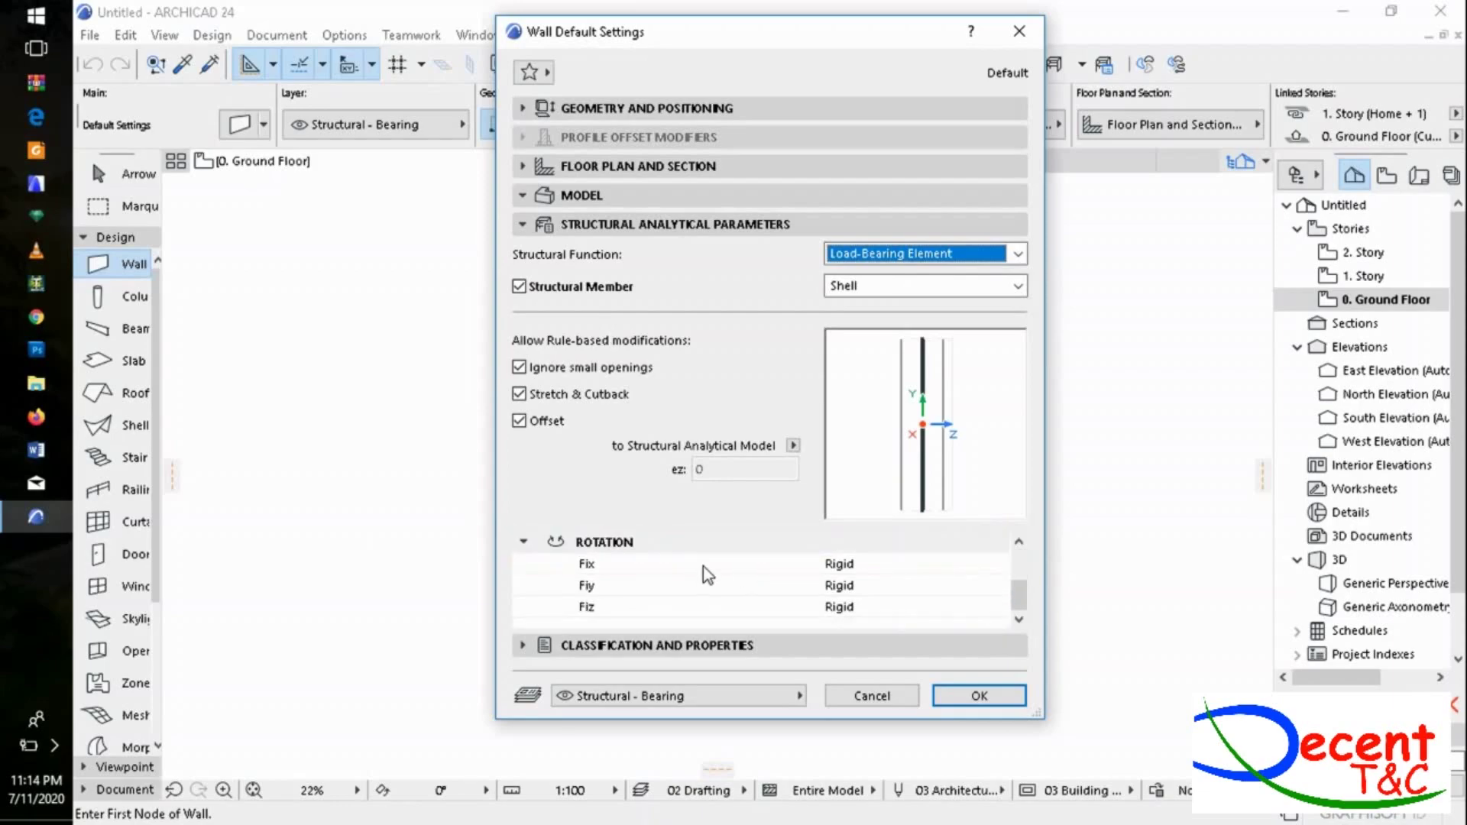
Turn on all three surface overrides in the default wall's model settings, keeping the yellow and white rough stucco surfaces.
{"action": "left_click", "coordinate": [544, 197]}
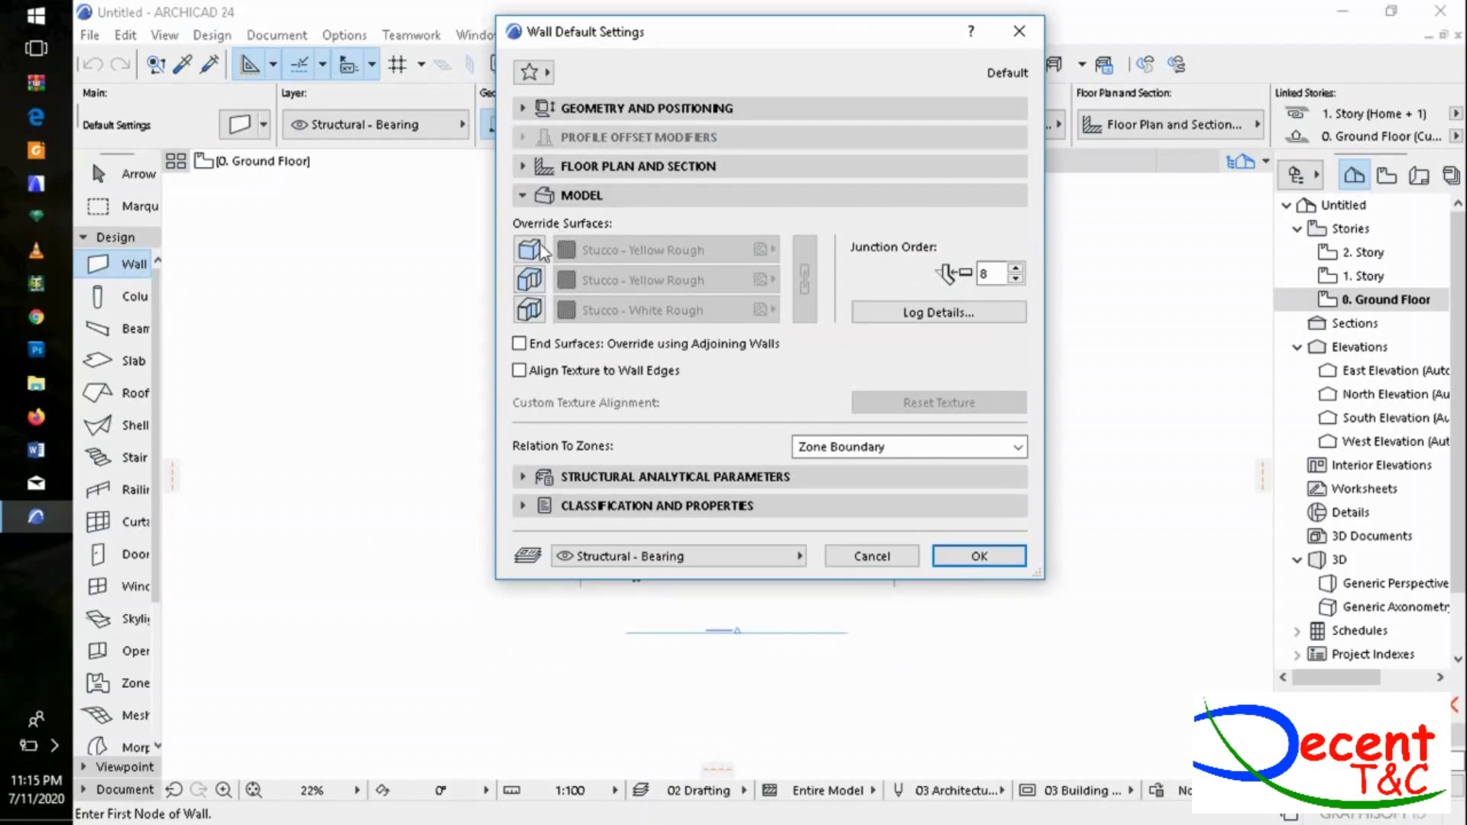
{"action": "left_click", "coordinate": [530, 277]}
{"action": "left_click", "coordinate": [528, 310]}
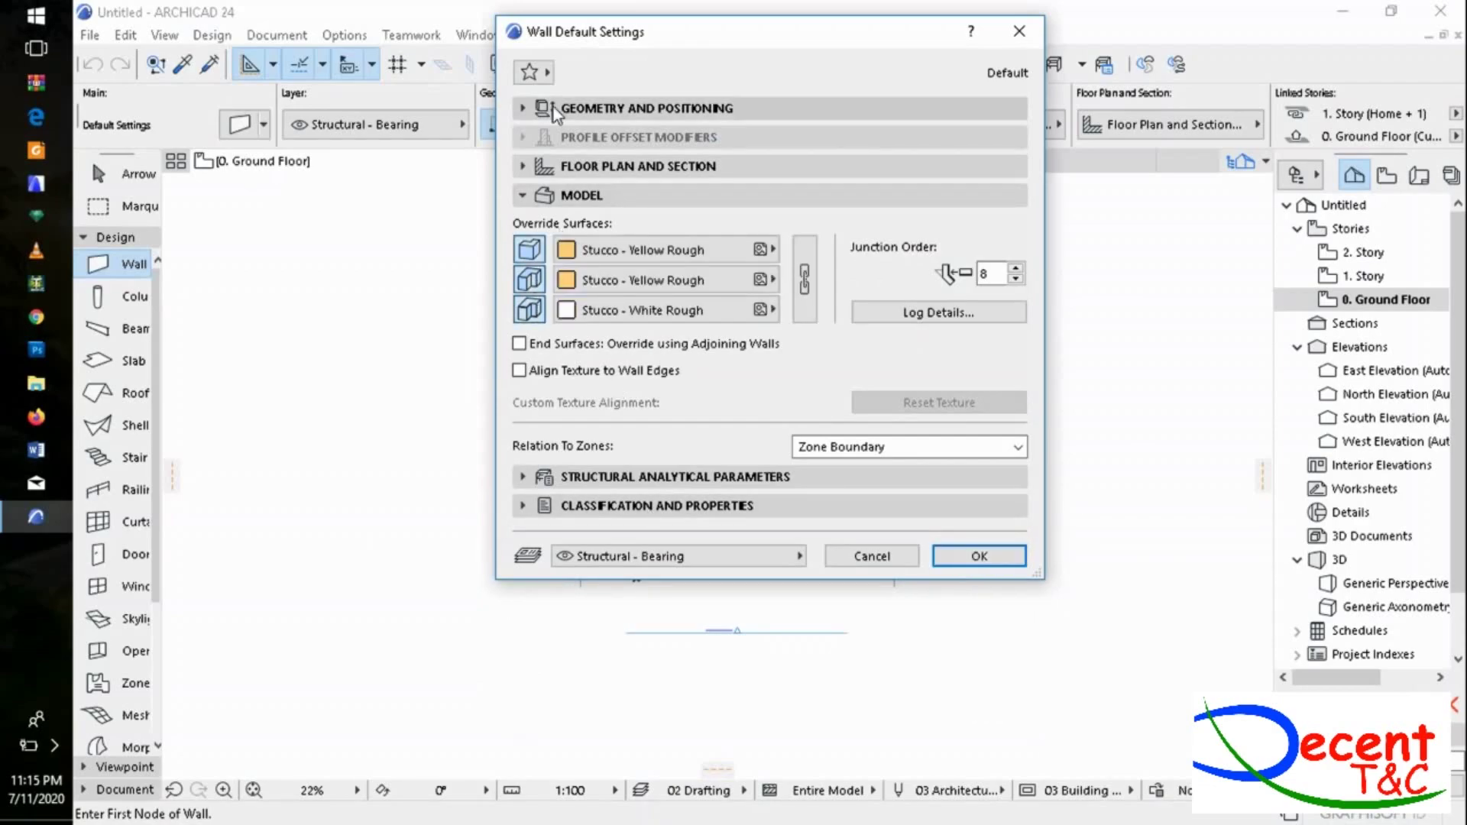
Set the default wall's top link to Not Linked and accept the wall settings.
{"action": "left_click", "coordinate": [554, 108]}
{"action": "left_click", "coordinate": [656, 159]}
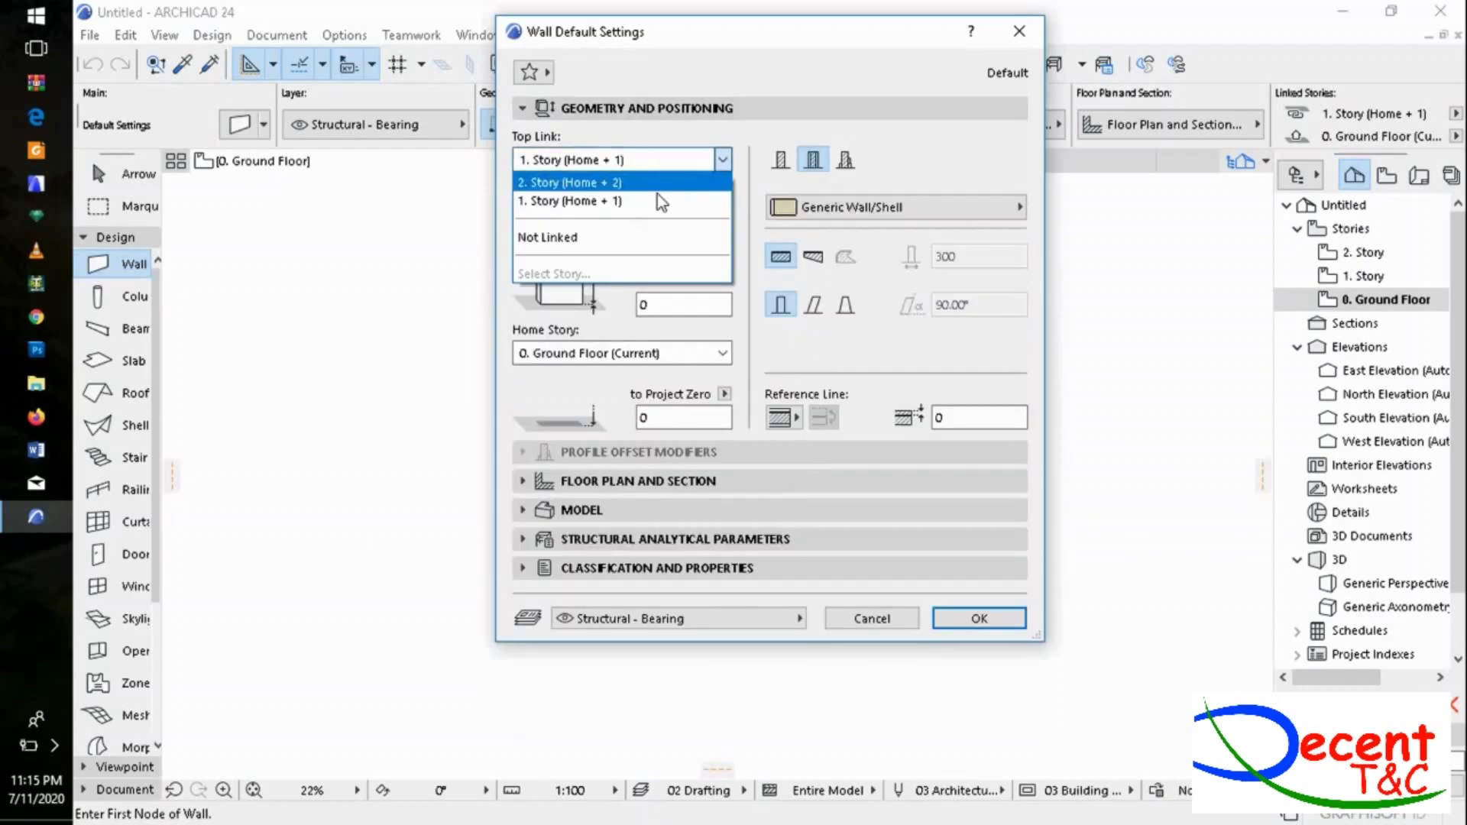
{"action": "left_click", "coordinate": [565, 237]}
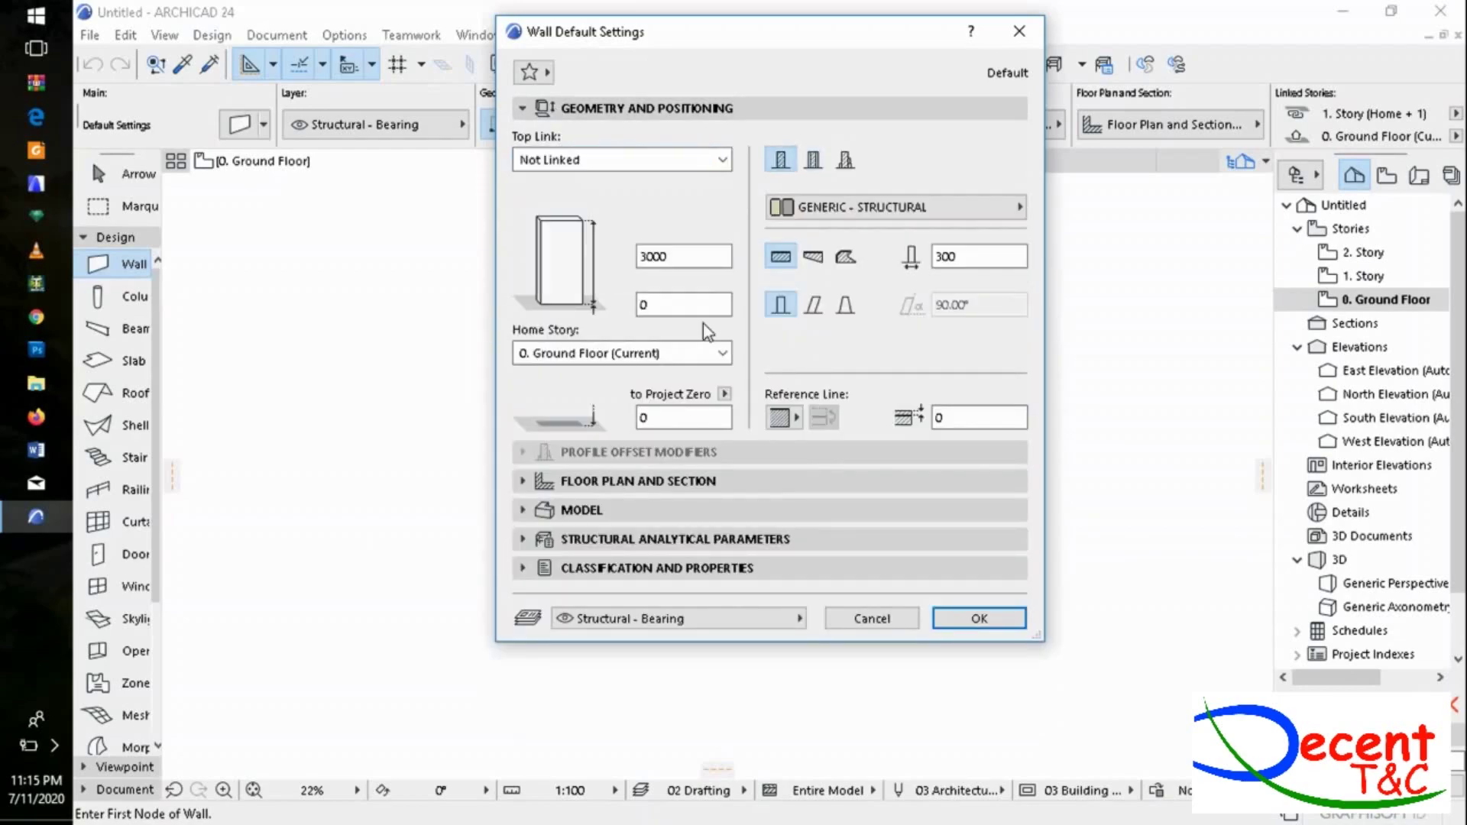
{"action": "left_click", "coordinate": [1007, 623]}
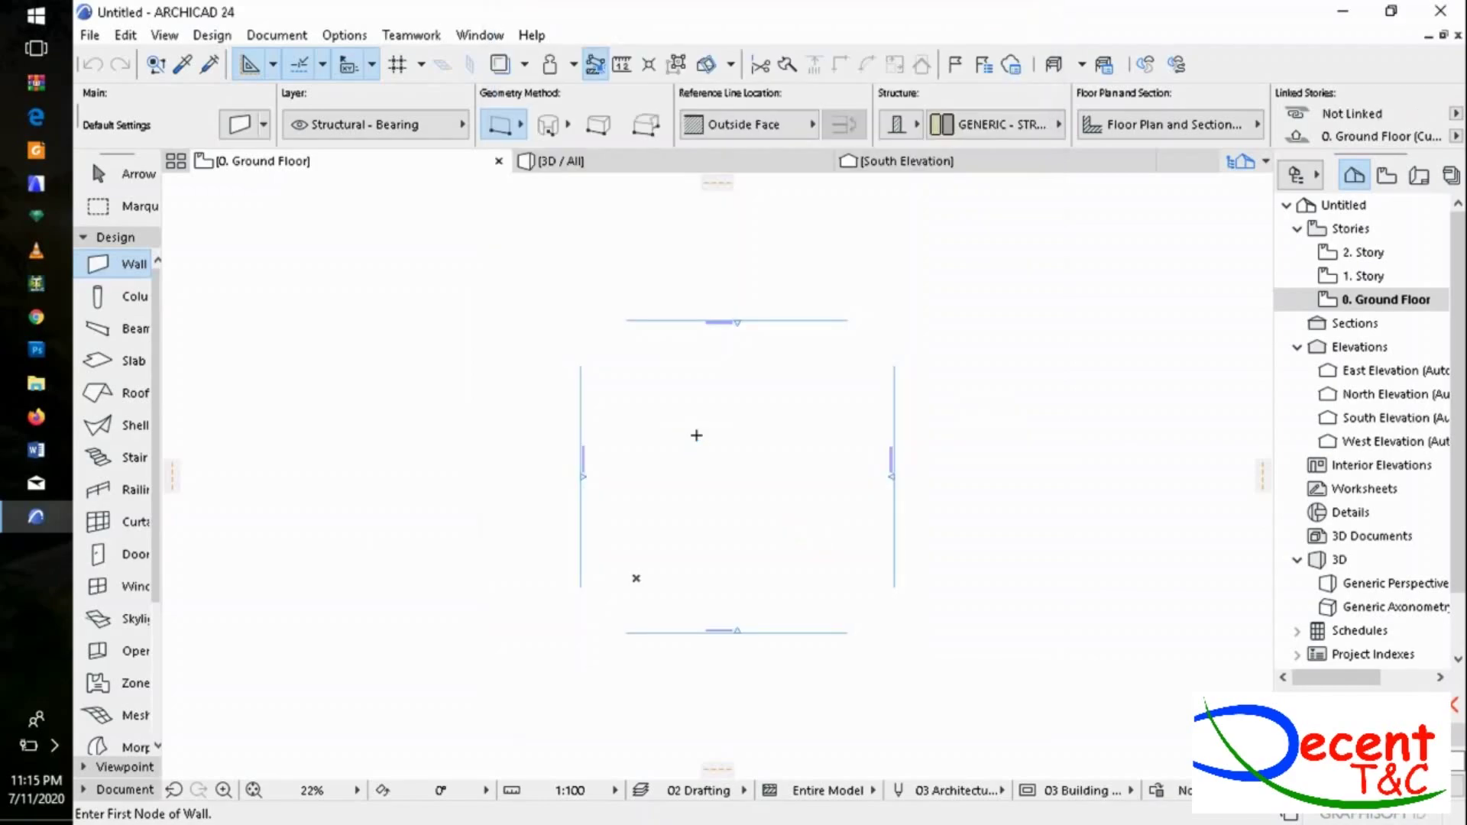
Draw a straight horizontal wall about 14700 mm long in the upper area between the elevation markers on the ground floor.
{"action": "left_click", "coordinate": [672, 387]}
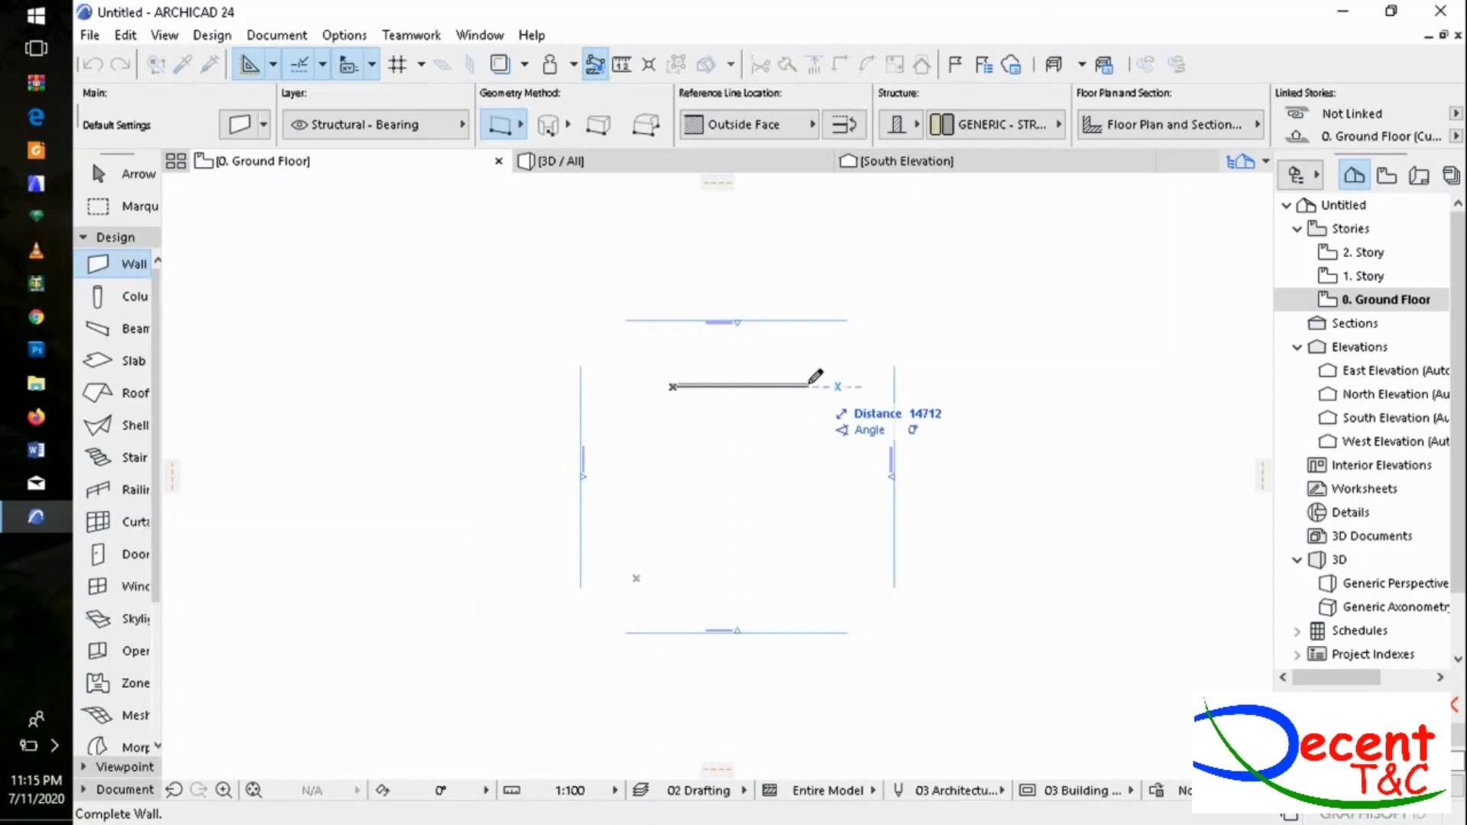
{"action": "left_click", "coordinate": [809, 384]}
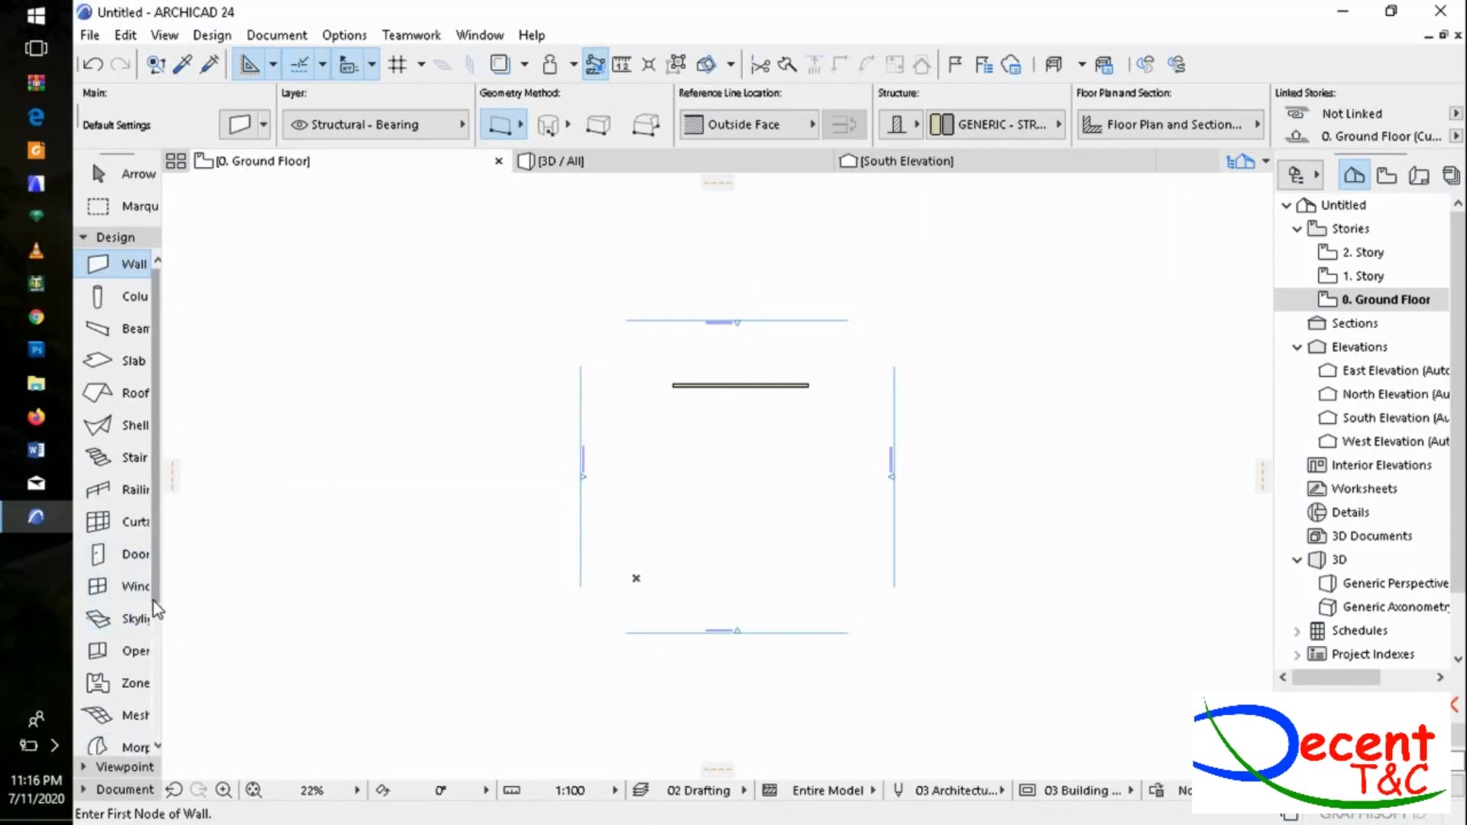
{"action": "scroll", "coordinate": [155, 608], "scroll_direction": "down", "scroll_amount": 3}
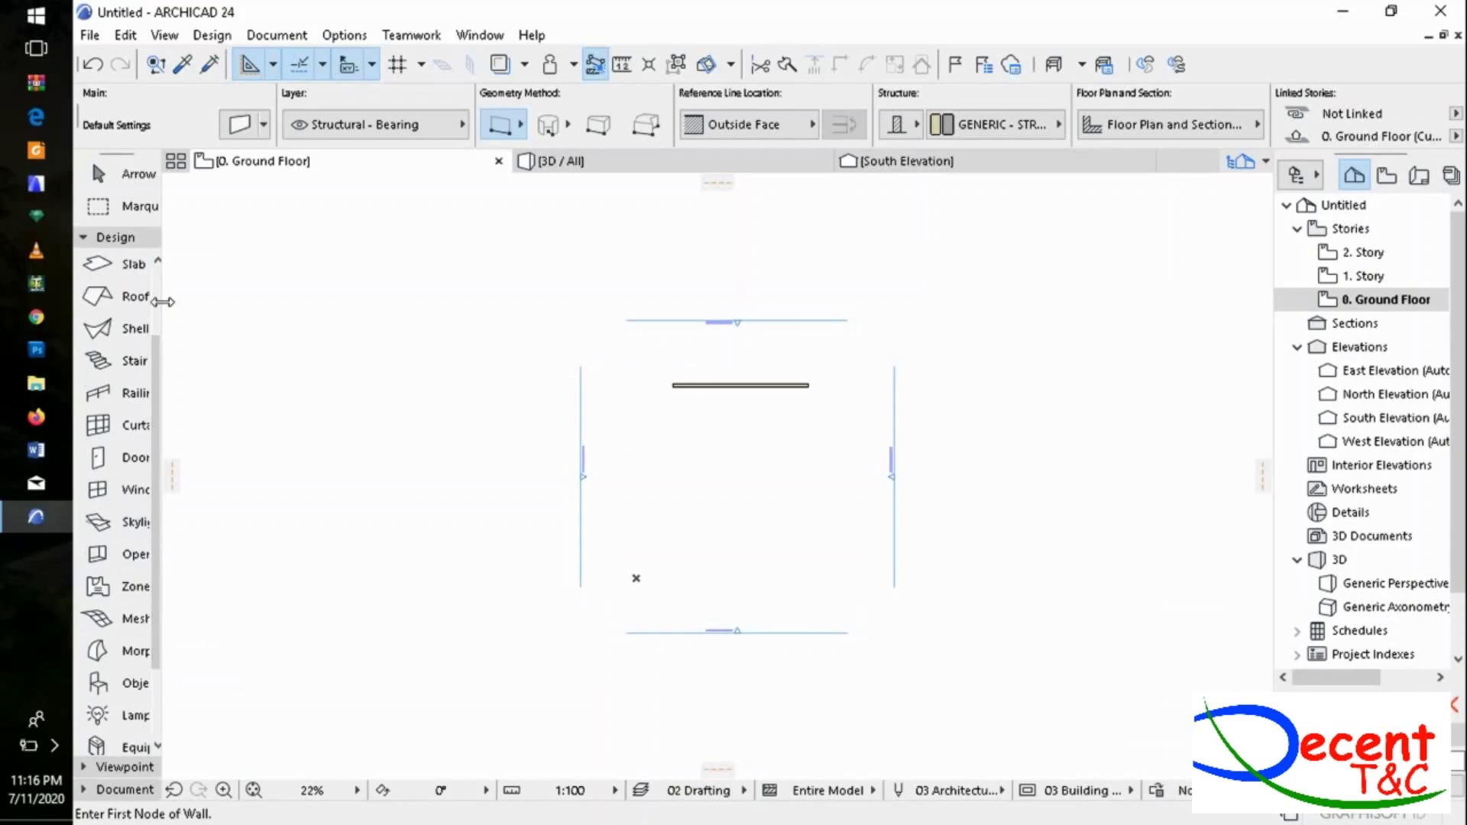
Widen the toolbox to two labelled columns and preview the Pumps 24 models in the Equipment tool's default settings.
{"action": "left_click_drag", "start_coordinate": [163, 302], "coordinate": [298, 348]}
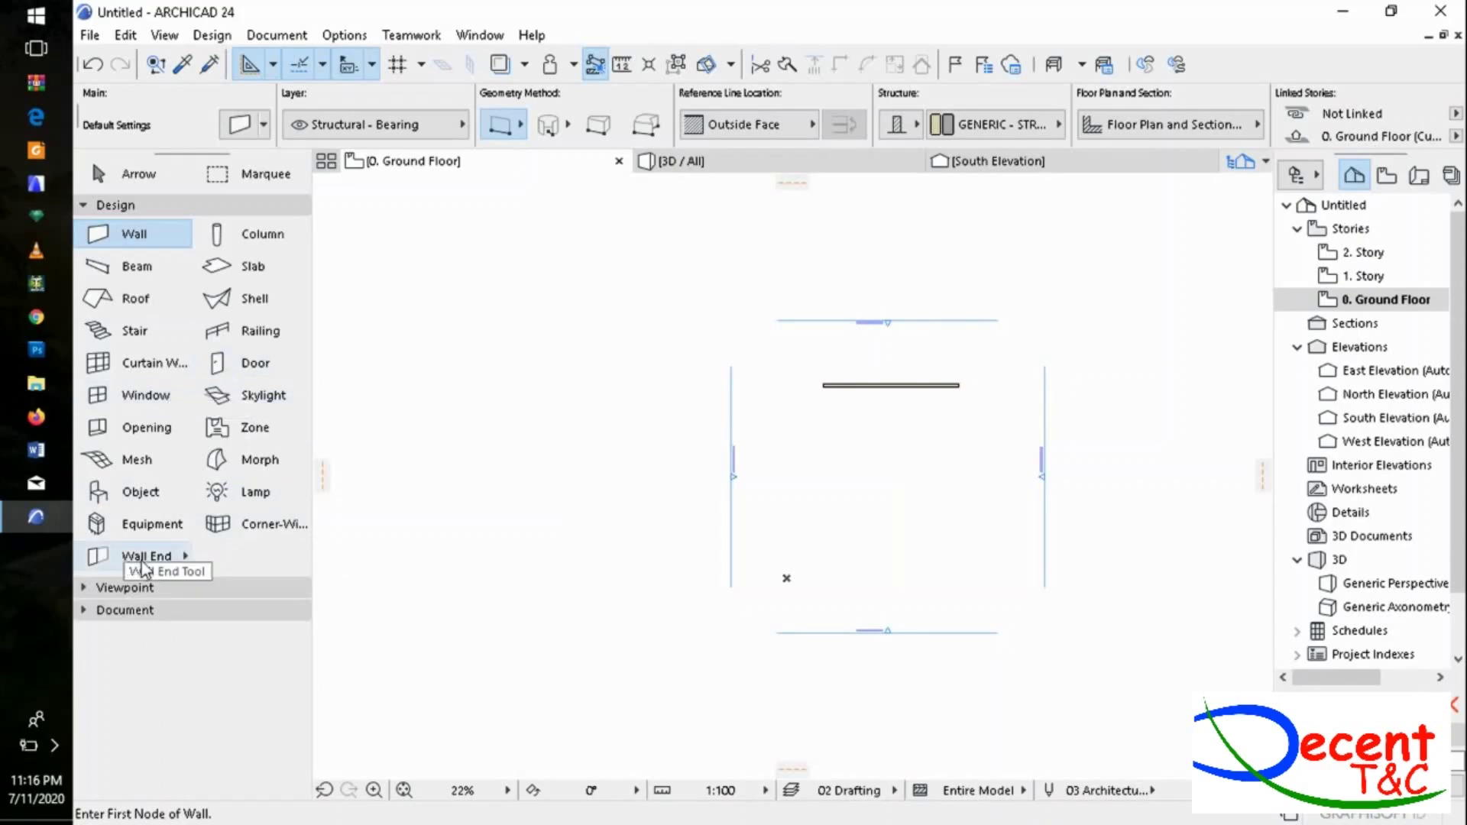
{"action": "left_click", "coordinate": [154, 527]}
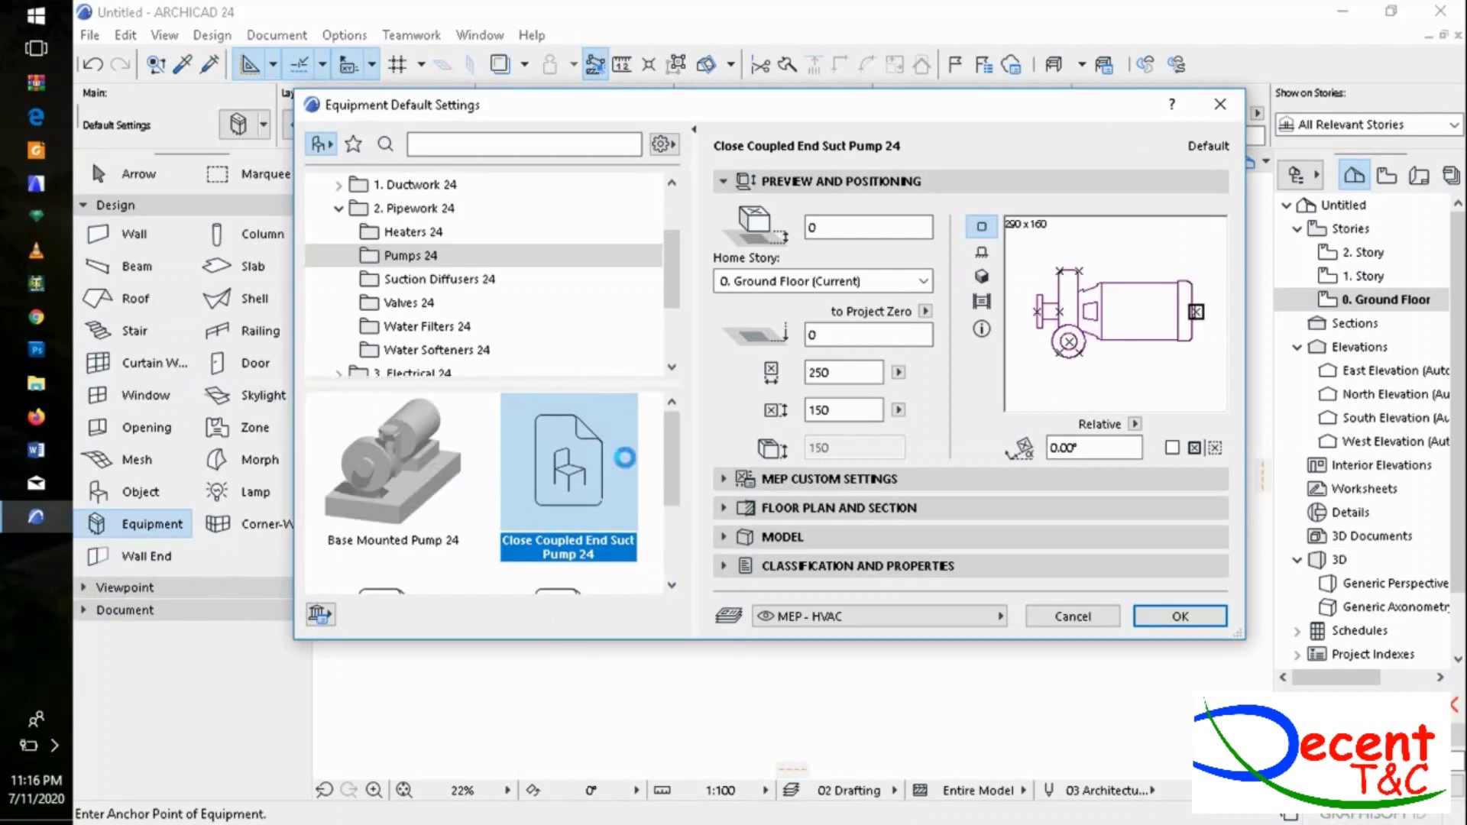
{"action": "left_click", "coordinate": [432, 465]}
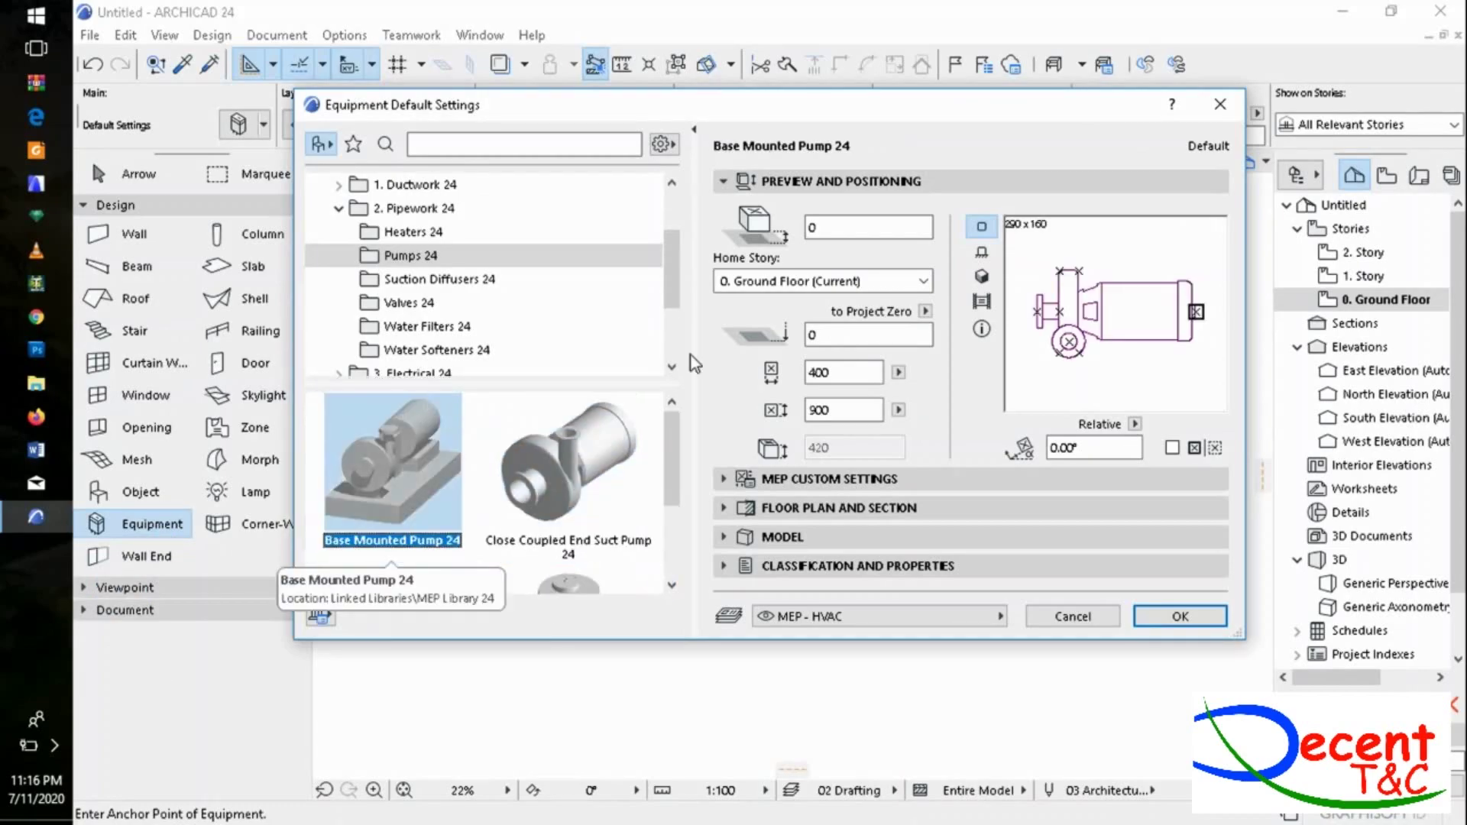
{"action": "scroll", "coordinate": [672, 434], "scroll_direction": "down", "scroll_amount": 2}
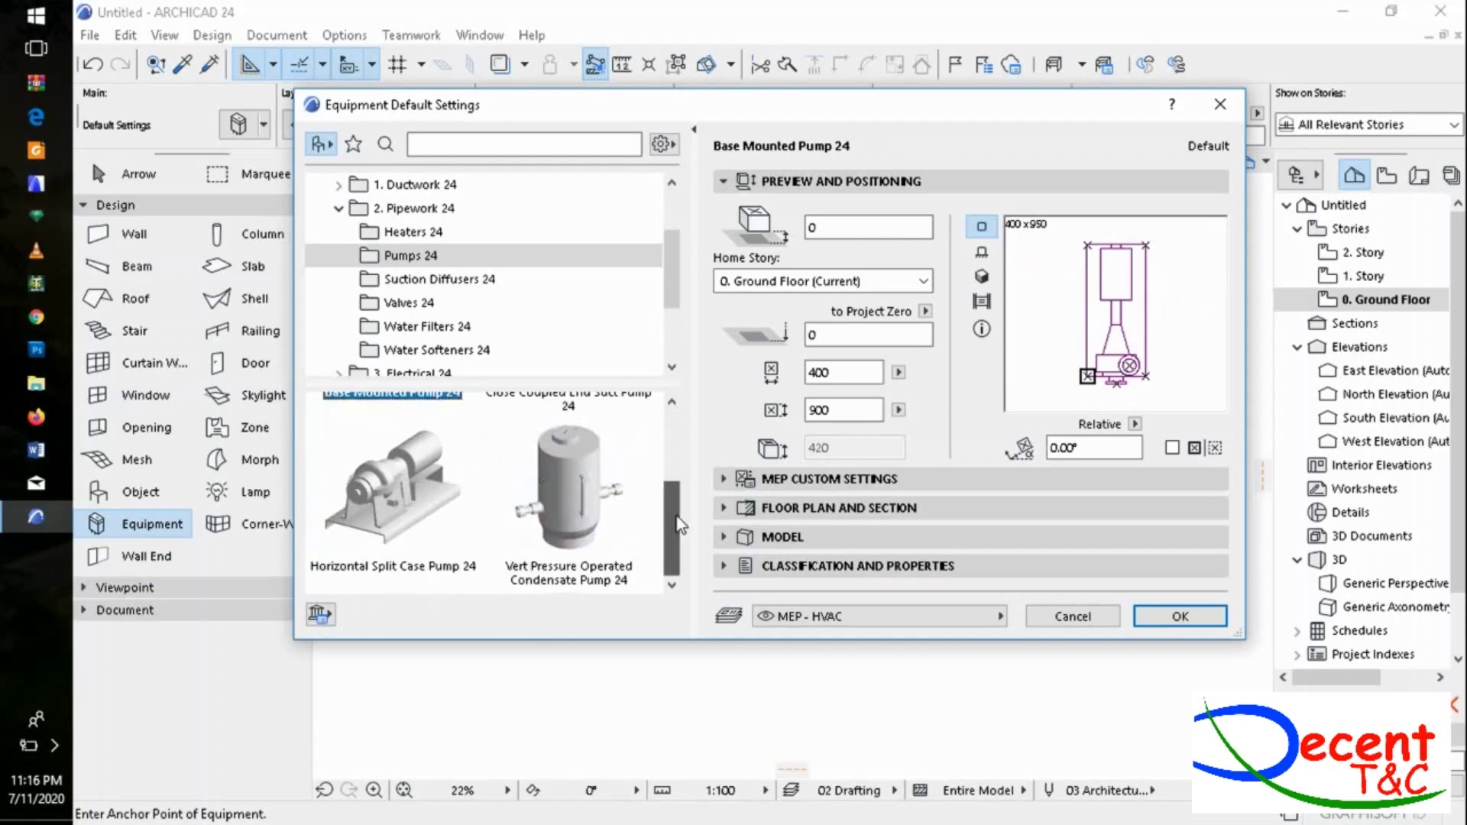
{"action": "left_click", "coordinate": [533, 463]}
Browse the Pipework 24 equipment folders, including suction diffusers, valves, water filters and heaters, and return to Pumps 24.
{"action": "left_click", "coordinate": [397, 280]}
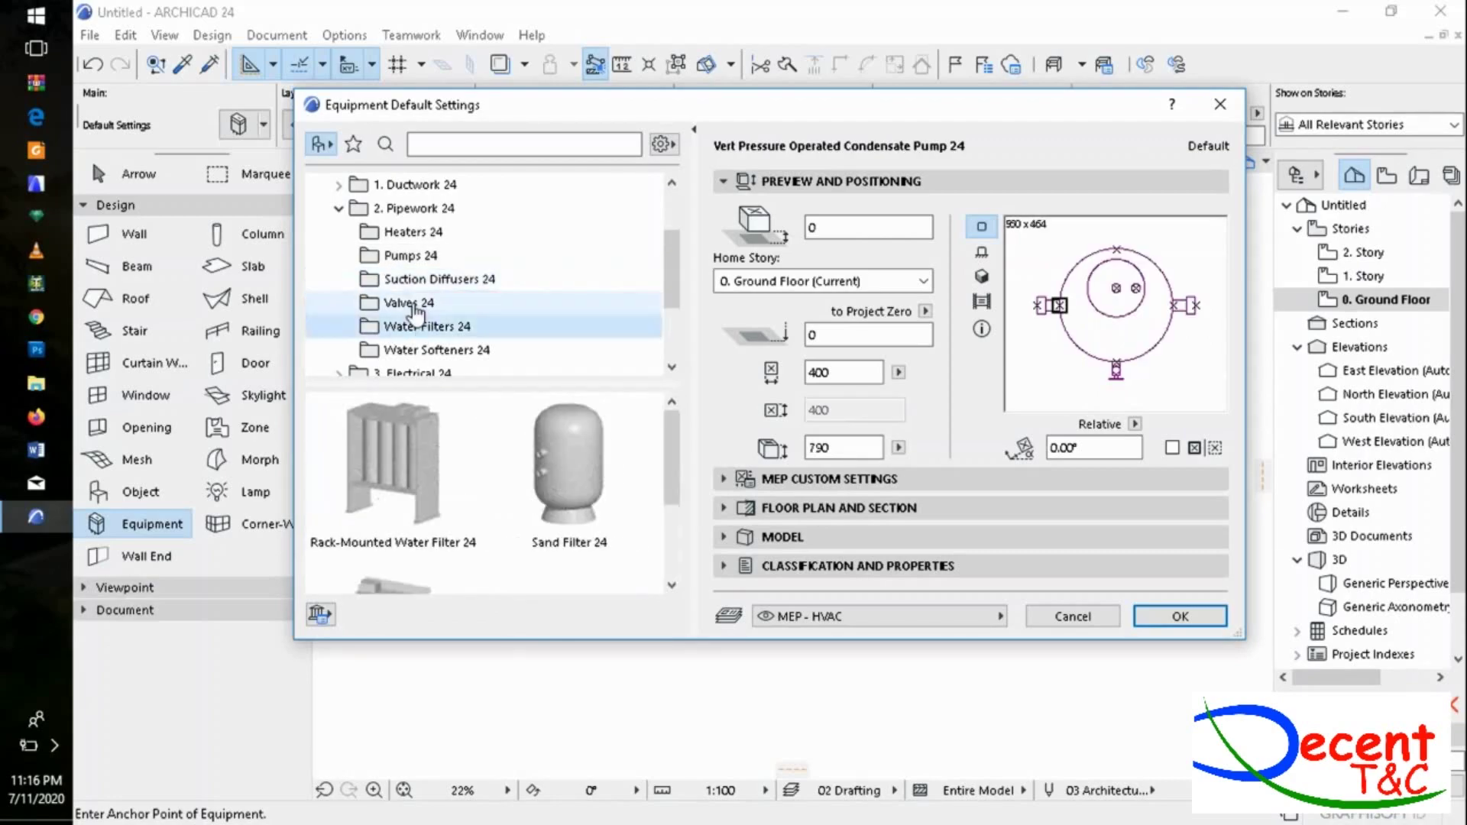
{"action": "left_click", "coordinate": [414, 304]}
{"action": "left_click", "coordinate": [416, 326]}
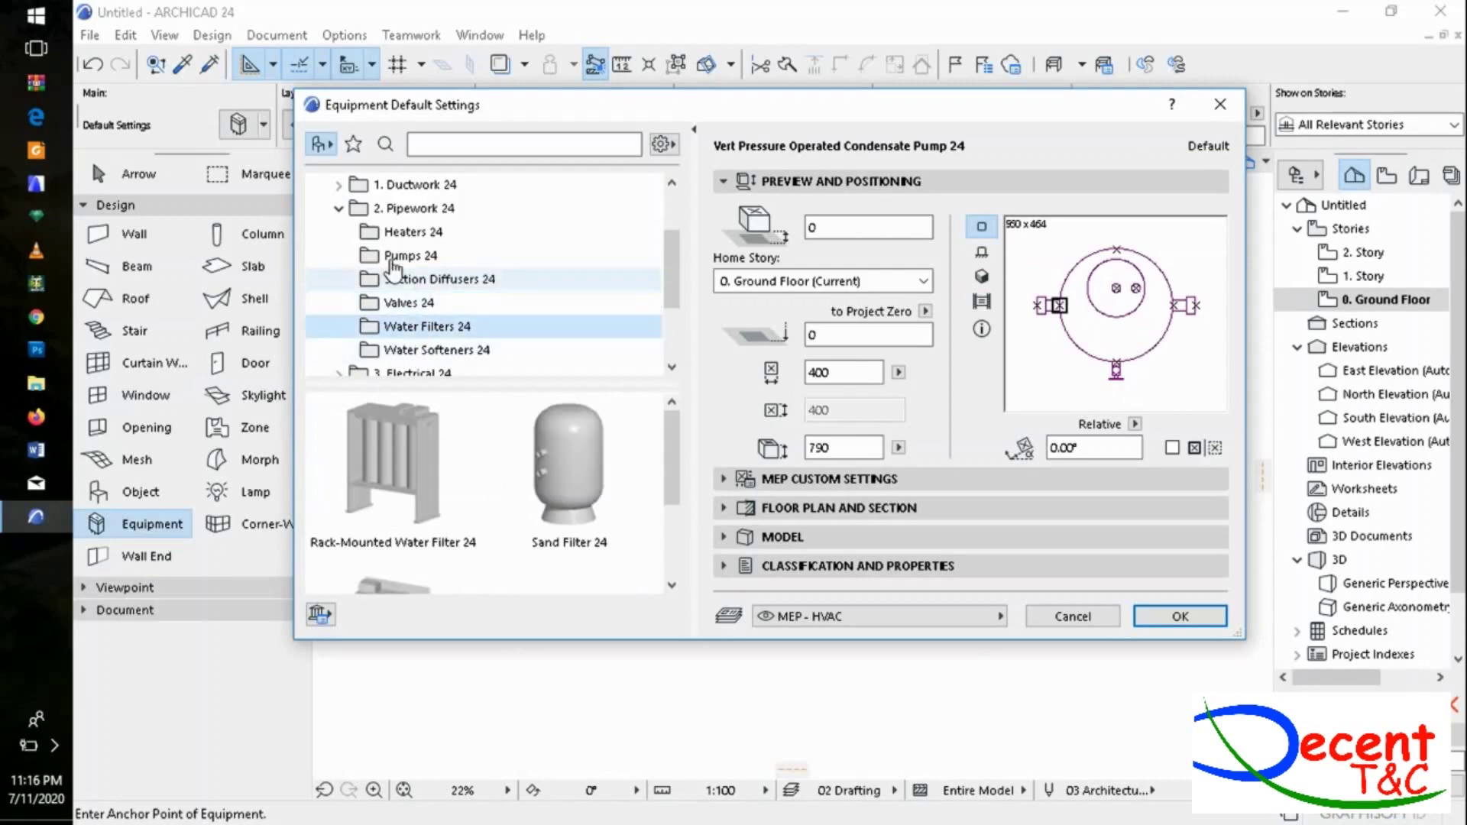
{"action": "left_click", "coordinate": [413, 232]}
{"action": "left_click", "coordinate": [417, 208]}
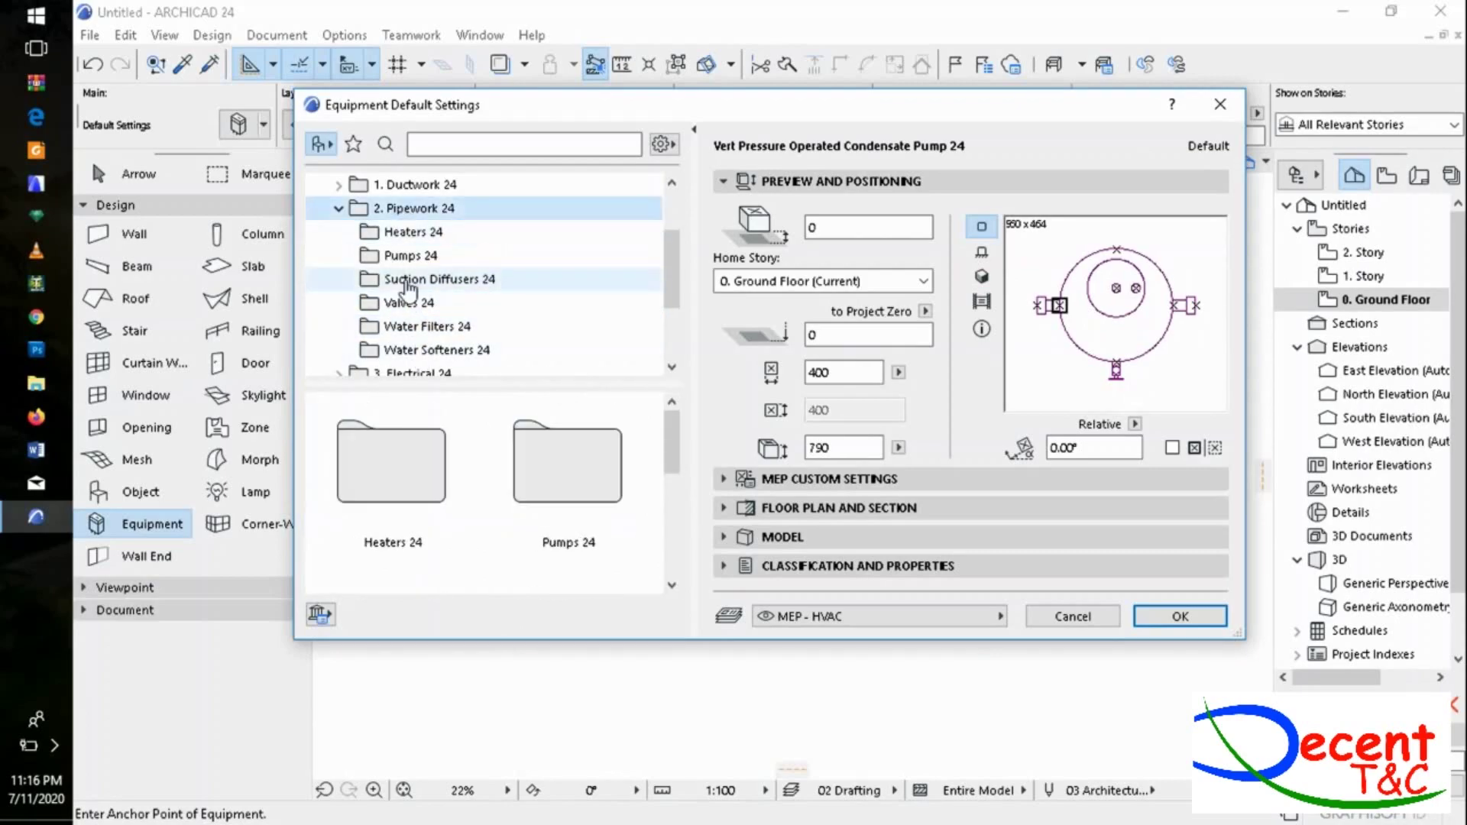
{"action": "left_click", "coordinate": [407, 280]}
{"action": "left_click", "coordinate": [410, 255]}
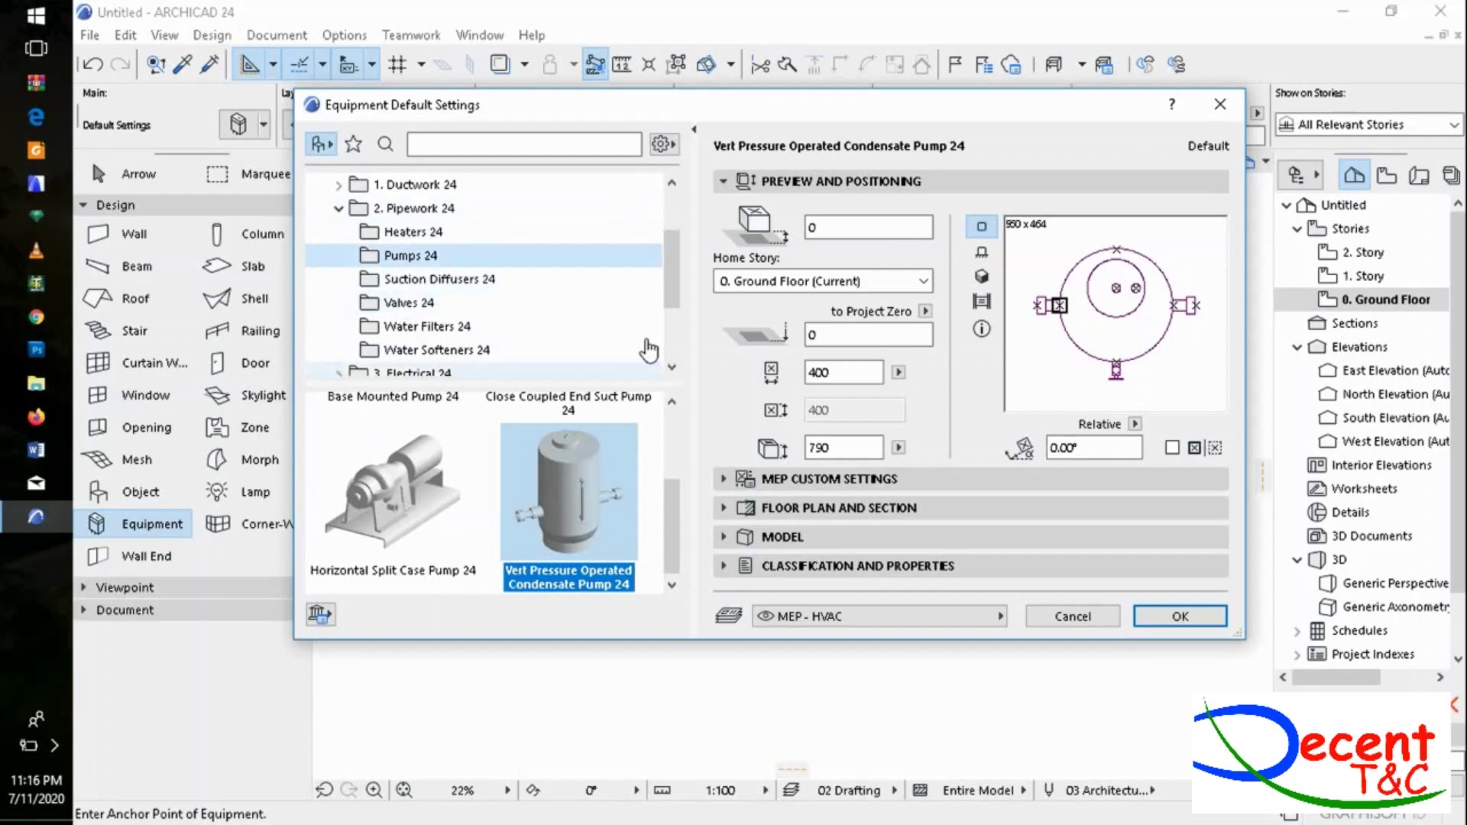
{"action": "scroll", "coordinate": [665, 306], "scroll_direction": "down", "scroll_amount": 1}
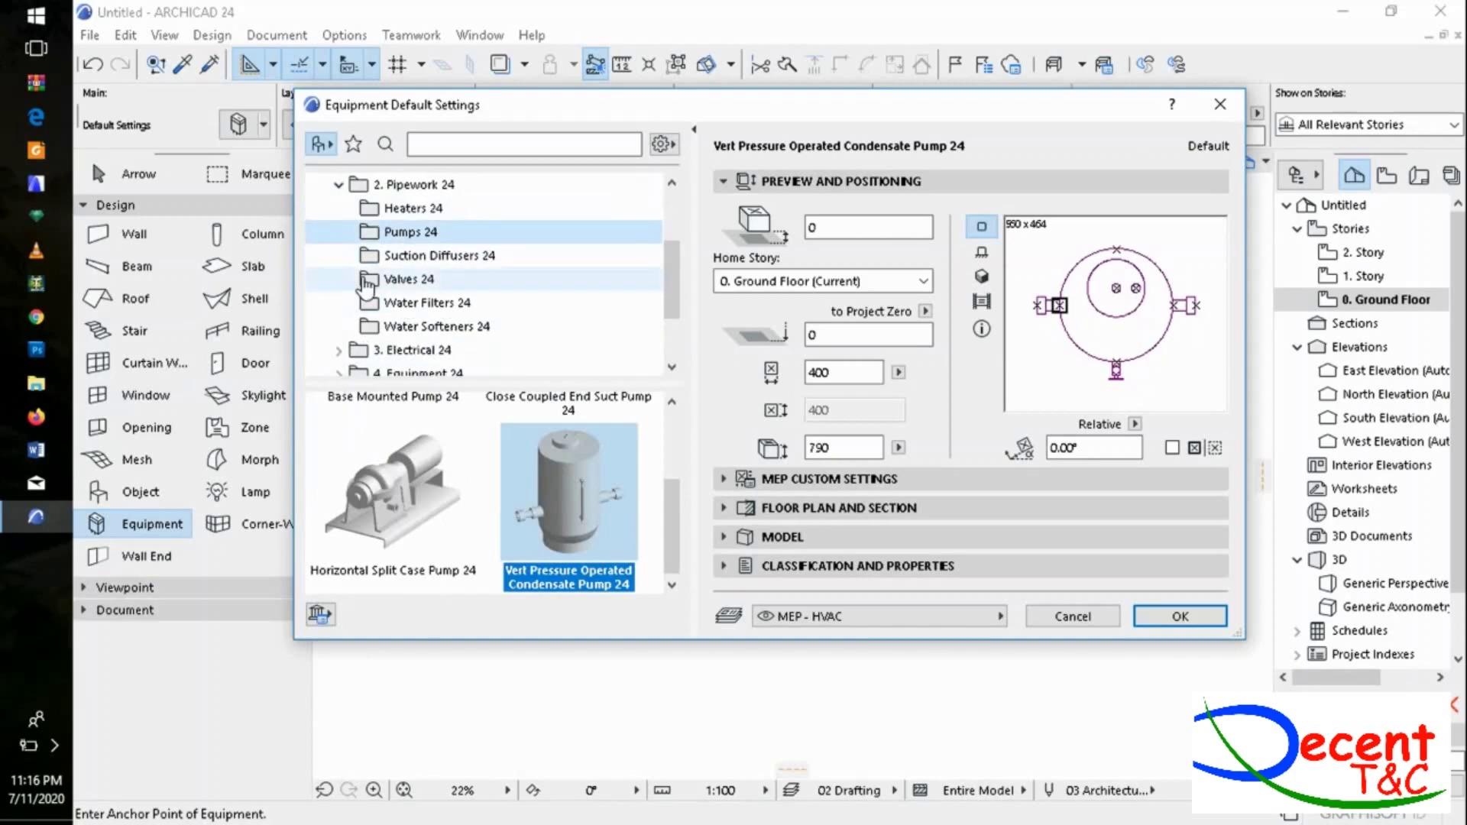
Examine the suction diffuser, valve, water filter and water softener models, plus the Electrical 24 equipment folder.
{"action": "left_click", "coordinate": [422, 255]}
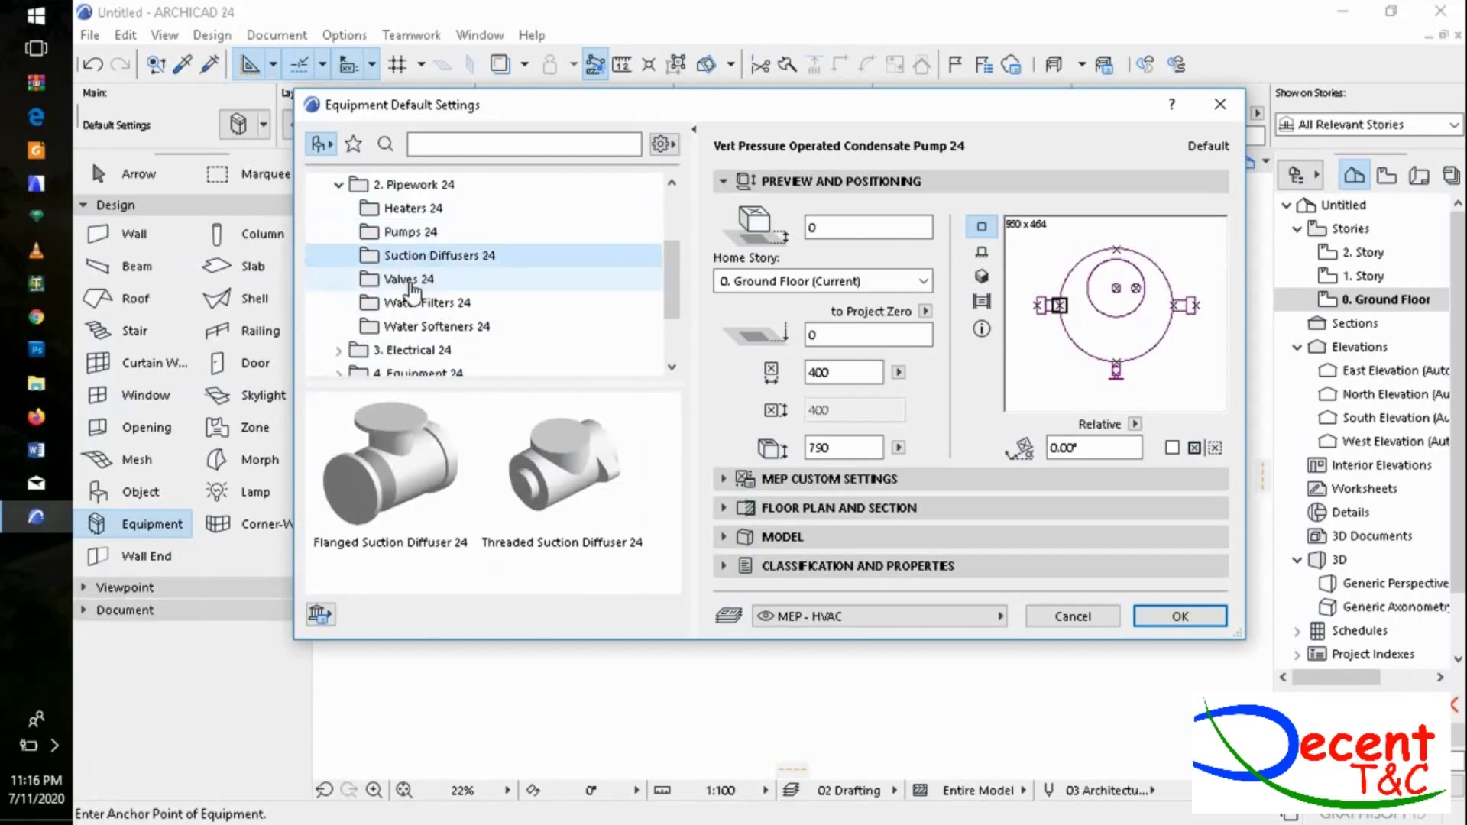
{"action": "left_click", "coordinate": [413, 283]}
{"action": "left_click", "coordinate": [412, 306]}
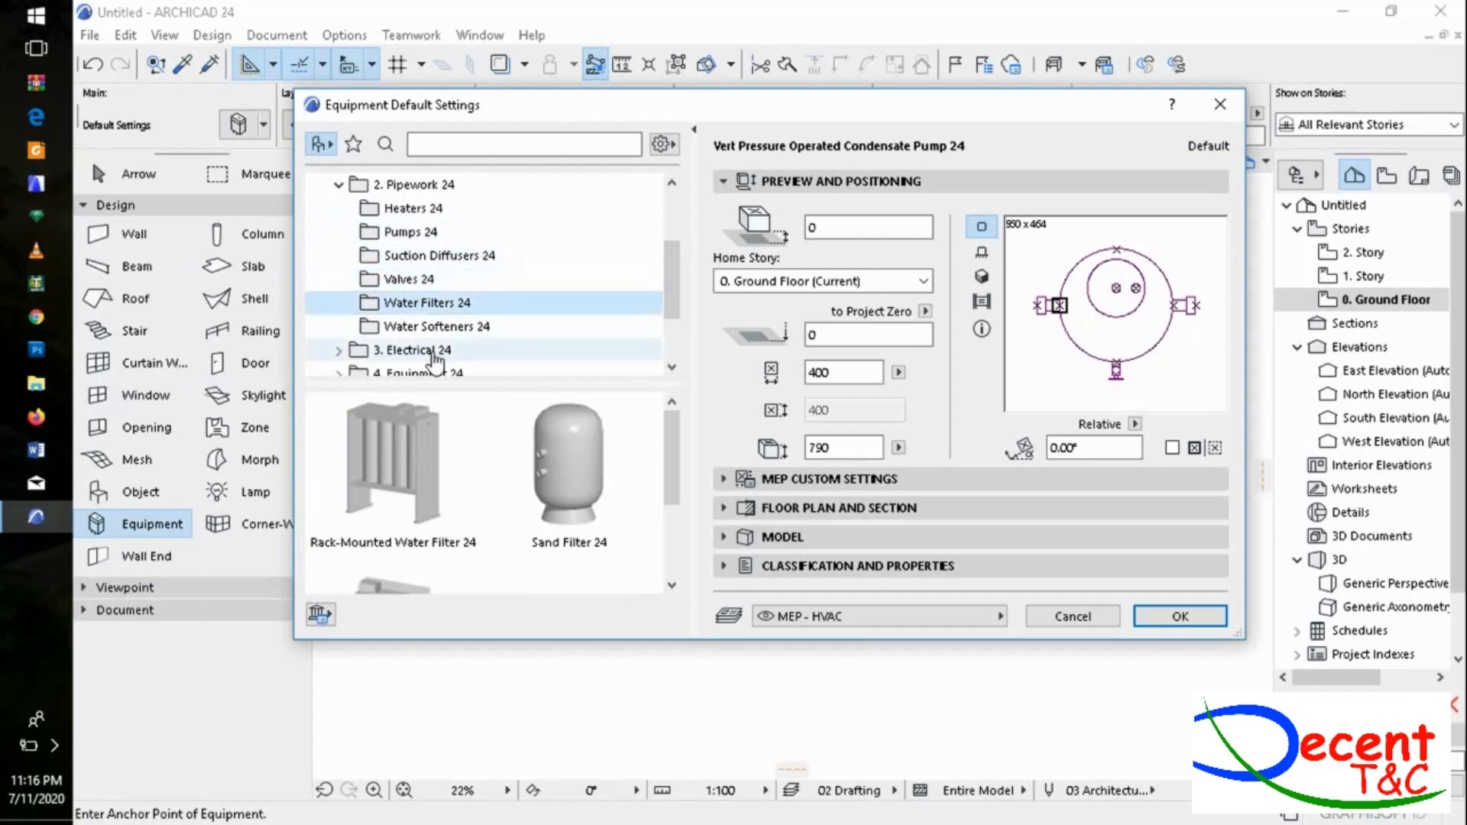
{"action": "left_click", "coordinate": [430, 328]}
{"action": "left_click", "coordinate": [432, 353]}
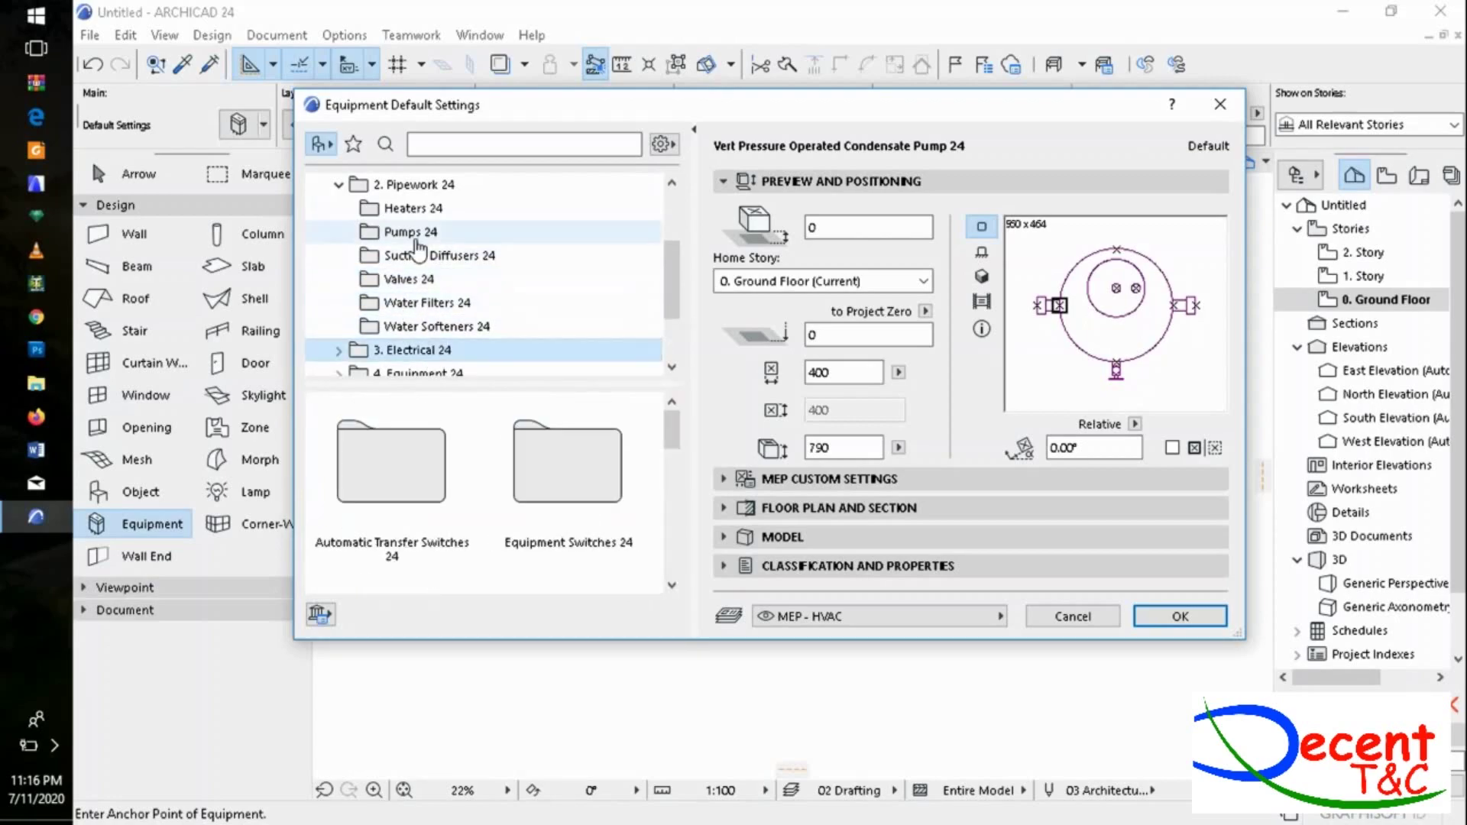
Review the heater, pump and suction diffuser models and the Electrical 24 and Plumbing 24 folders, and dismiss the equipment settings.
{"action": "left_click", "coordinate": [413, 232]}
{"action": "left_click", "coordinate": [422, 209]}
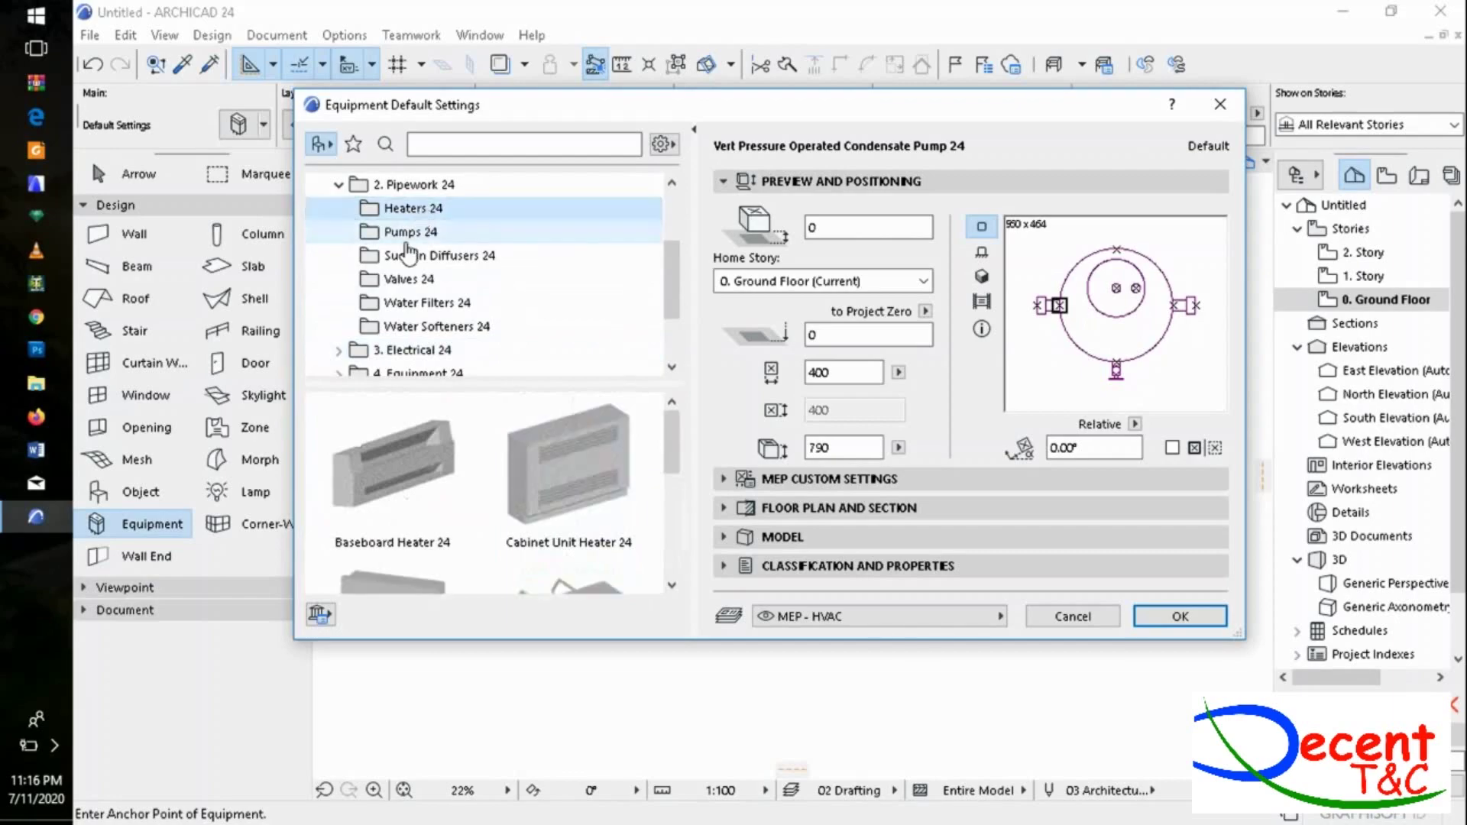
{"action": "left_click", "coordinate": [413, 231]}
{"action": "left_click", "coordinate": [431, 255]}
{"action": "scroll", "coordinate": [676, 301], "scroll_direction": "down", "scroll_amount": 4}
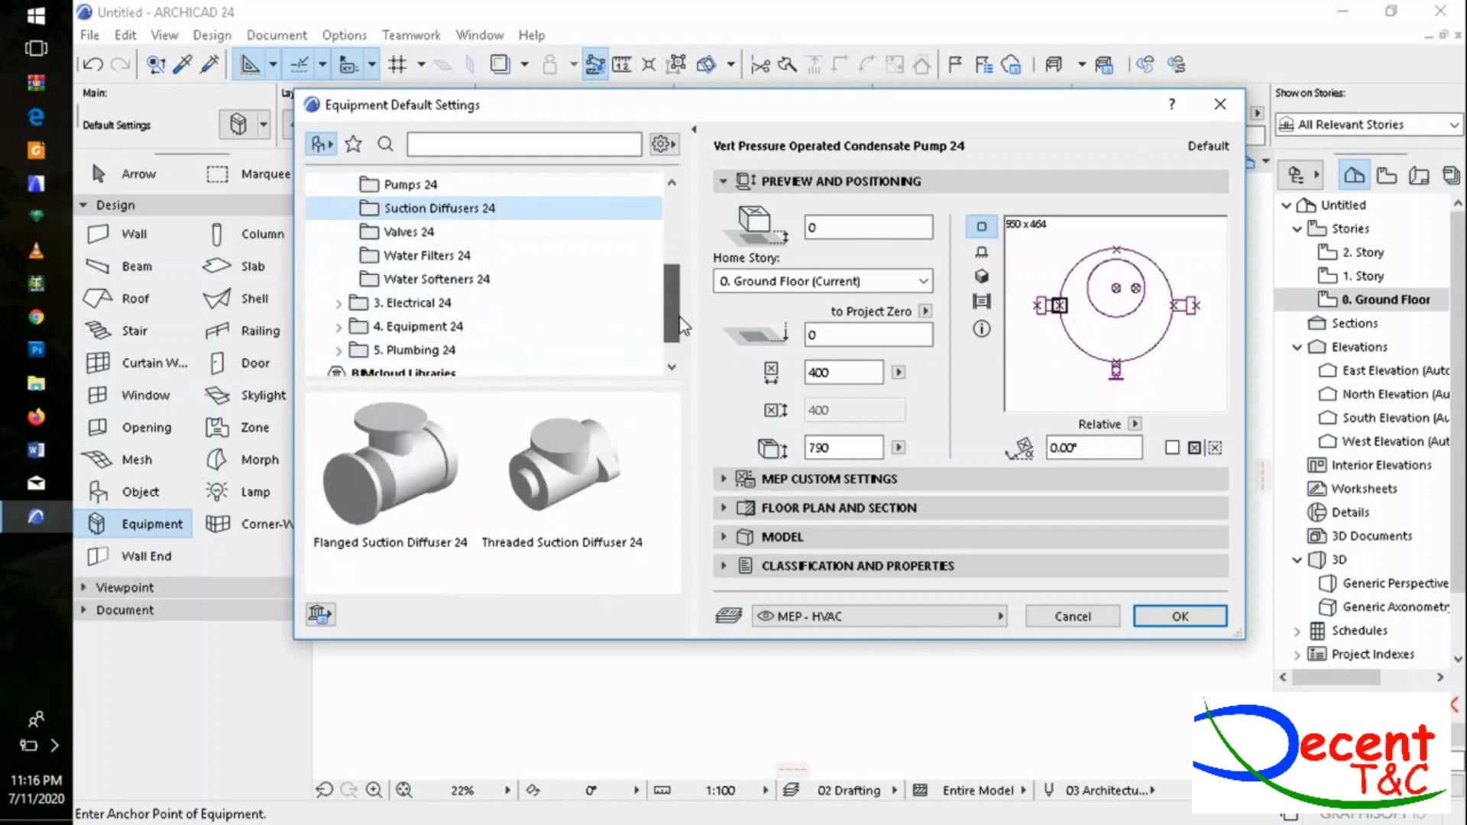
{"action": "left_click", "coordinate": [468, 288]}
{"action": "left_click", "coordinate": [413, 257]}
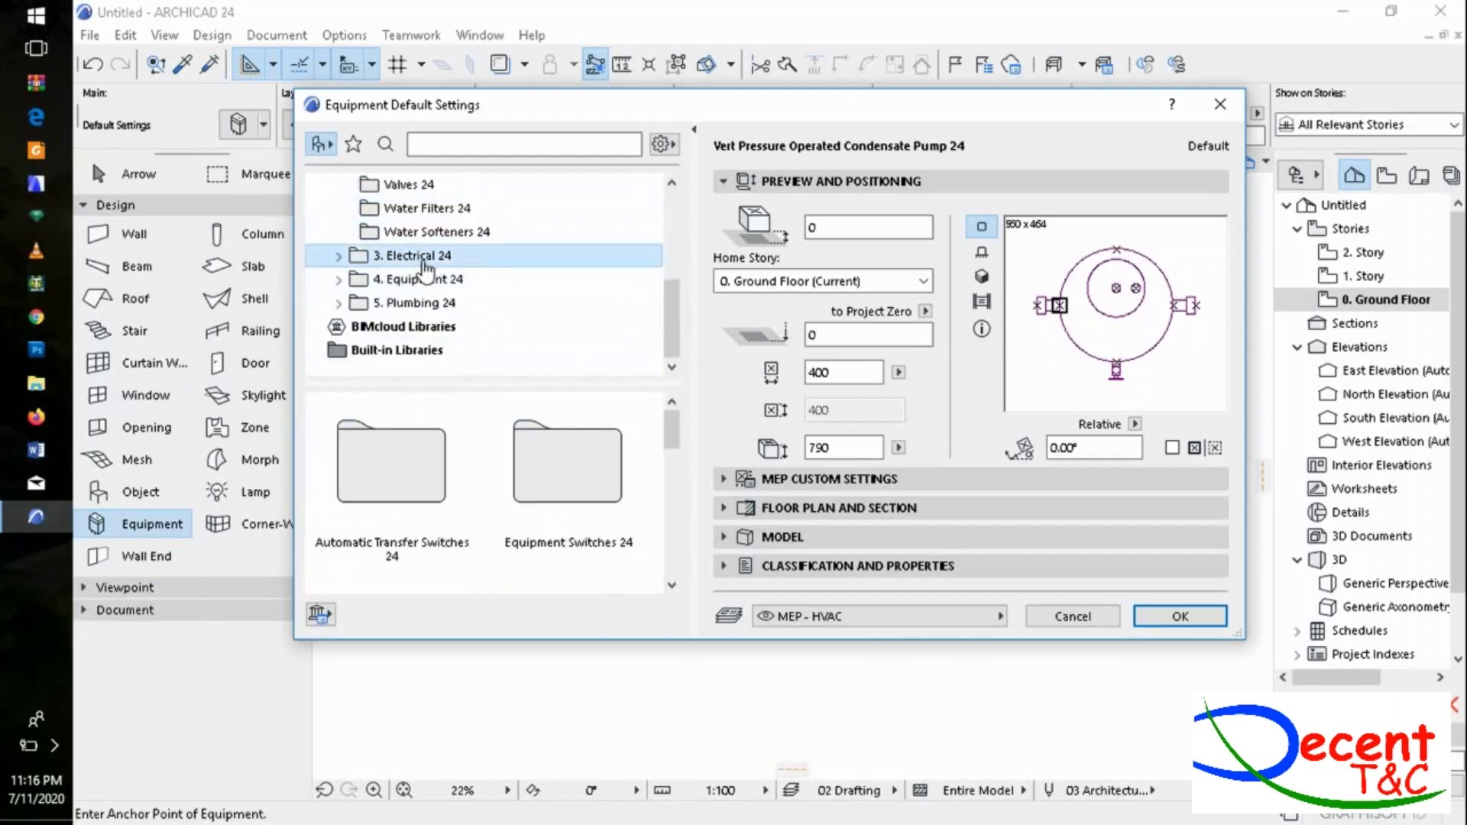
{"action": "left_click", "coordinate": [420, 304]}
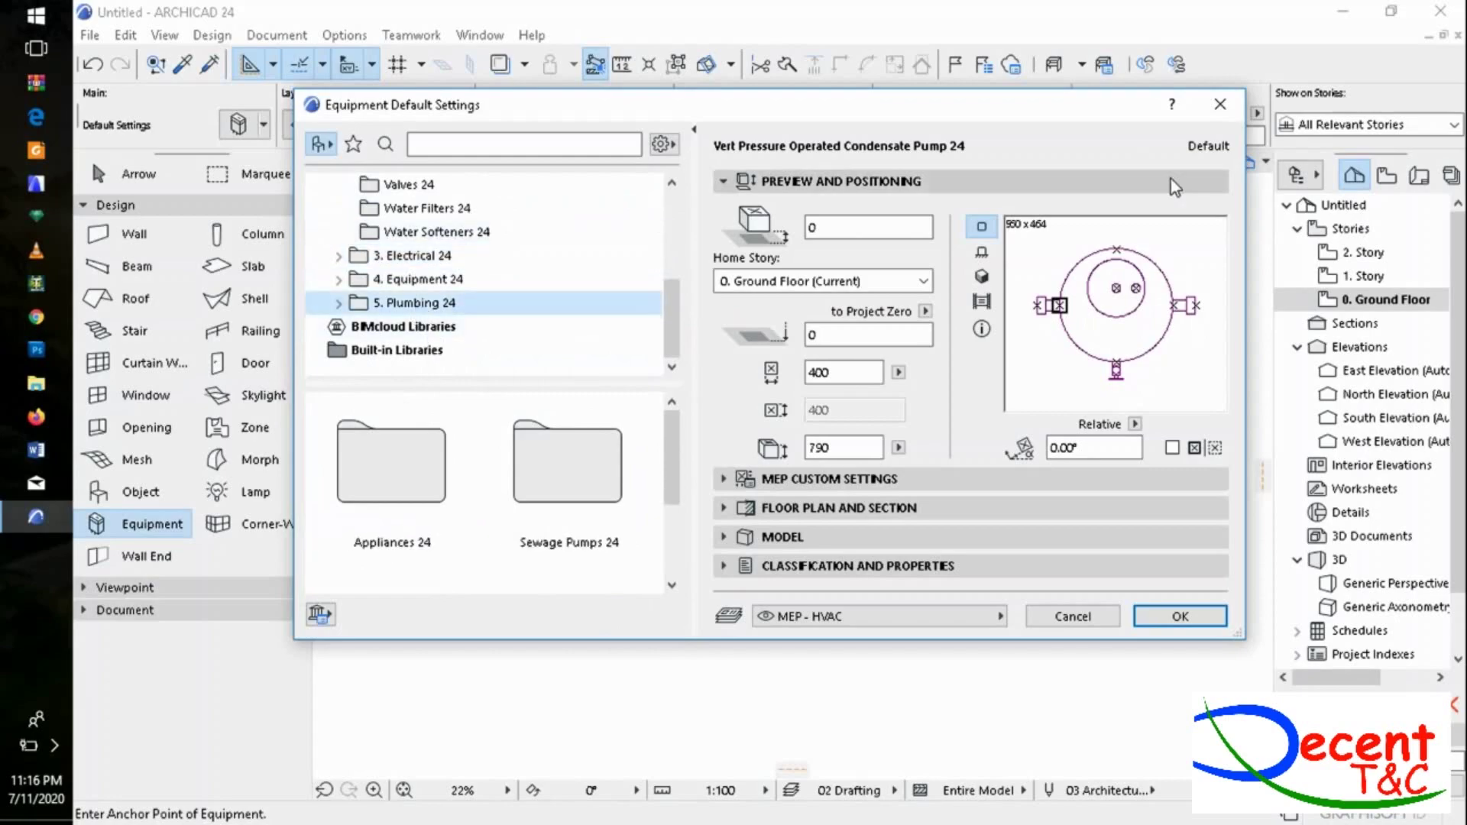
{"action": "left_click", "coordinate": [1220, 104]}
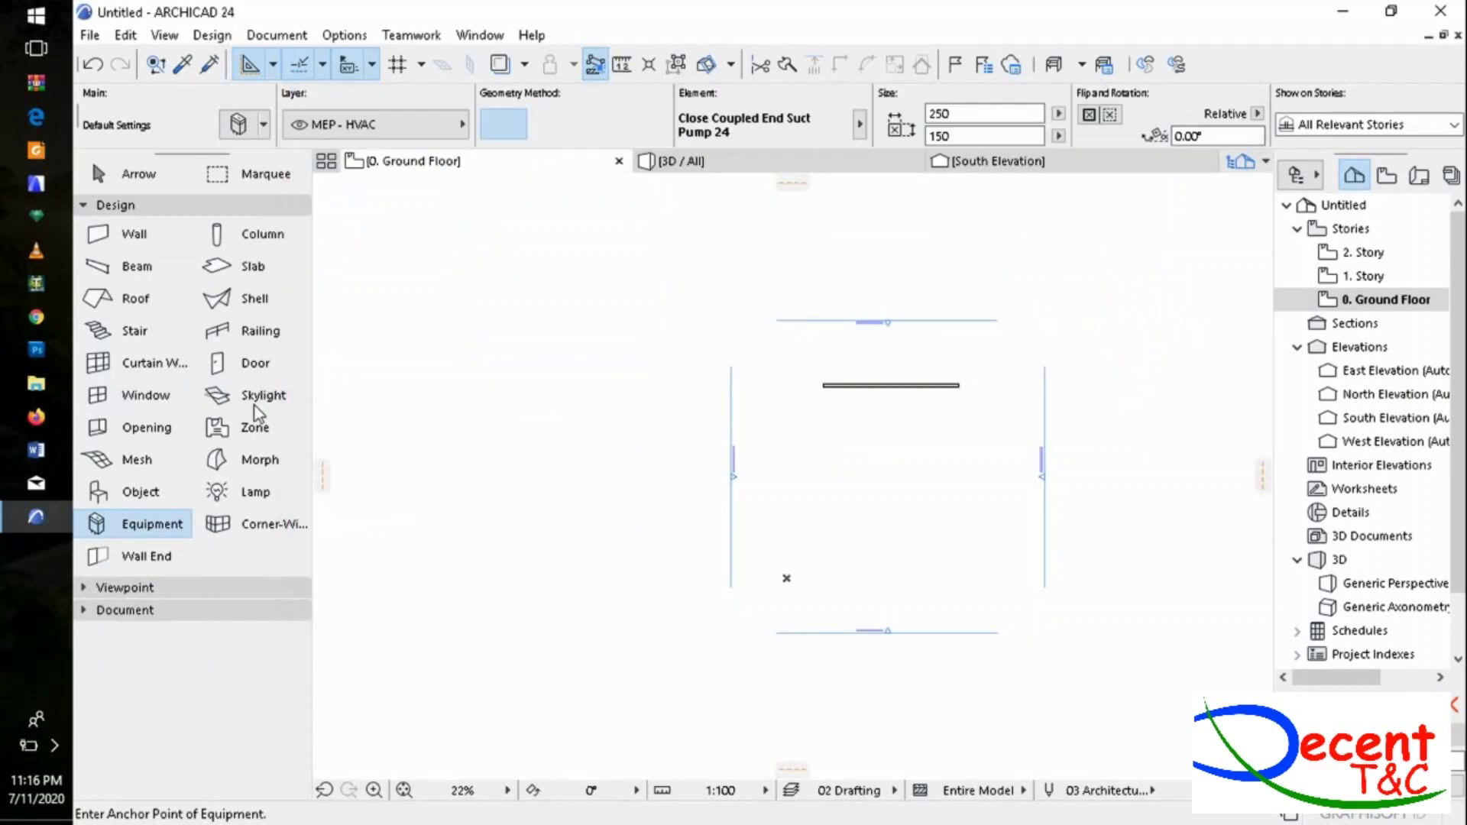
Open the Object tool's default settings and preview Armchair 05 24 and Armchair Scandinavian 24 from the Chairs 24 folder.
{"action": "left_click", "coordinate": [145, 497]}
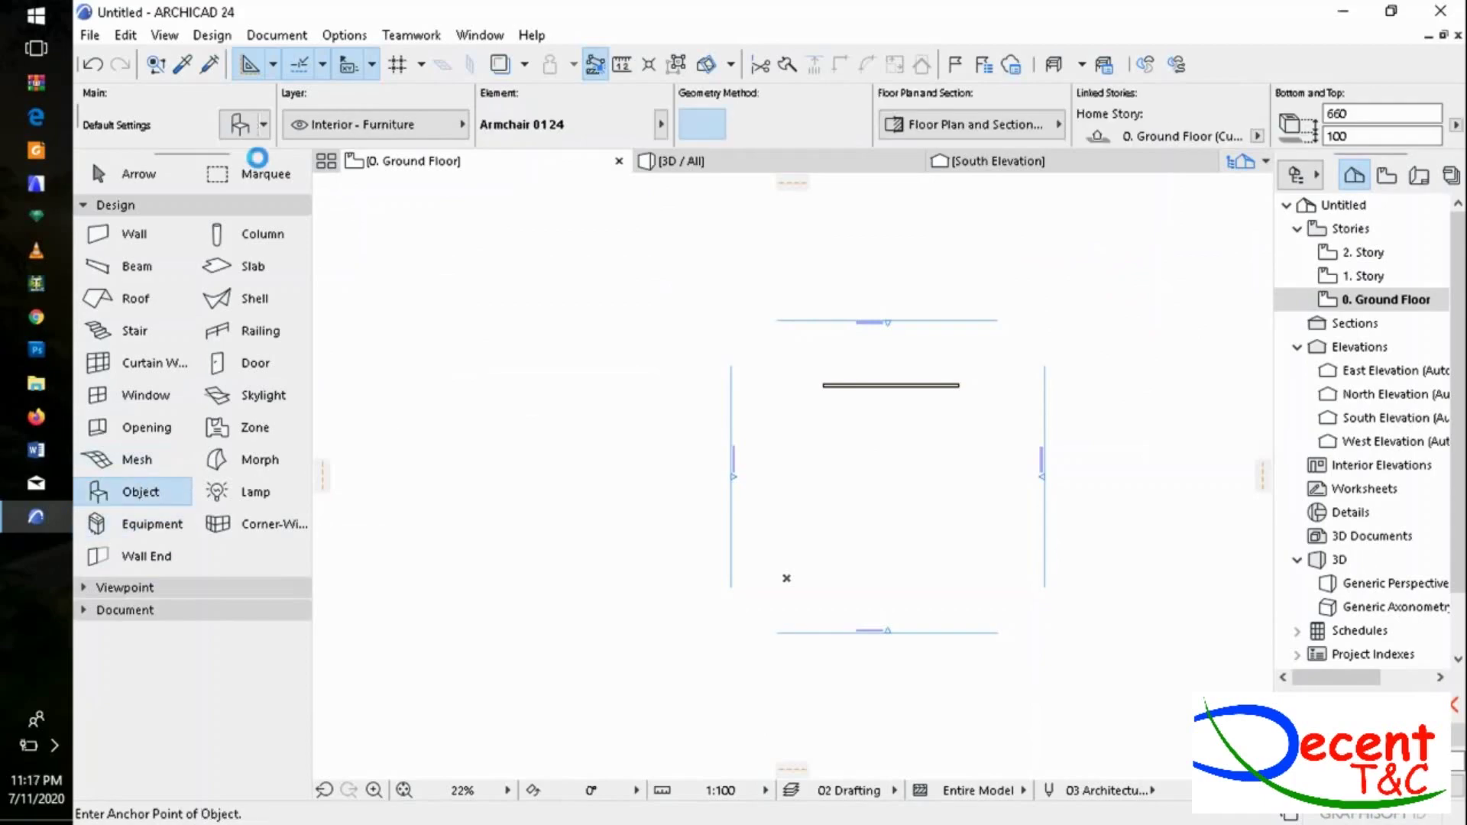
{"action": "left_click", "coordinate": [240, 130]}
{"action": "scroll", "coordinate": [485, 441], "scroll_direction": "down", "scroll_amount": 5}
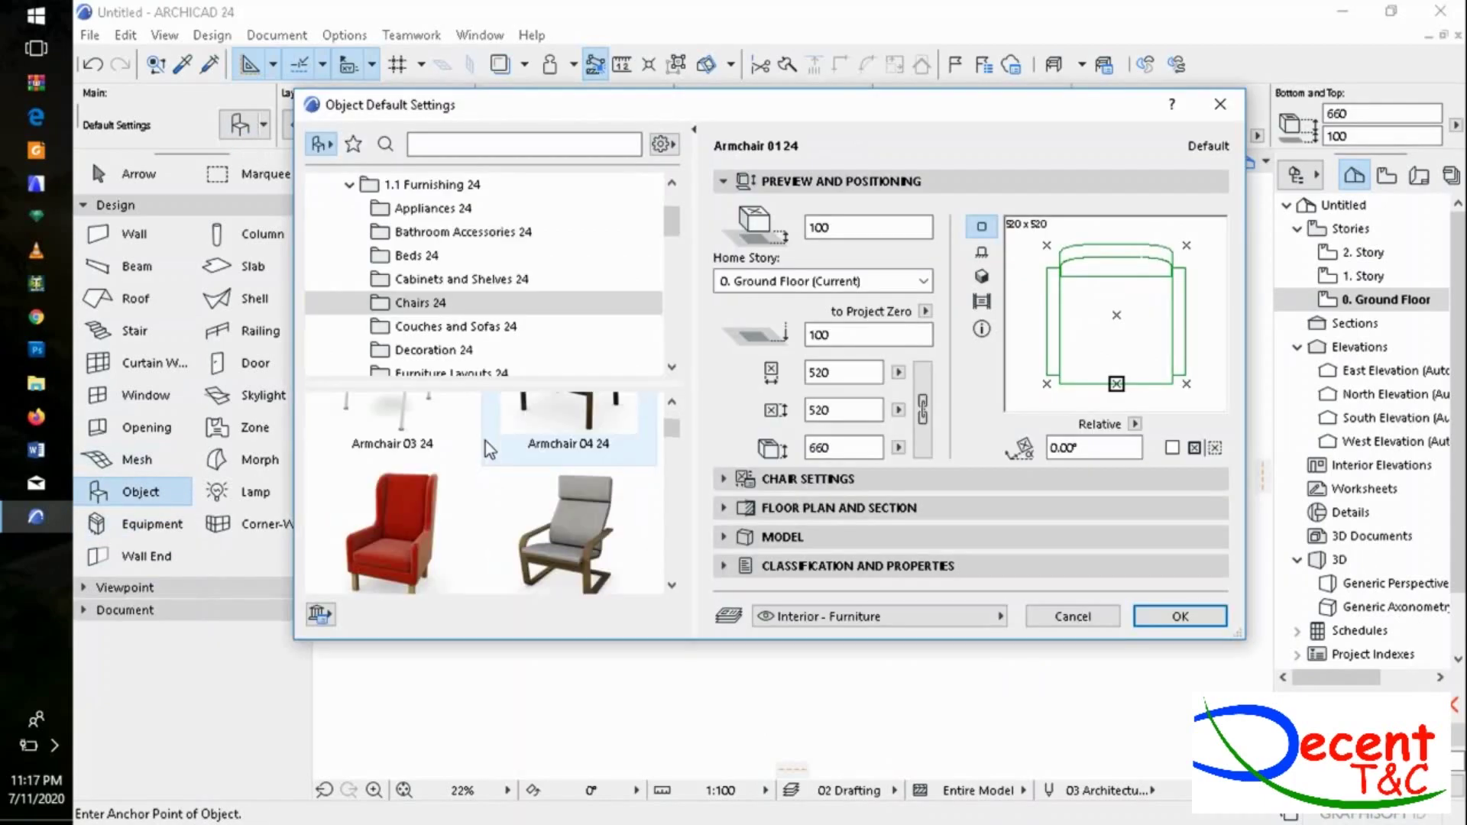
{"action": "scroll", "coordinate": [415, 503], "scroll_direction": "up", "scroll_amount": 5}
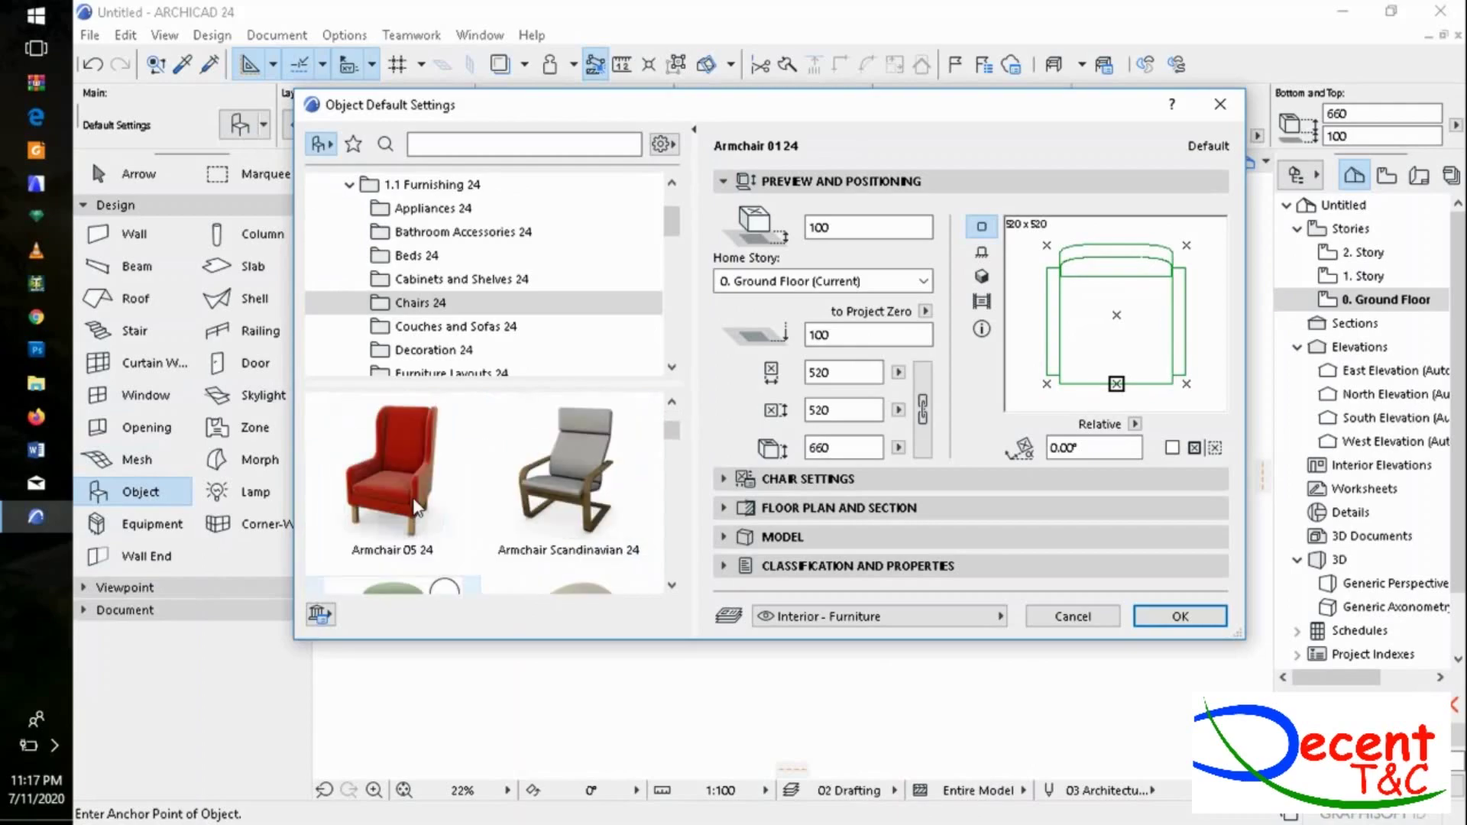
{"action": "left_click", "coordinate": [406, 489]}
{"action": "left_click", "coordinate": [572, 486]}
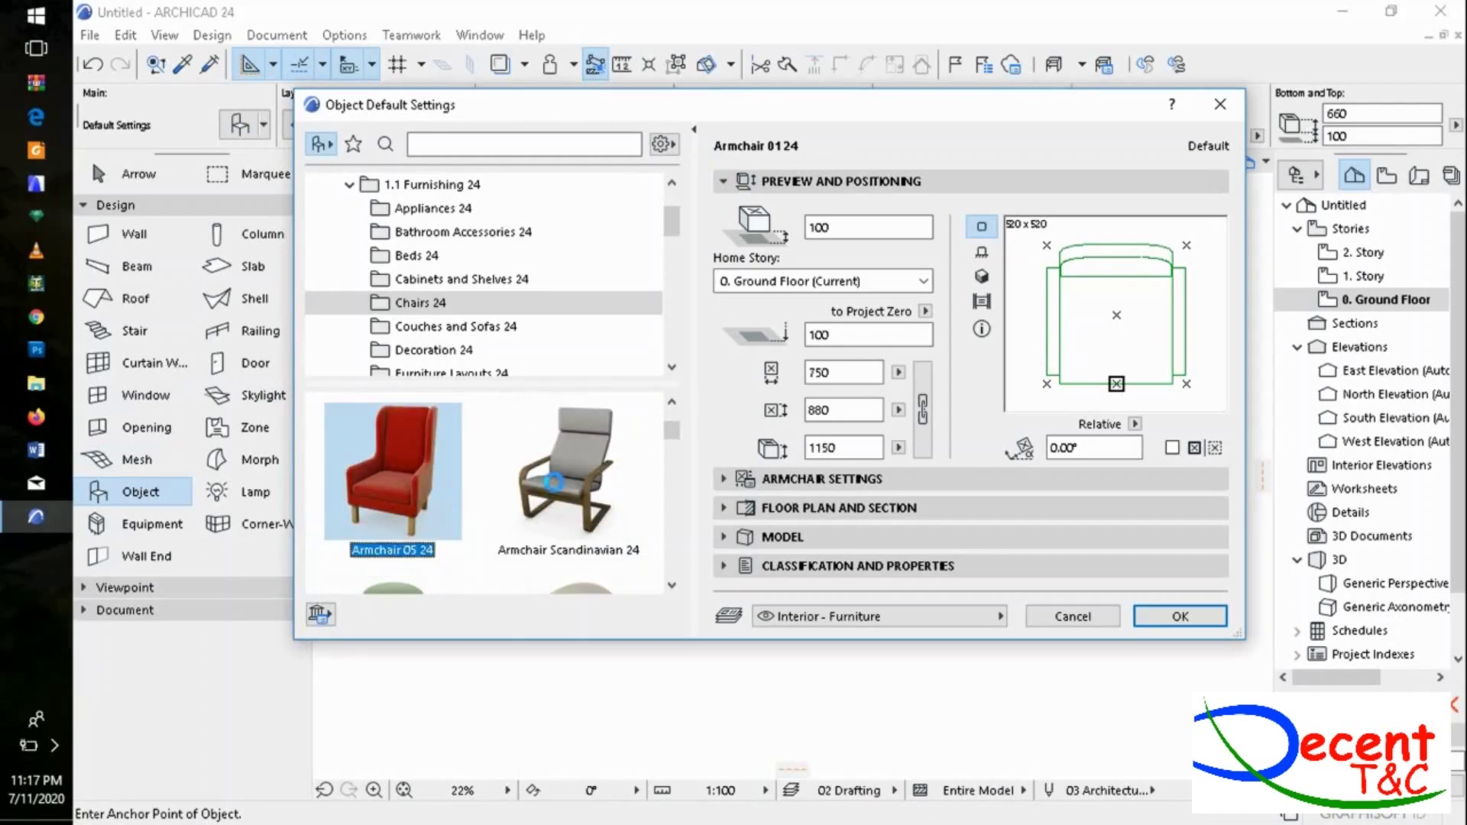
Look through the rest of the Chairs 24 library and select Ottoman 03 24 to preview it.
{"action": "scroll", "coordinate": [577, 483], "scroll_direction": "down", "scroll_amount": 3}
{"action": "scroll", "coordinate": [564, 493], "scroll_direction": "down", "scroll_amount": 6}
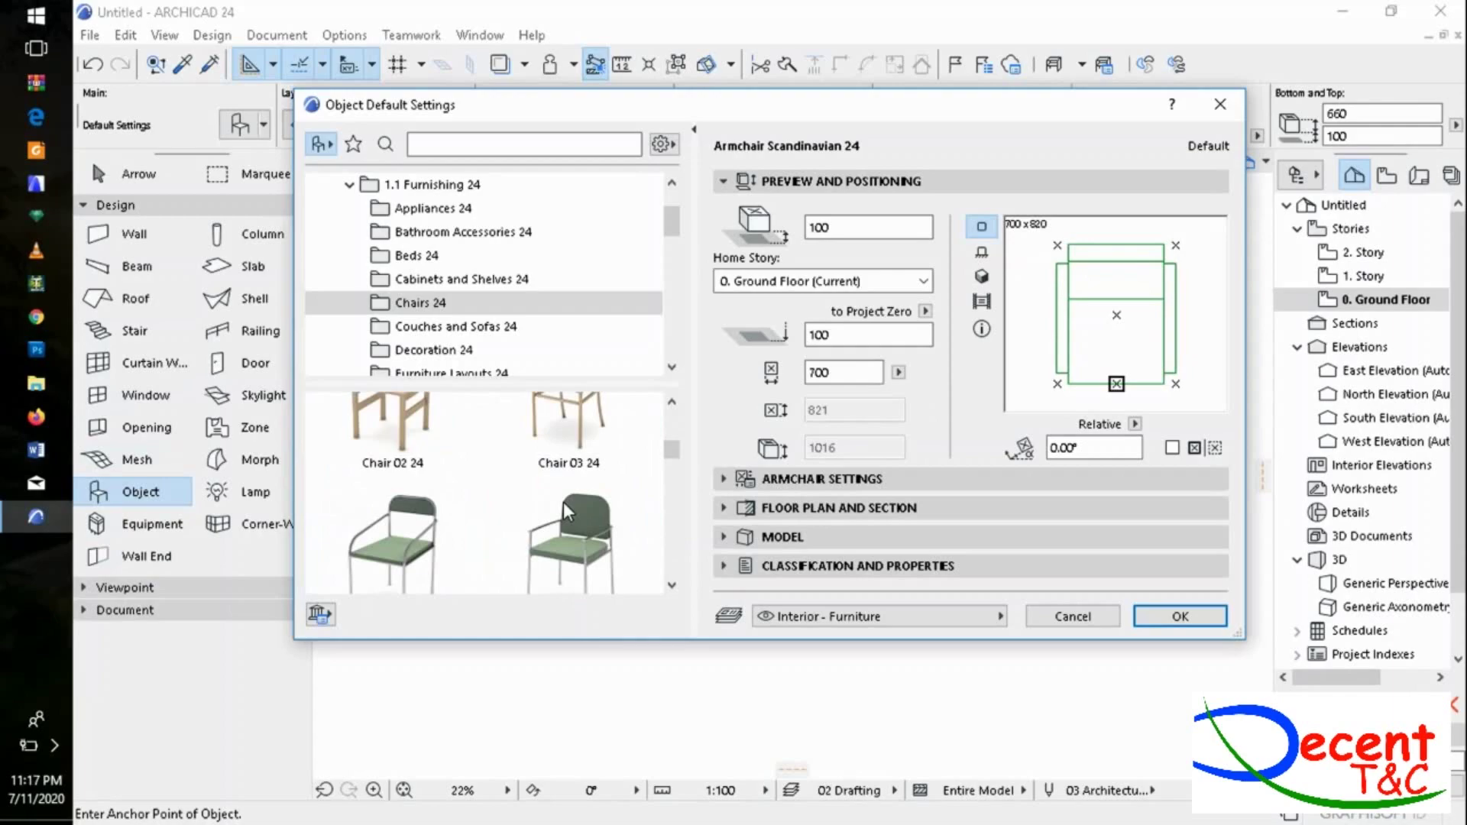
{"action": "scroll", "coordinate": [548, 527], "scroll_direction": "down", "scroll_amount": 8}
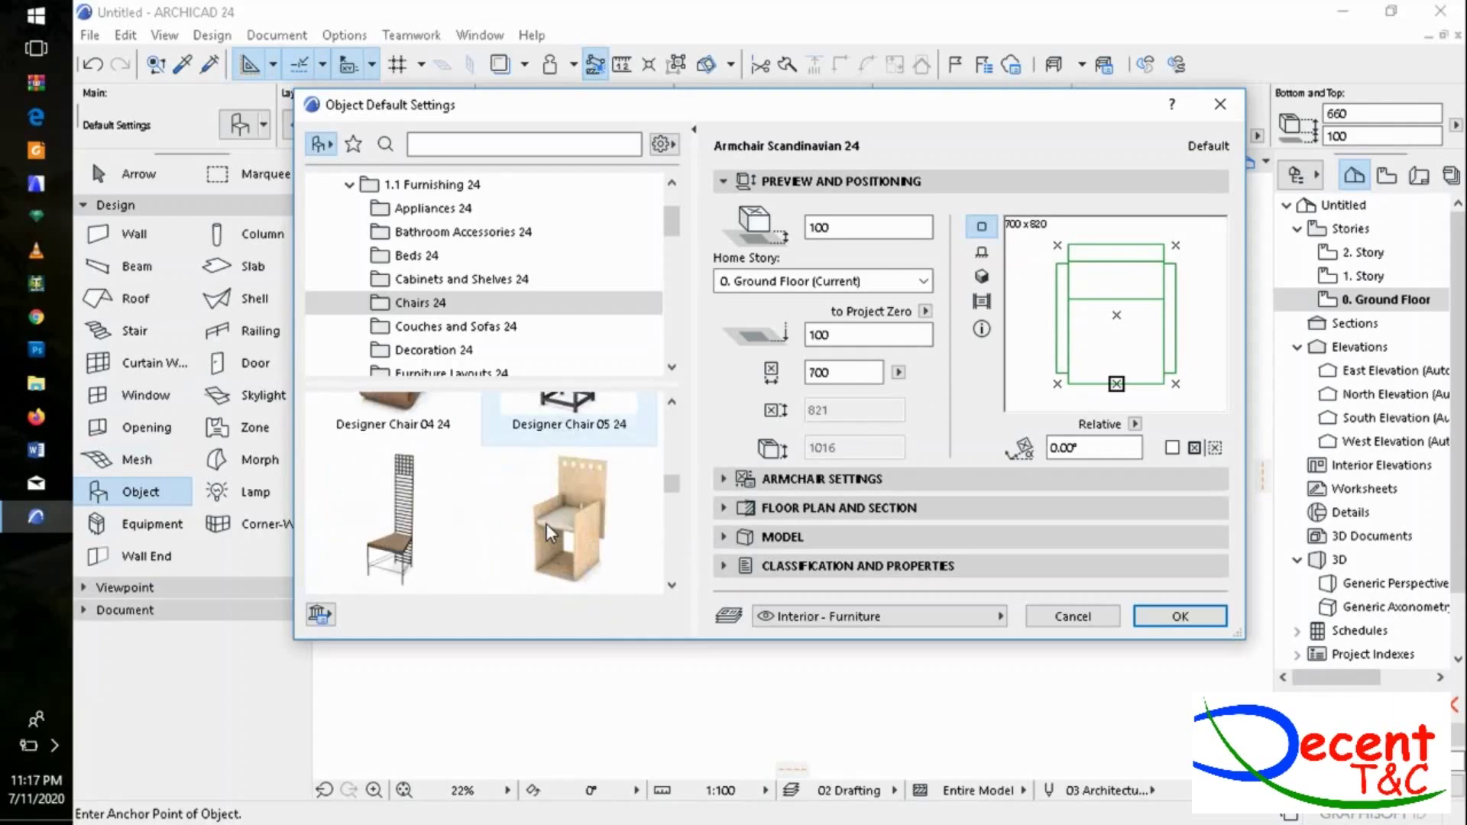
{"action": "scroll", "coordinate": [549, 533], "scroll_direction": "down", "scroll_amount": 8}
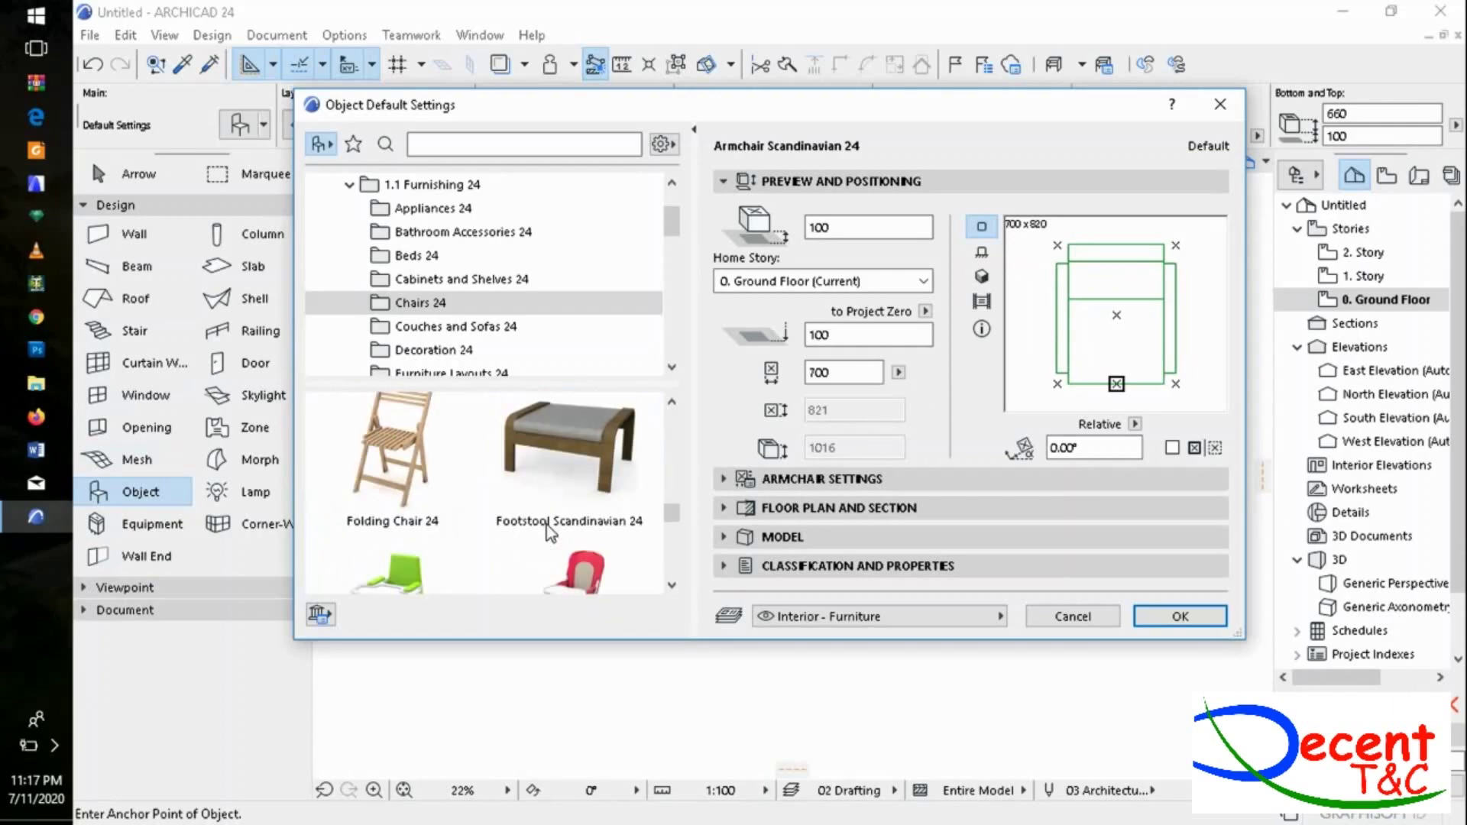
{"action": "scroll", "coordinate": [549, 532], "scroll_direction": "down", "scroll_amount": 8}
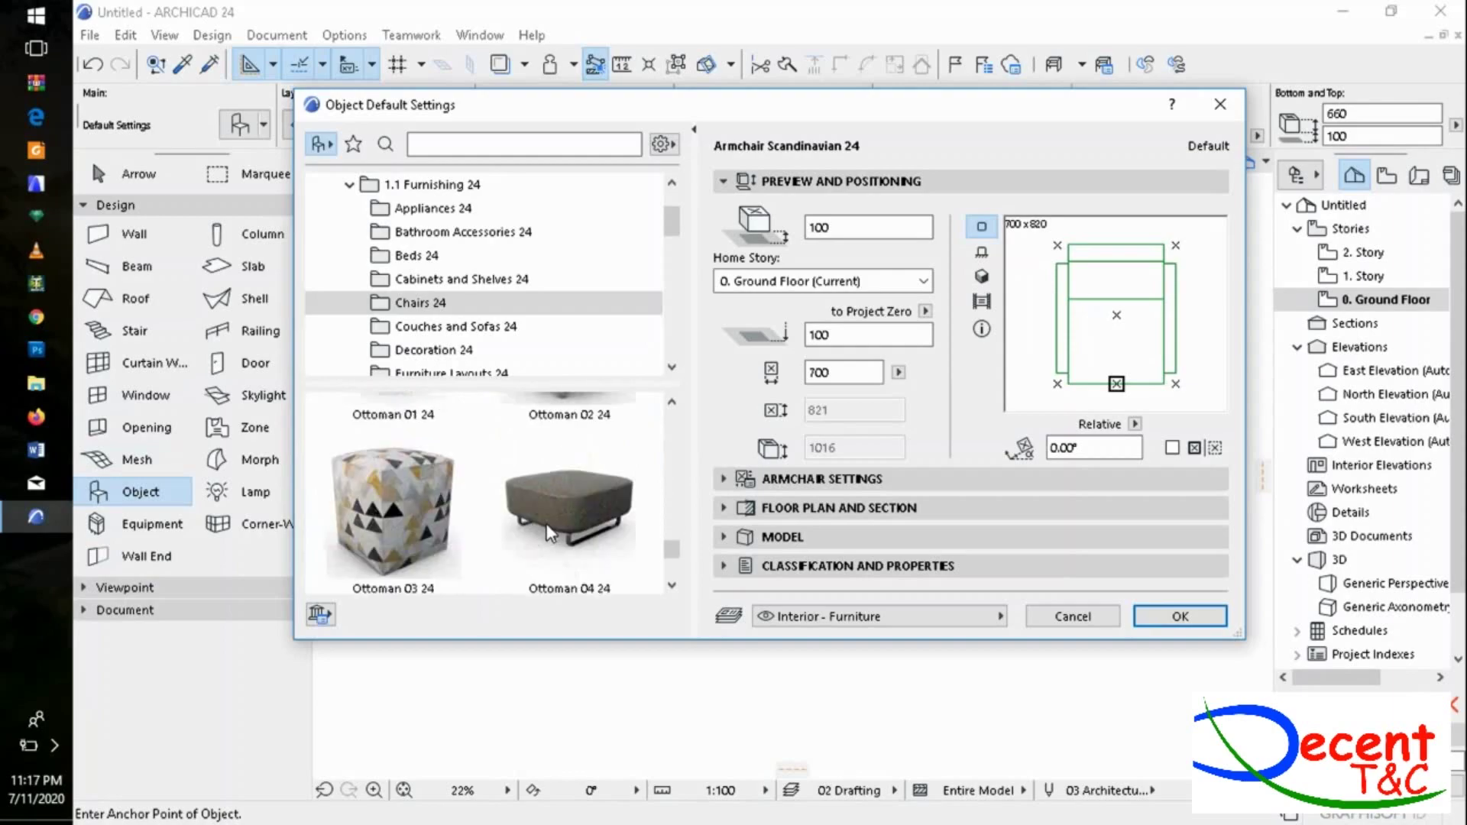
{"action": "scroll", "coordinate": [452, 505], "scroll_direction": "up", "scroll_amount": 2}
{"action": "left_click", "coordinate": [429, 461]}
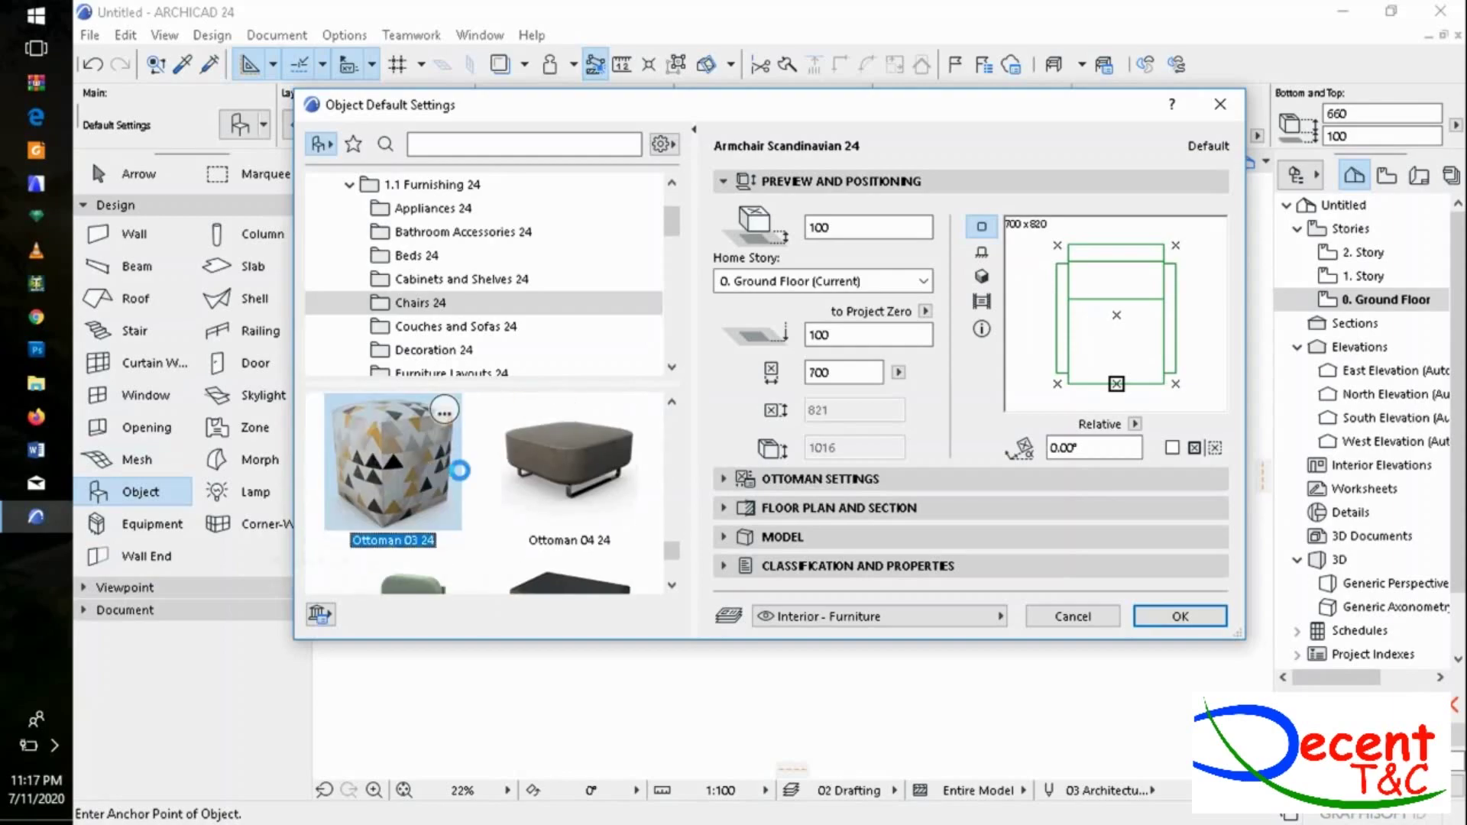
{"action": "scroll", "coordinate": [548, 489], "scroll_direction": "down", "scroll_amount": 3}
{"action": "scroll", "coordinate": [543, 396], "scroll_direction": "down", "scroll_amount": 4}
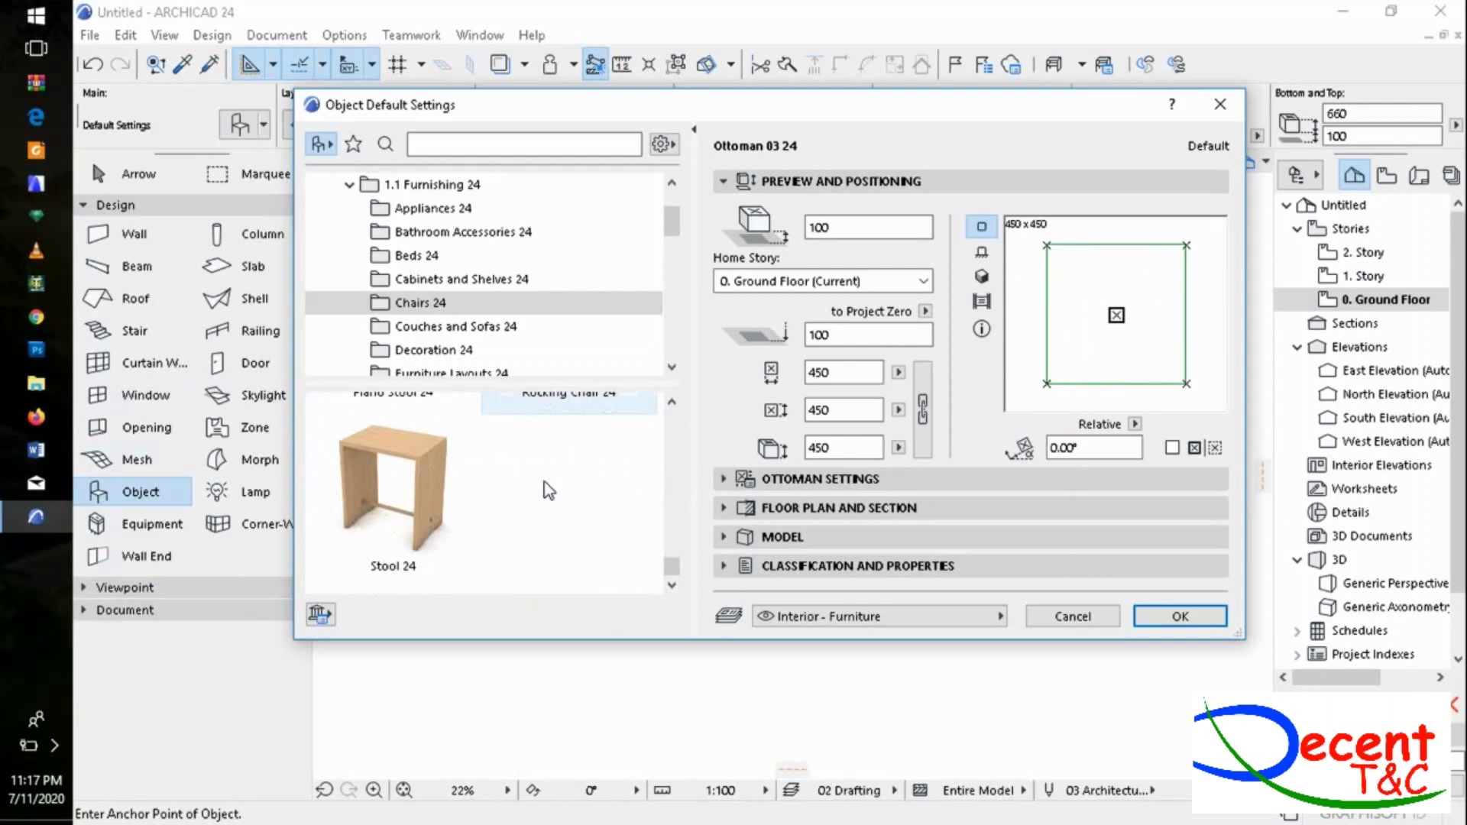
{"action": "scroll", "coordinate": [544, 394], "scroll_direction": "up", "scroll_amount": 2}
Browse the Couches and Sofas 24, Bathroom Accessories 24 and Beds 24 furnishing folders.
{"action": "left_click", "coordinate": [455, 327]}
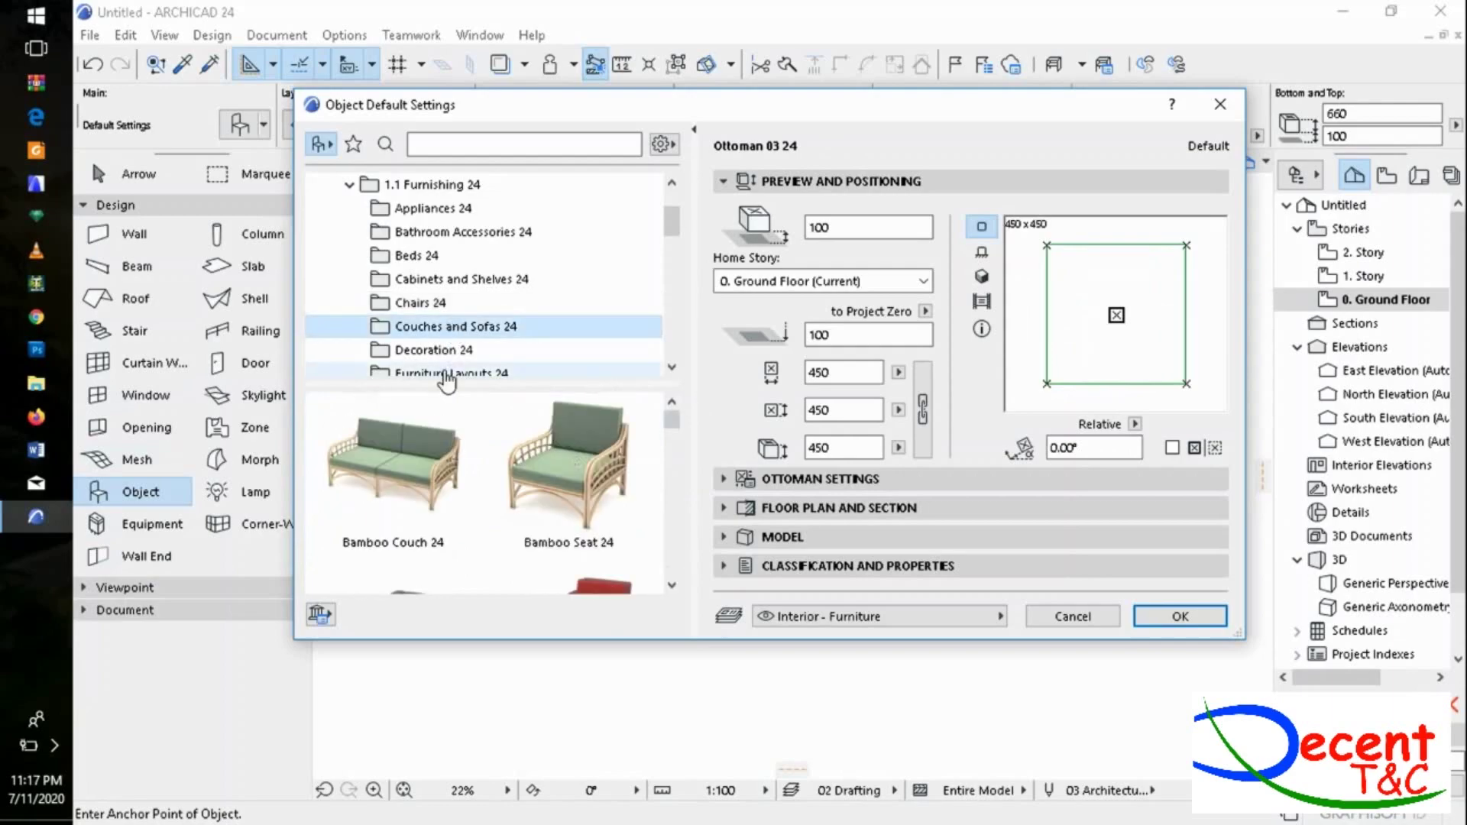
{"action": "scroll", "coordinate": [533, 504], "scroll_direction": "down", "scroll_amount": 3}
{"action": "left_click", "coordinate": [443, 232]}
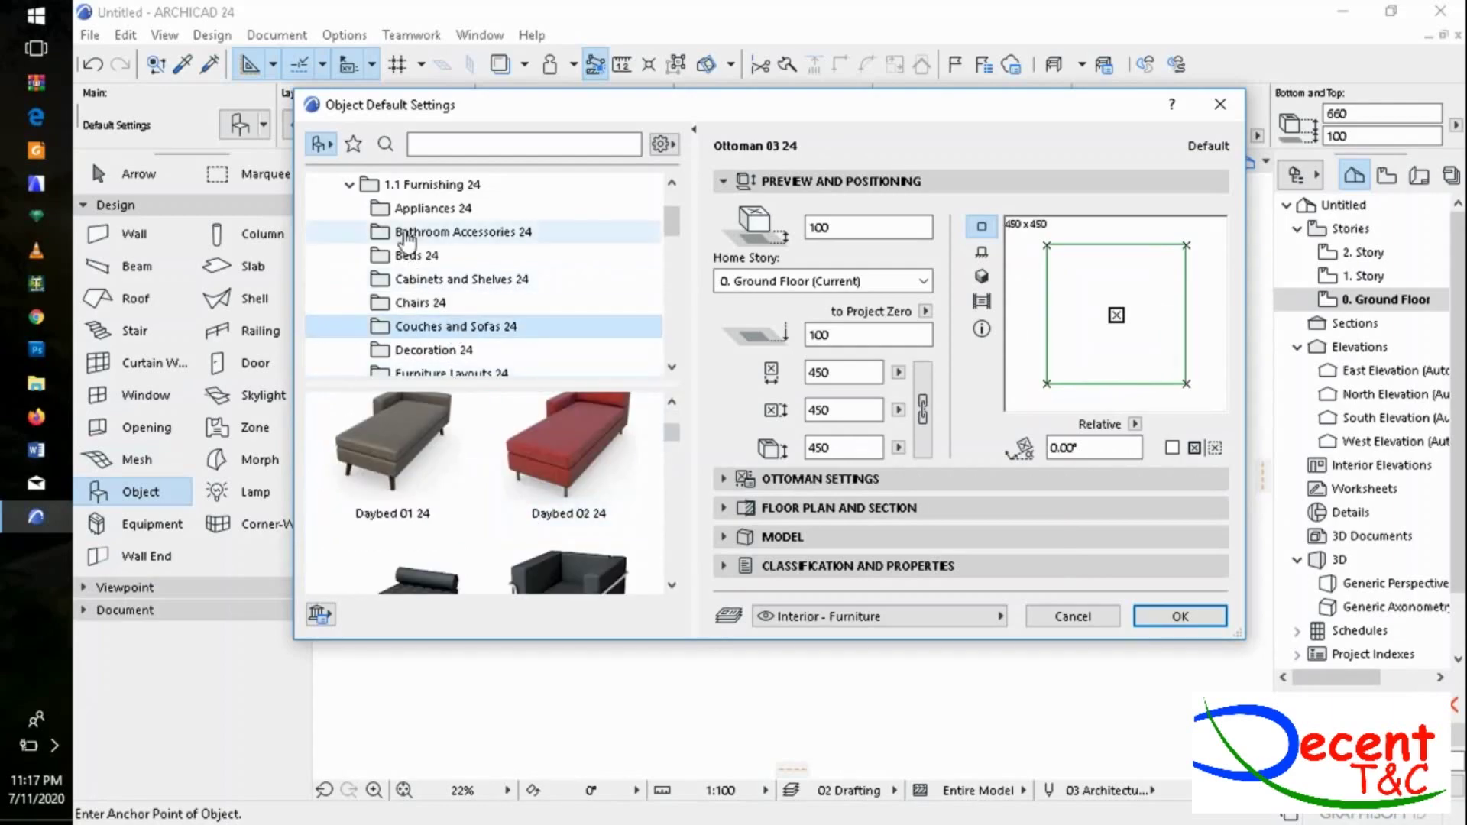
{"action": "scroll", "coordinate": [517, 502], "scroll_direction": "down", "scroll_amount": 3}
{"action": "scroll", "coordinate": [519, 502], "scroll_direction": "down", "scroll_amount": 2}
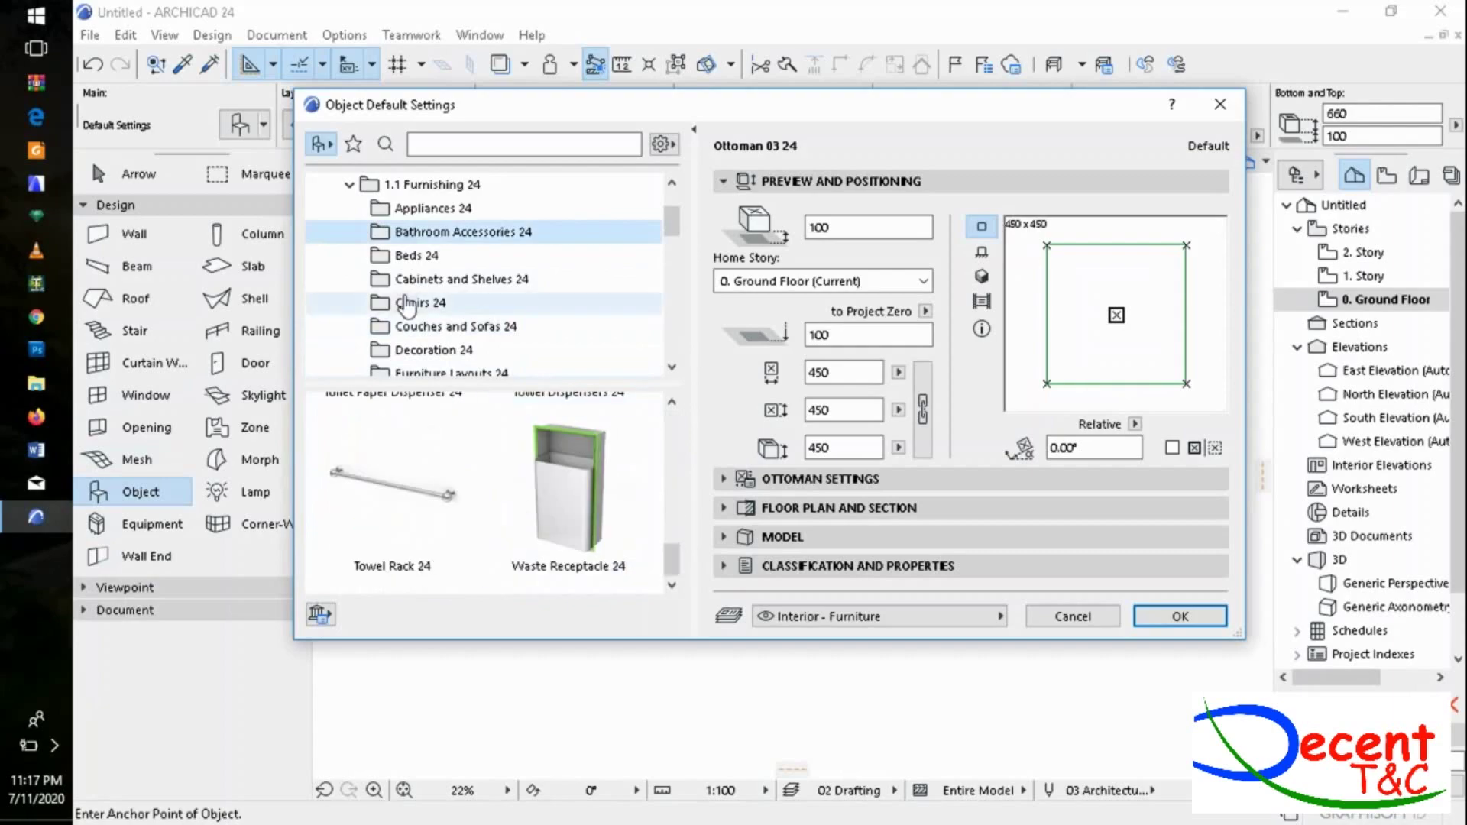
{"action": "left_click", "coordinate": [421, 258]}
{"action": "scroll", "coordinate": [539, 503], "scroll_direction": "down", "scroll_amount": 5}
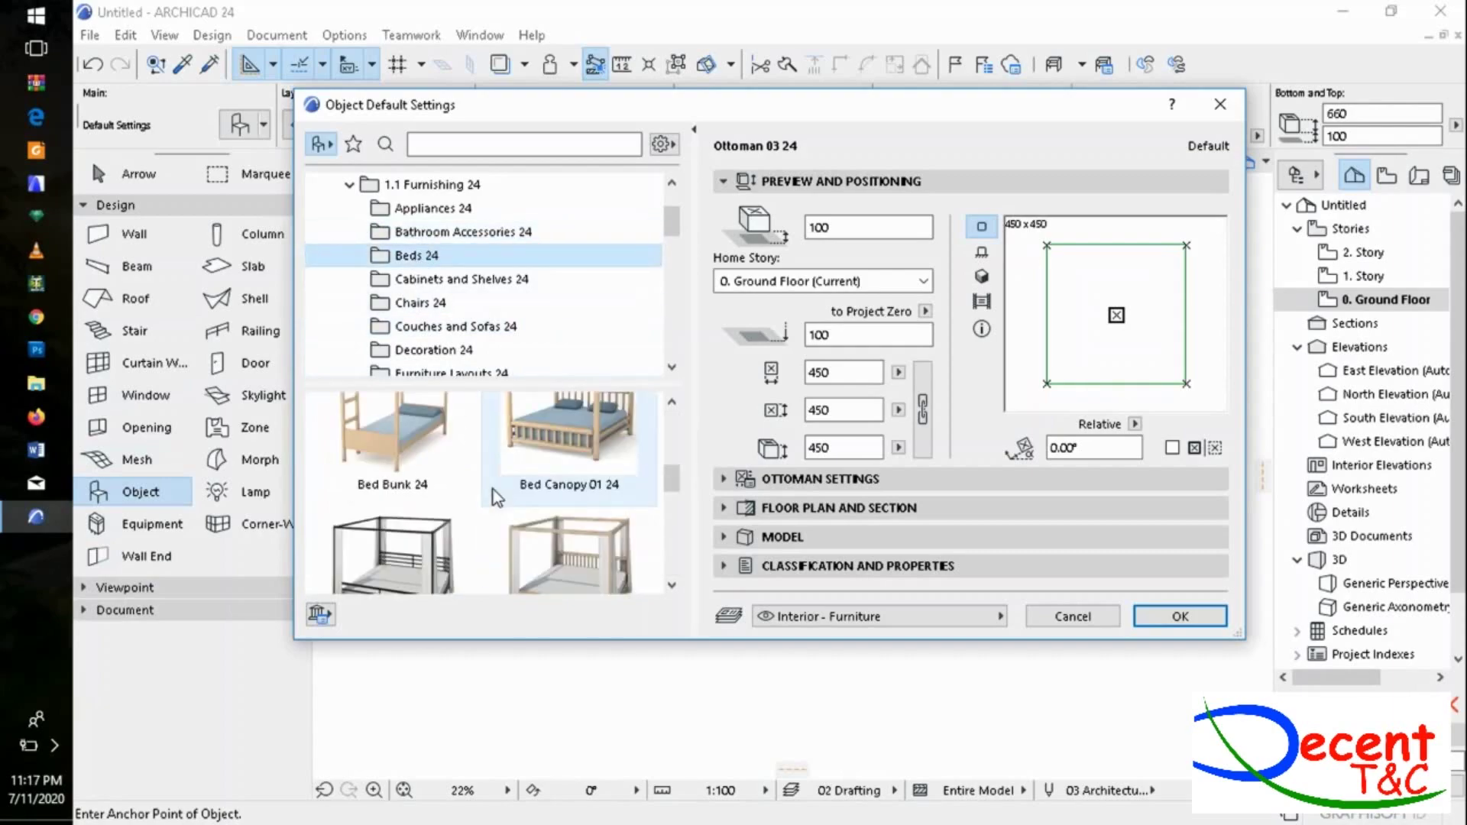
Revisit Chairs 24, and examine the Retail Furniture 24, Office Equipment 24 and Medical Equipment 24 object folders.
{"action": "left_click", "coordinate": [420, 303]}
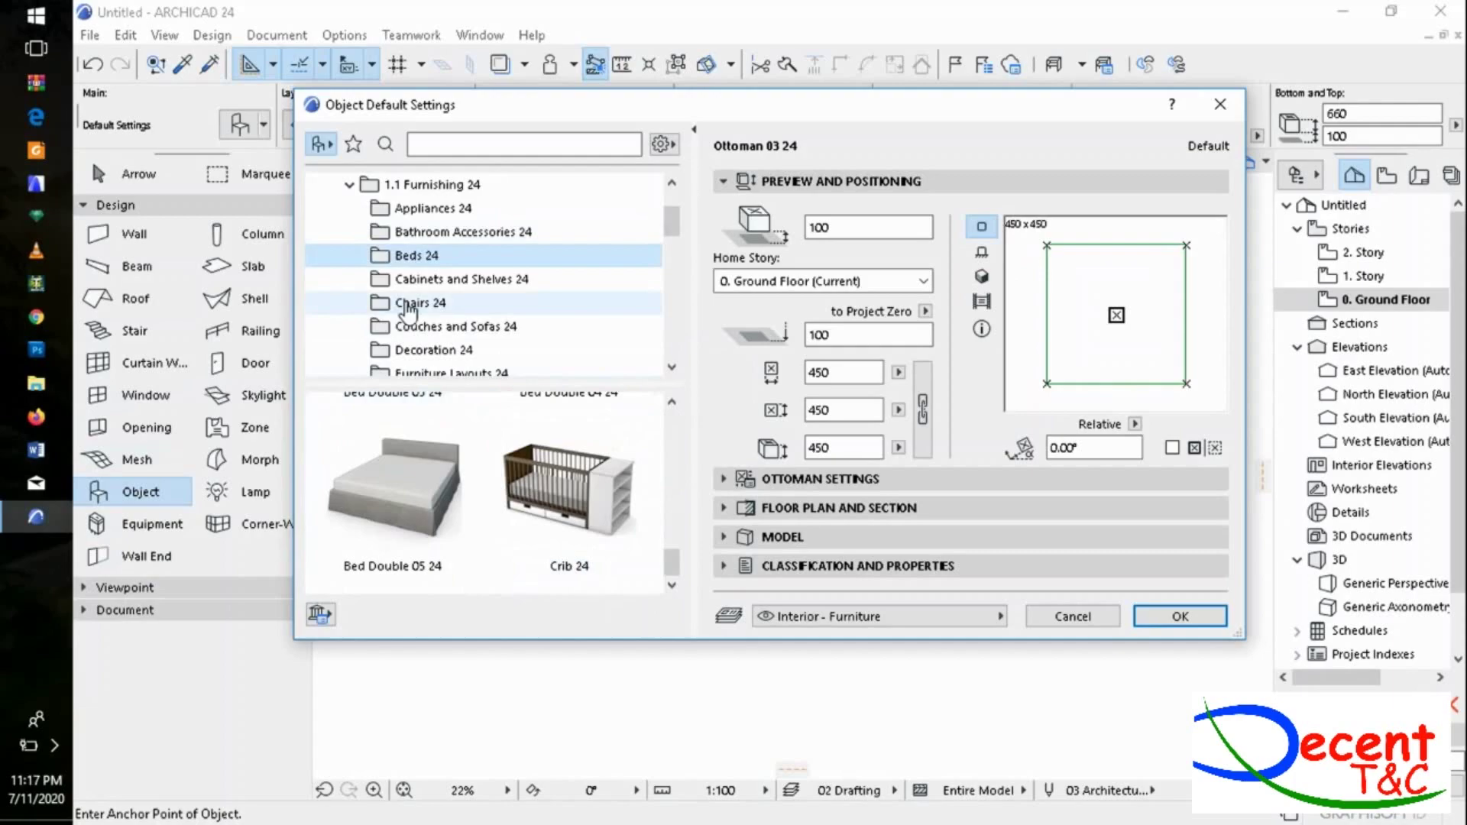
{"action": "scroll", "coordinate": [497, 291], "scroll_direction": "down", "scroll_amount": 3}
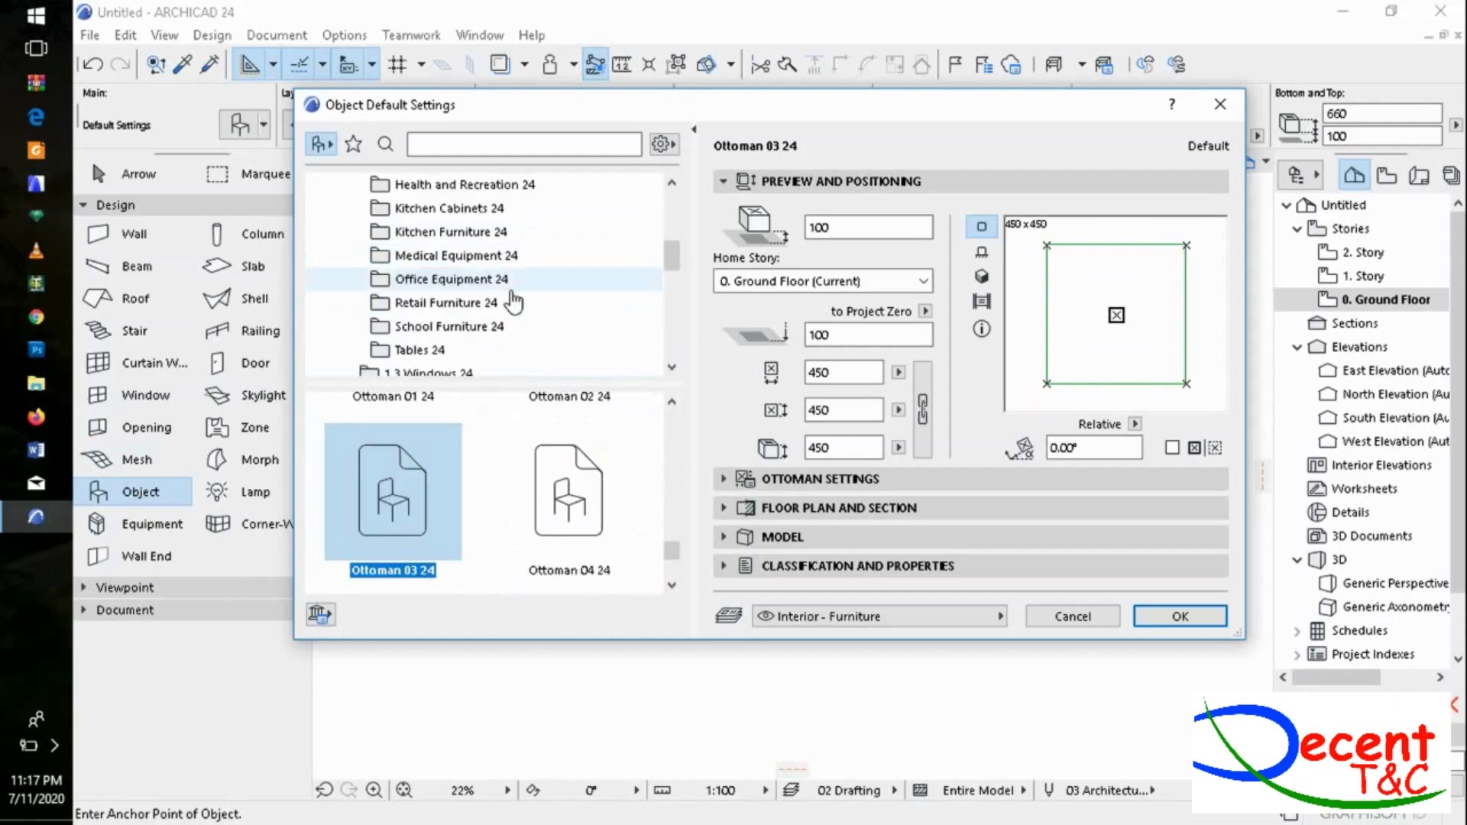
{"action": "left_click", "coordinate": [451, 303]}
{"action": "left_click", "coordinate": [464, 279]}
{"action": "left_click", "coordinate": [458, 256]}
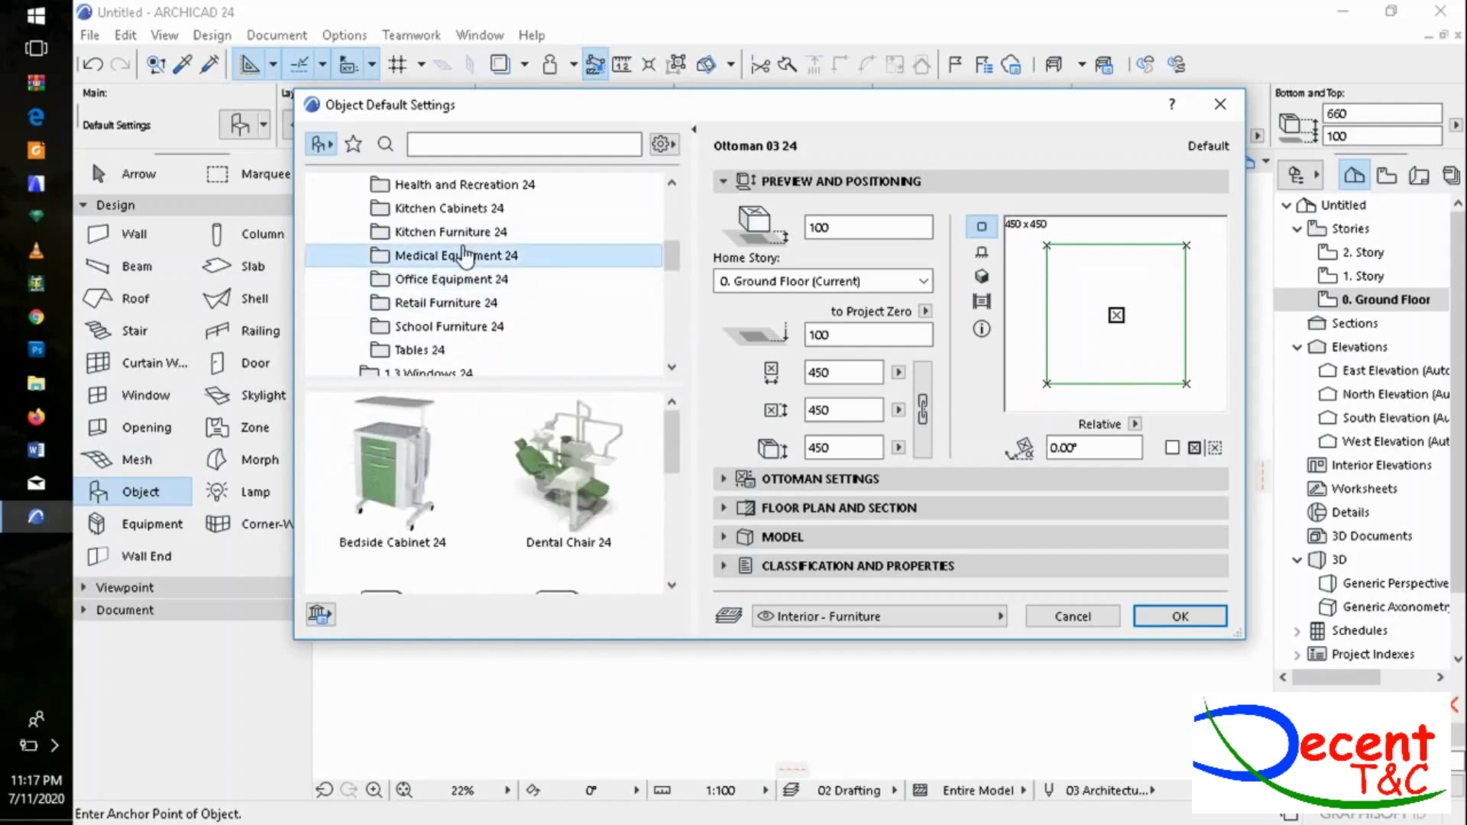
{"action": "scroll", "coordinate": [502, 439], "scroll_direction": "down", "scroll_amount": 3}
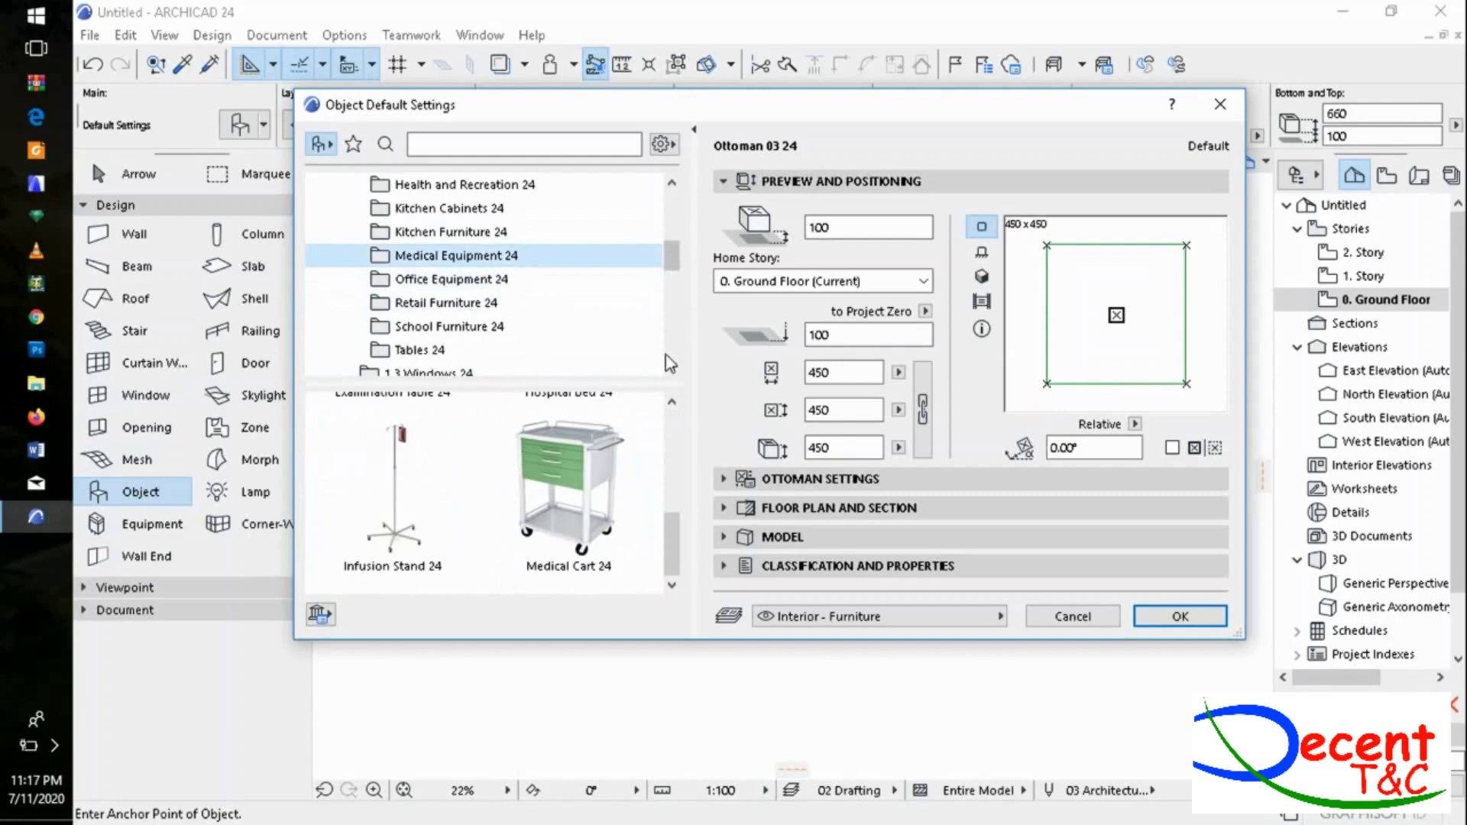
Browse the Building Structures 24 and Special Constructions 24 folders and look through the Fireplaces, Stoves, Chimneys 24 objects.
{"action": "scroll", "coordinate": [573, 365], "scroll_direction": "down", "scroll_amount": 3}
{"action": "left_click", "coordinate": [426, 327]}
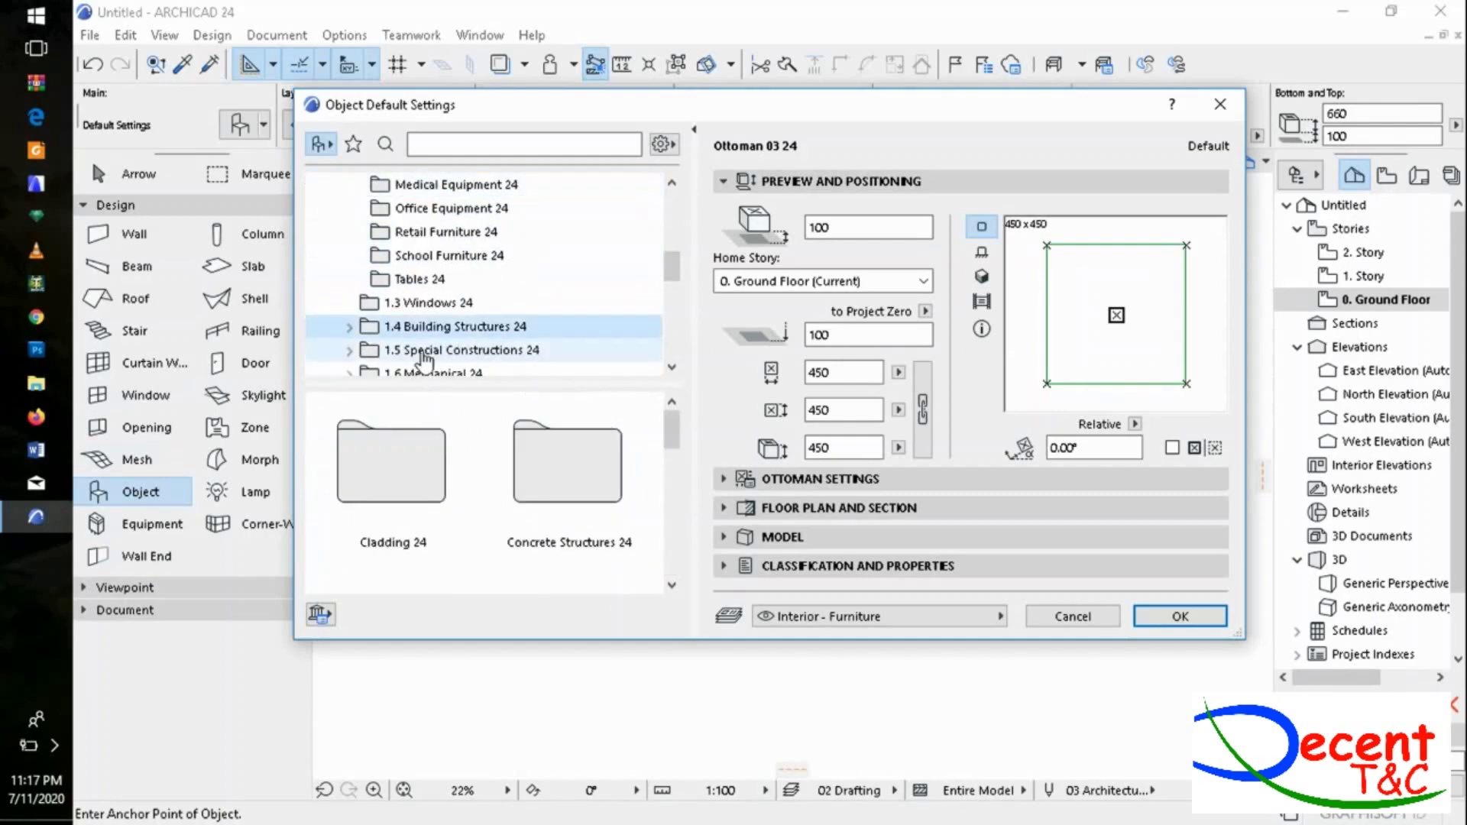
{"action": "left_click", "coordinate": [437, 352]}
{"action": "left_click", "coordinate": [382, 460]}
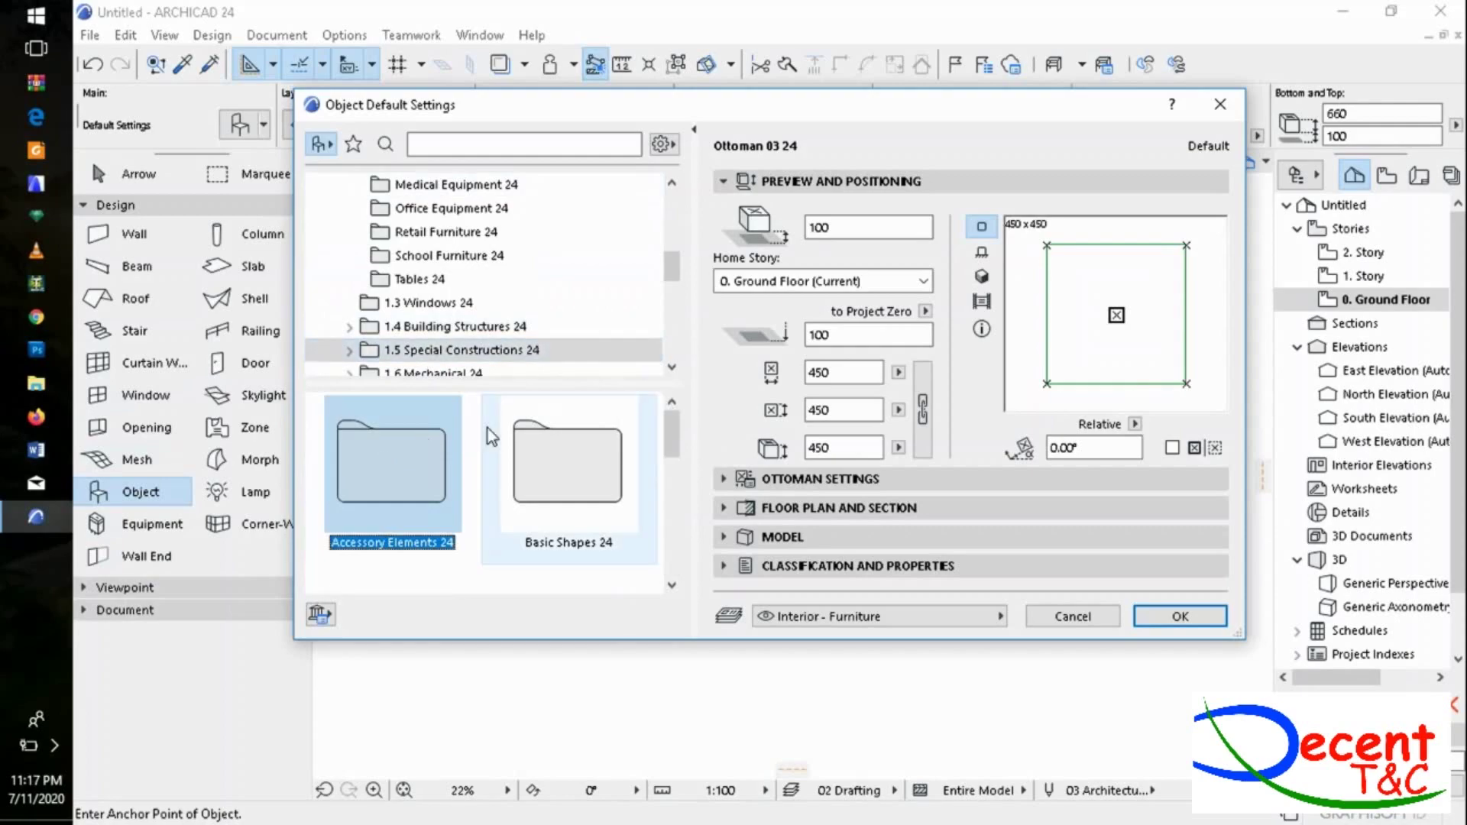
{"action": "scroll", "coordinate": [464, 437], "scroll_direction": "down", "scroll_amount": 2}
{"action": "double_click", "coordinate": [396, 489]}
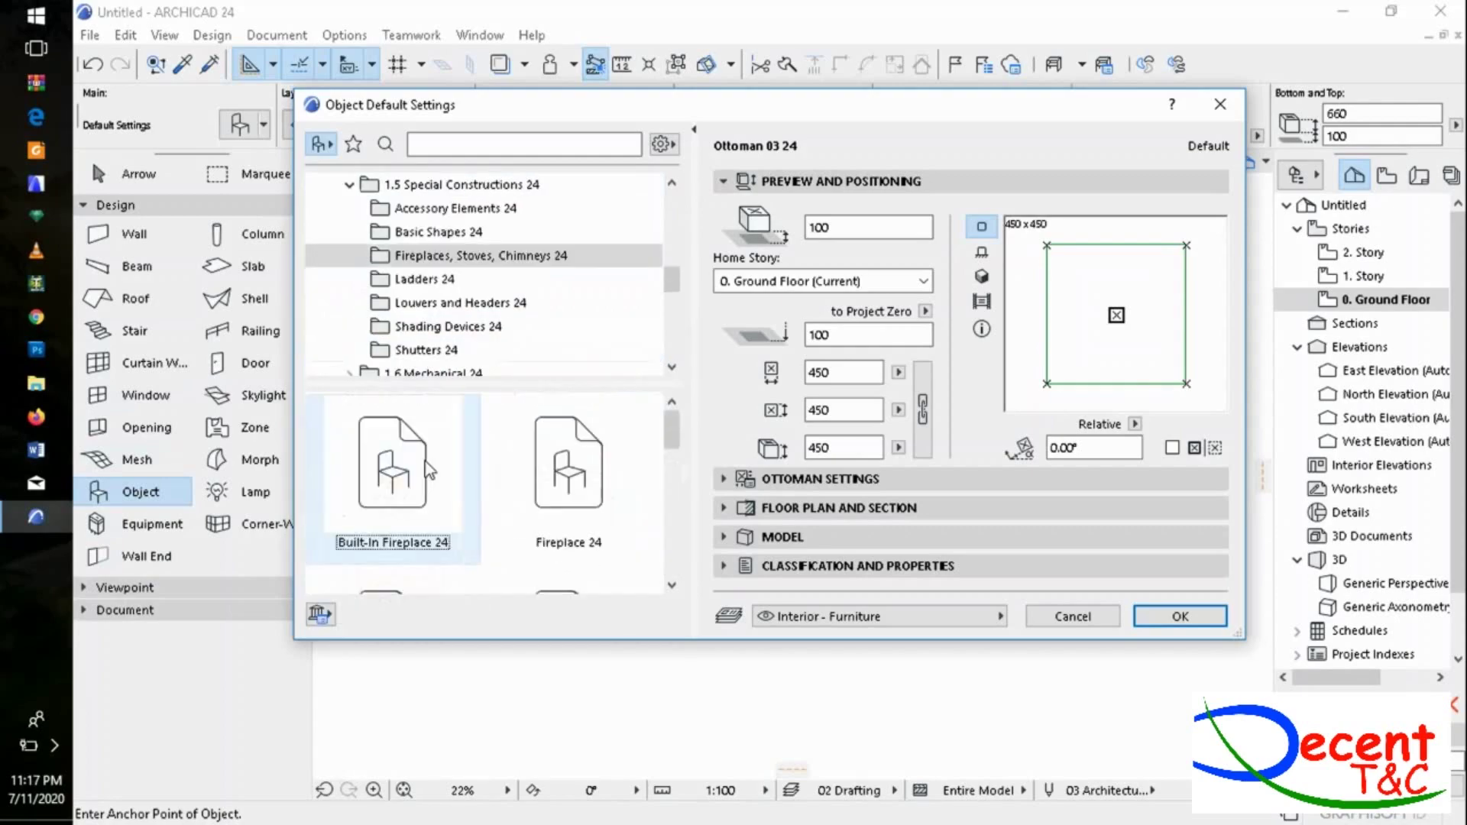
{"action": "scroll", "coordinate": [520, 486], "scroll_direction": "down", "scroll_amount": 5}
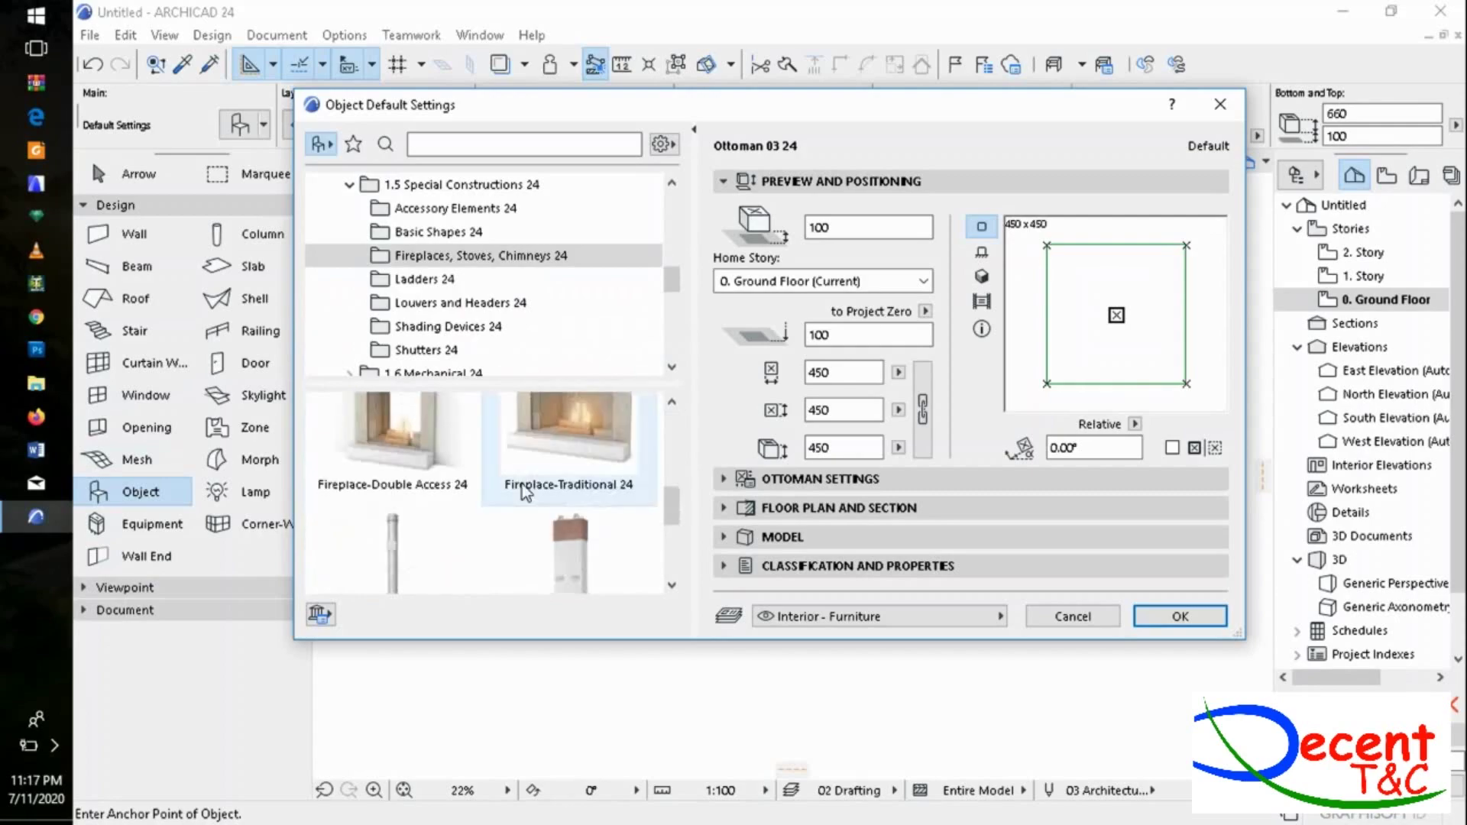
Preview Stacked Washer and Dryer 24 and browse the plumbing folders for sinks, sewage pumps and drains, then close the object settings without applying.
{"action": "left_click_drag", "start_coordinate": [671, 274], "coordinate": [676, 356]}
{"action": "left_click", "coordinate": [451, 278]}
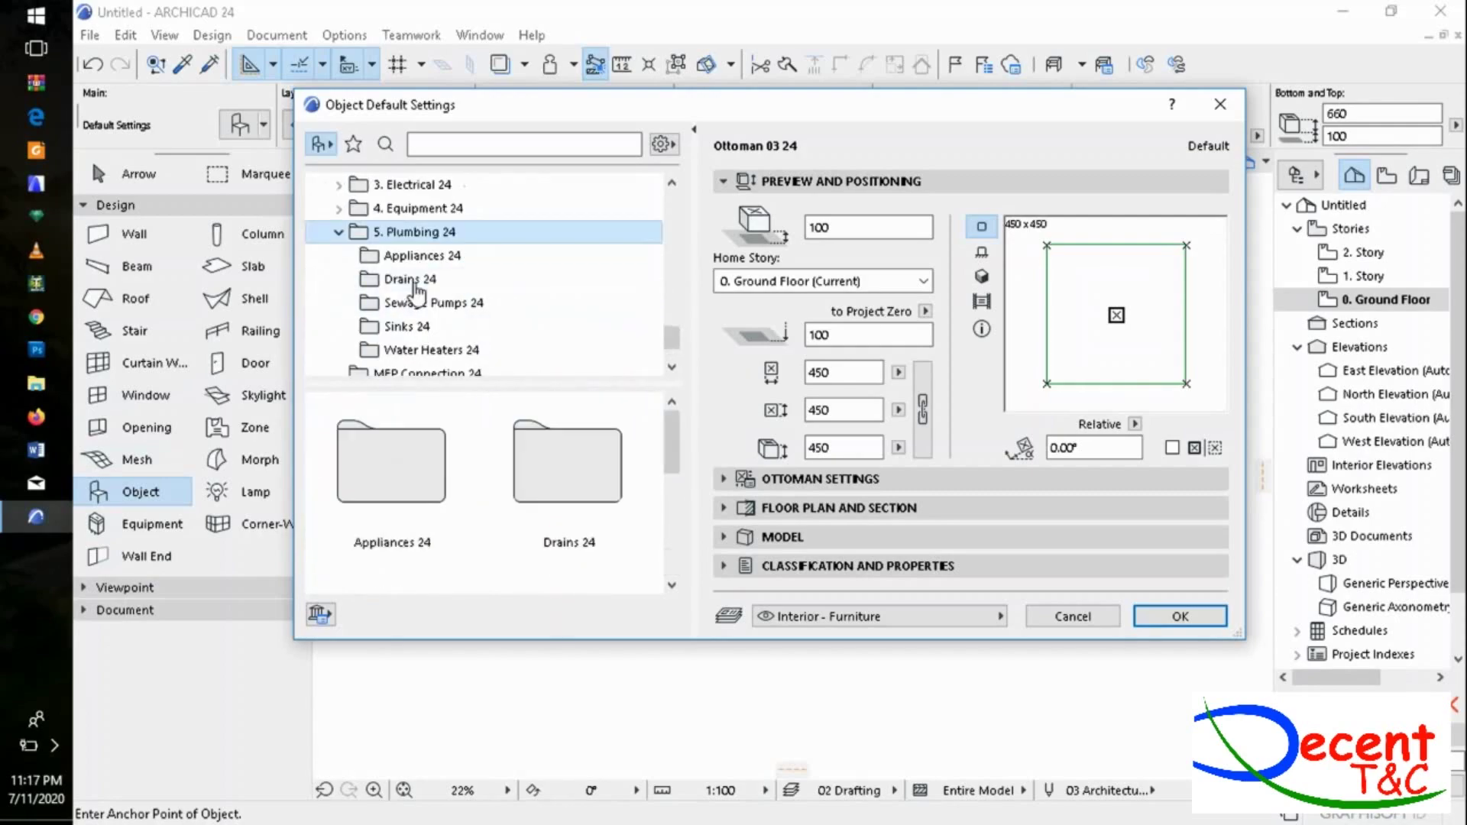
{"action": "double_click", "coordinate": [396, 465]}
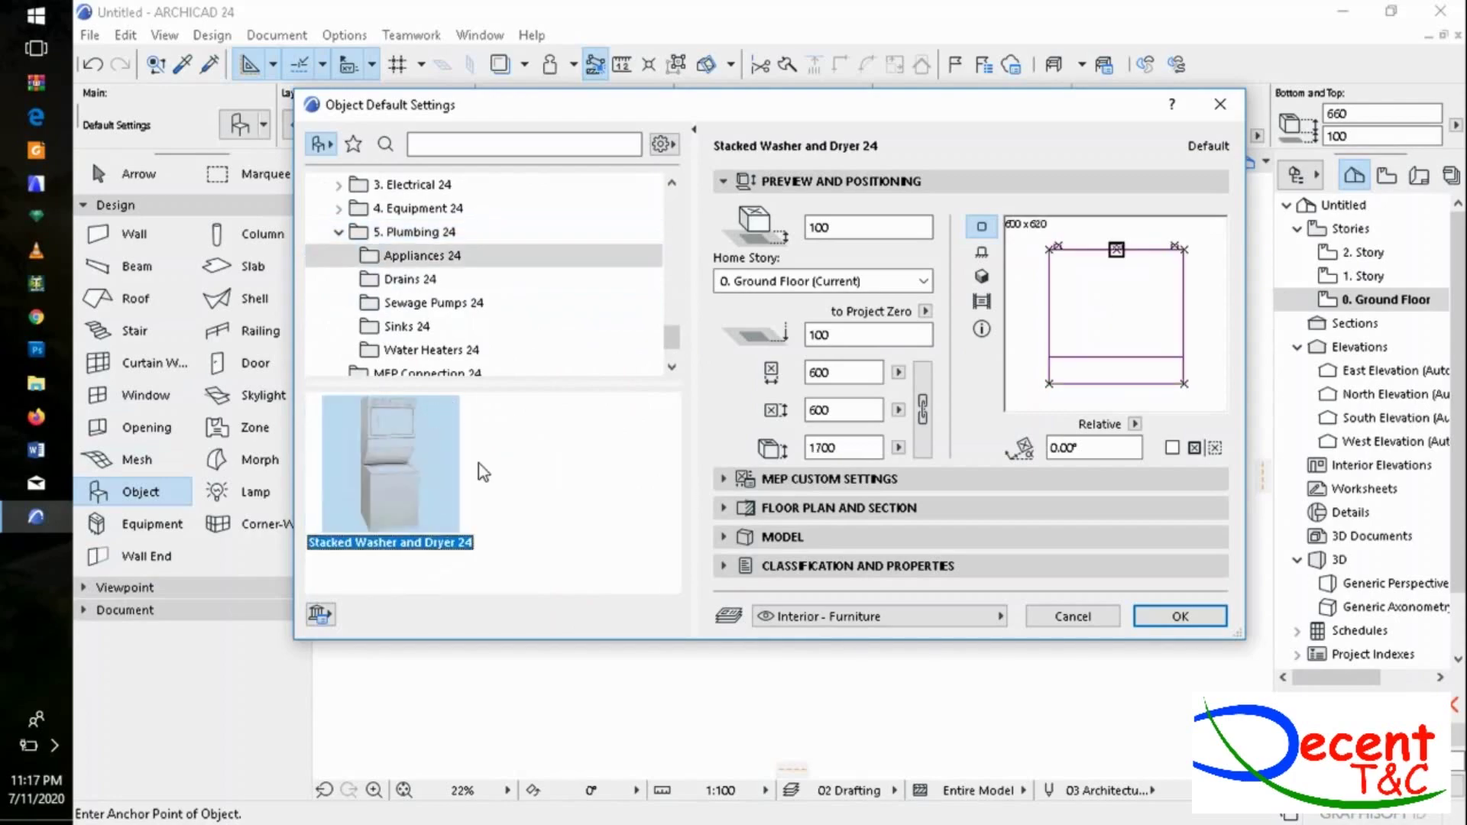
{"action": "left_click", "coordinate": [407, 326]}
{"action": "scroll", "coordinate": [535, 512], "scroll_direction": "down", "scroll_amount": 5}
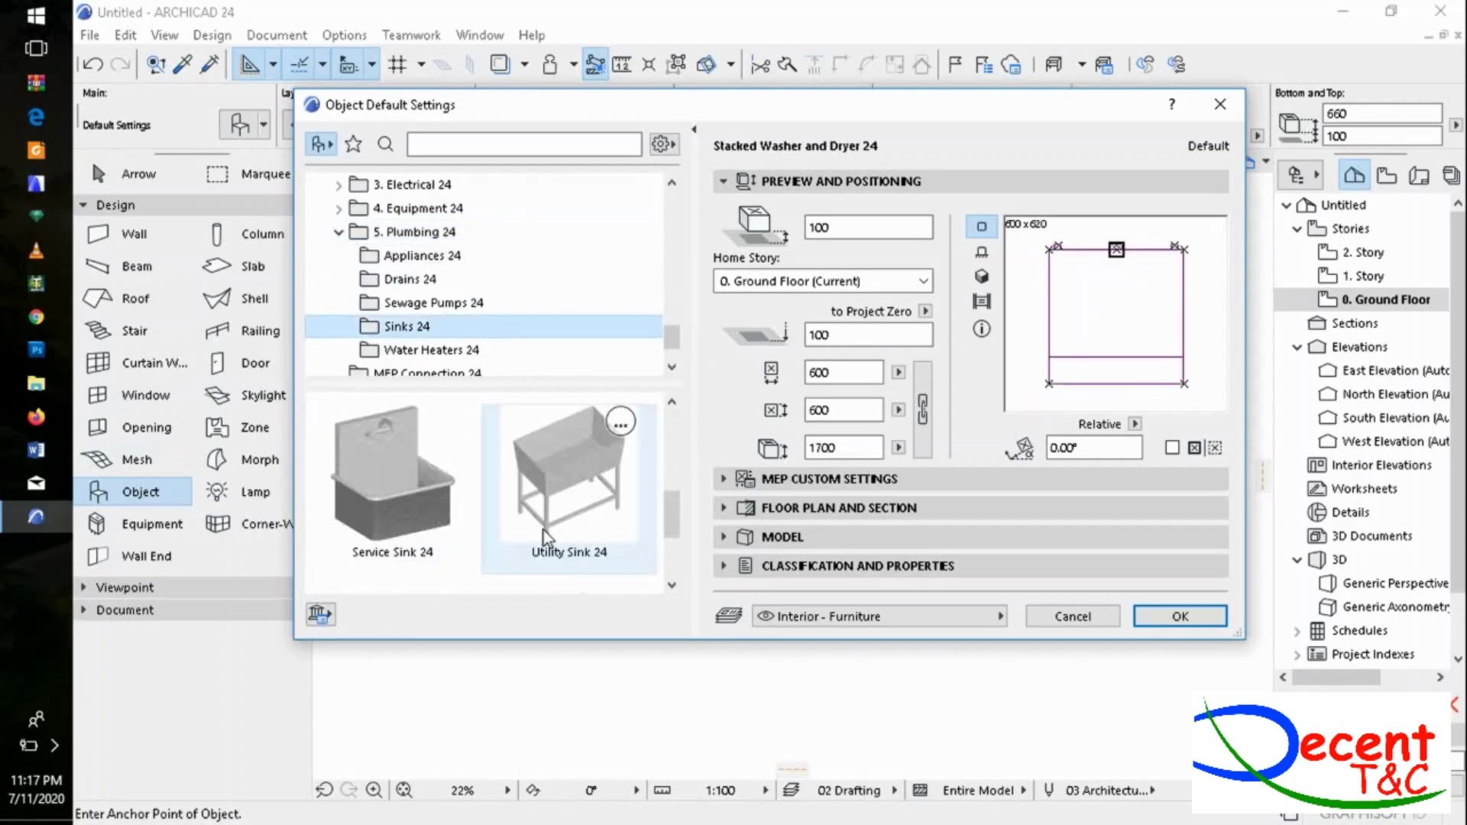
{"action": "key", "text": "Up"}
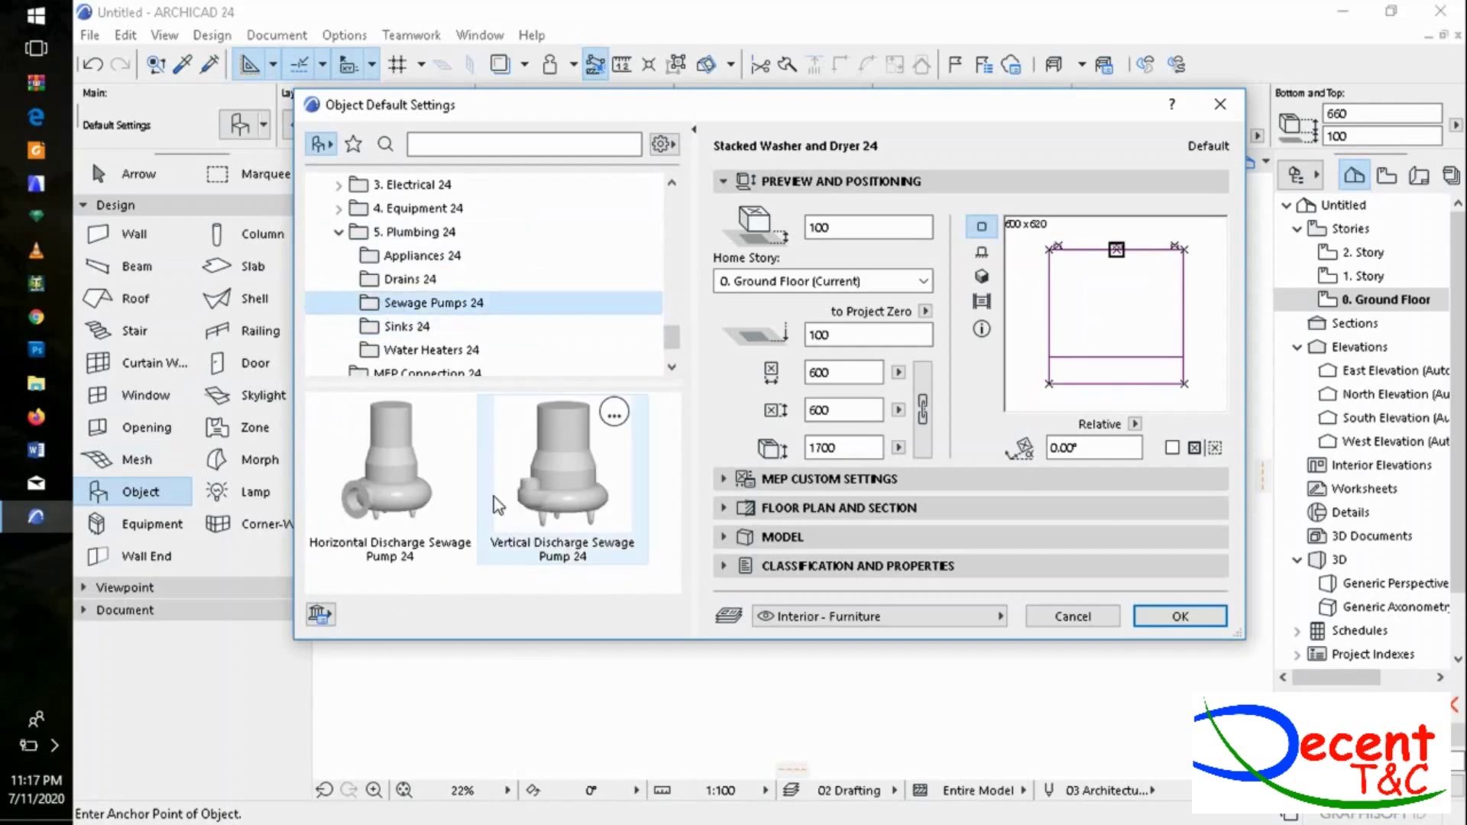
{"action": "left_click", "coordinate": [410, 255]}
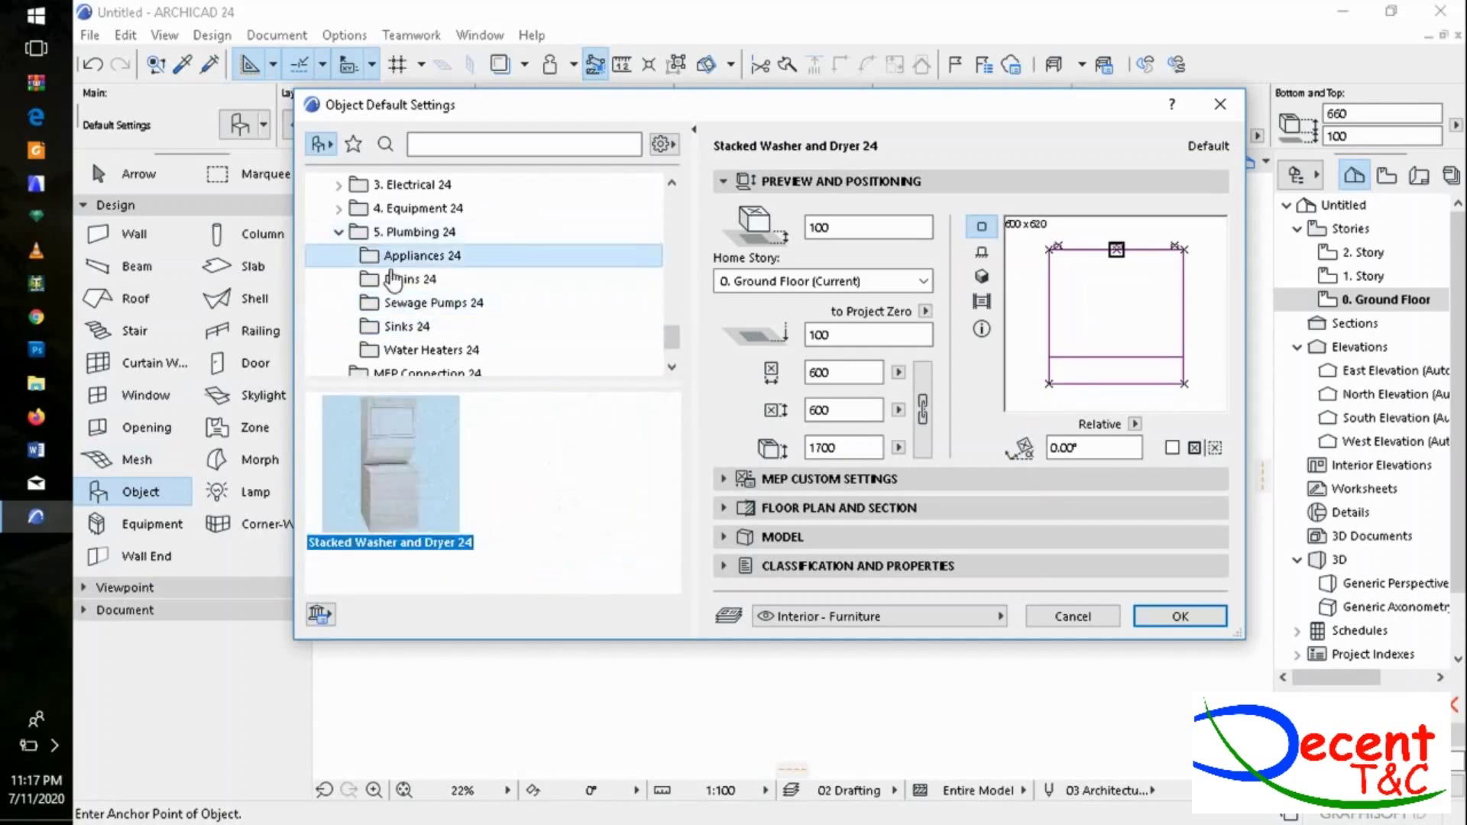
{"action": "left_click", "coordinate": [410, 279]}
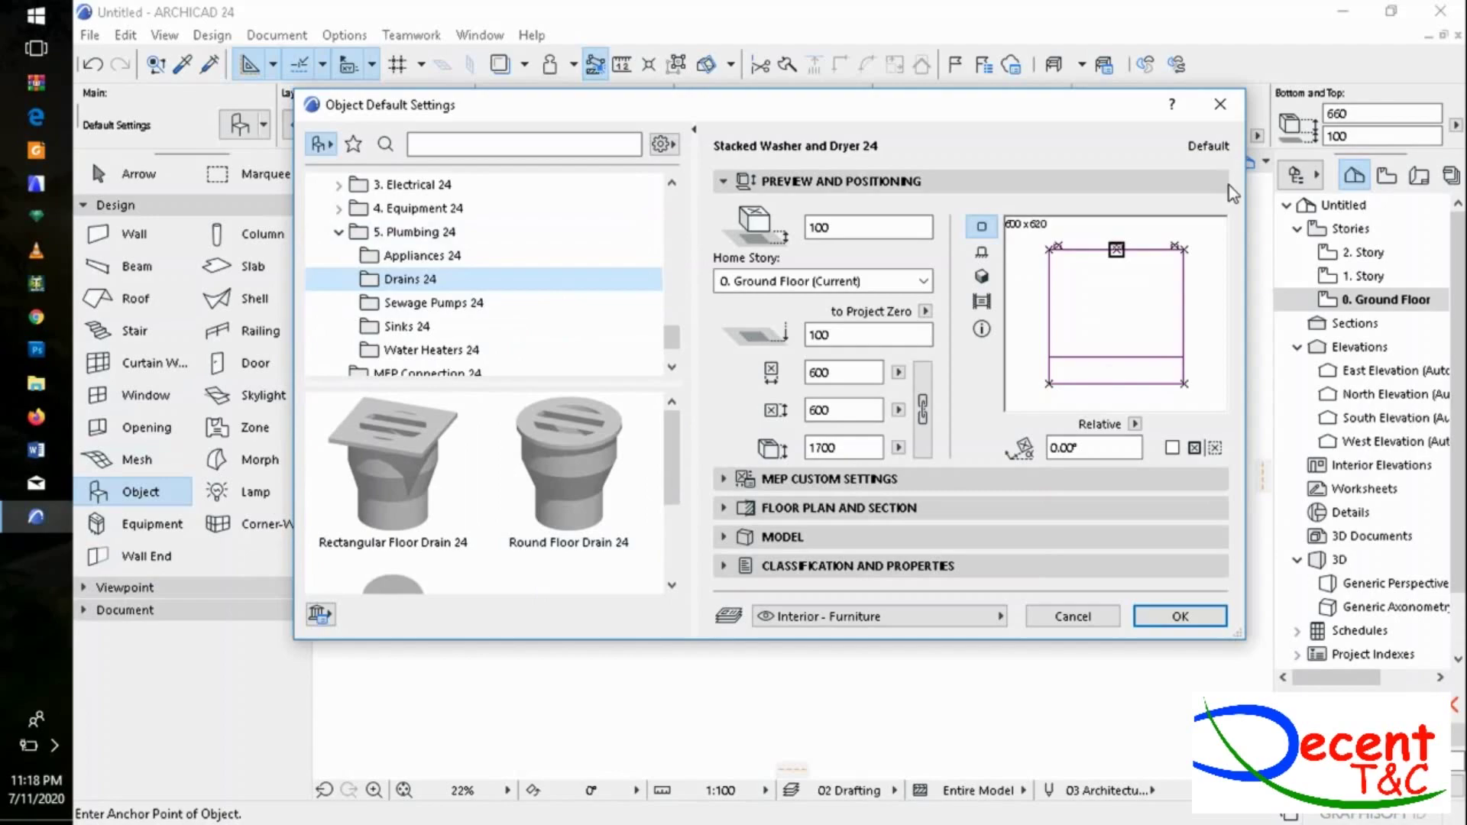
{"action": "left_click", "coordinate": [1220, 104]}
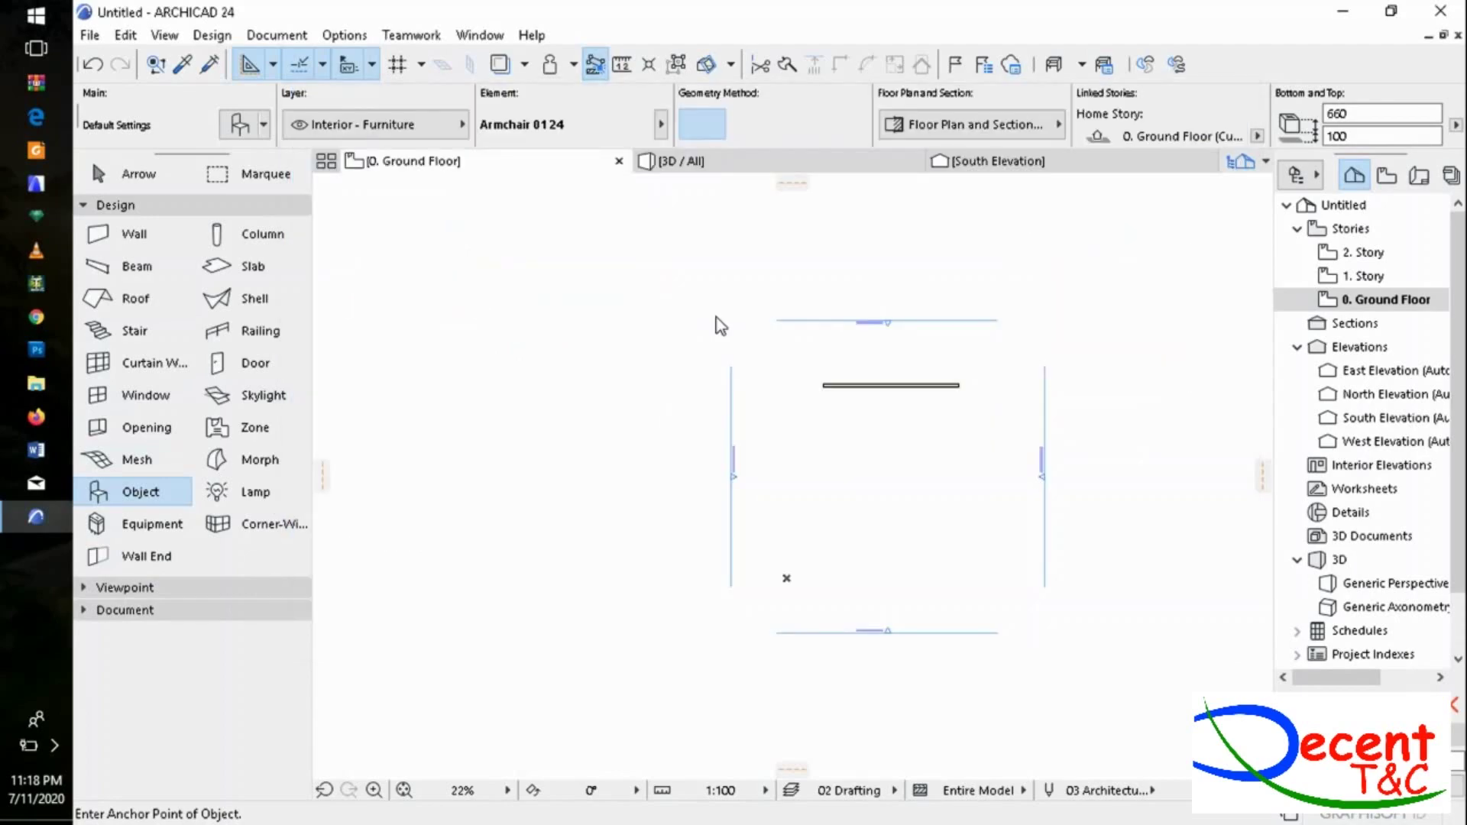
Open the Lamp tool's default settings, browse General Light Sources 24, Street Lamps 24 and Interior Lamps 24, and close them without applying.
{"action": "left_click", "coordinate": [257, 493]}
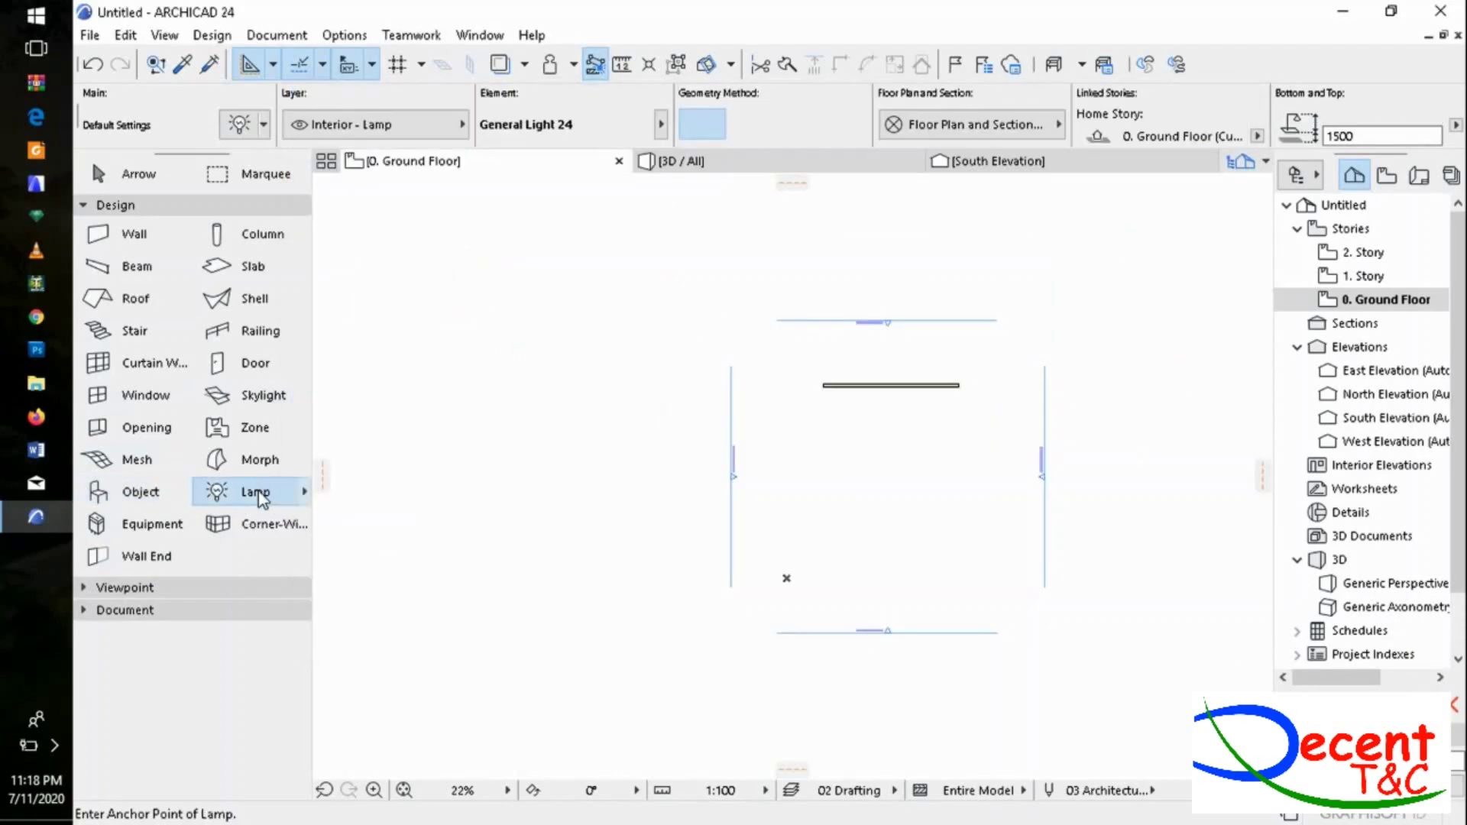
{"action": "double_click", "coordinate": [265, 494]}
{"action": "scroll", "coordinate": [492, 495], "scroll_direction": "down", "scroll_amount": 4}
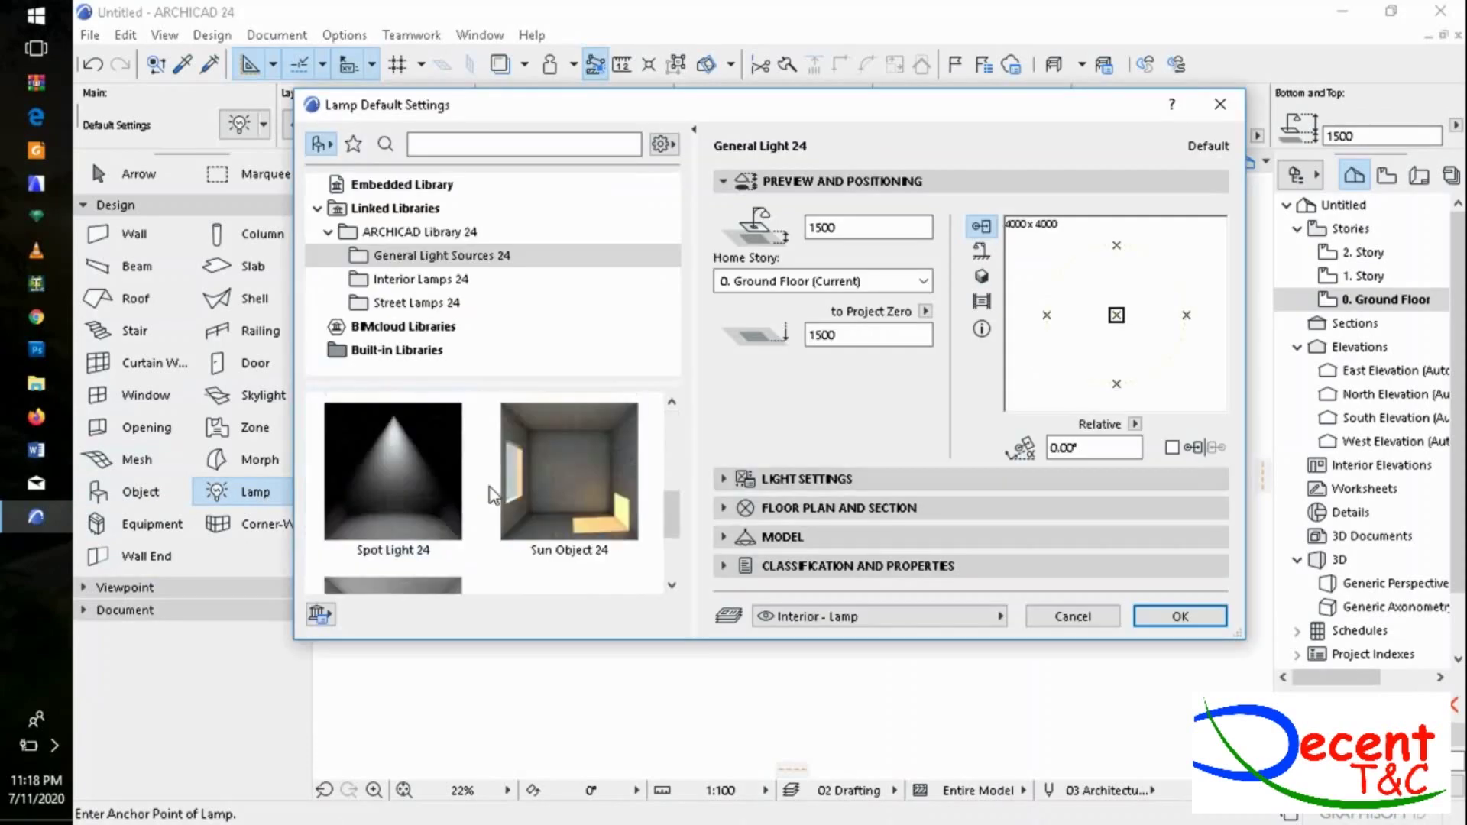
{"action": "left_click", "coordinate": [417, 302]}
{"action": "left_click", "coordinate": [419, 279]}
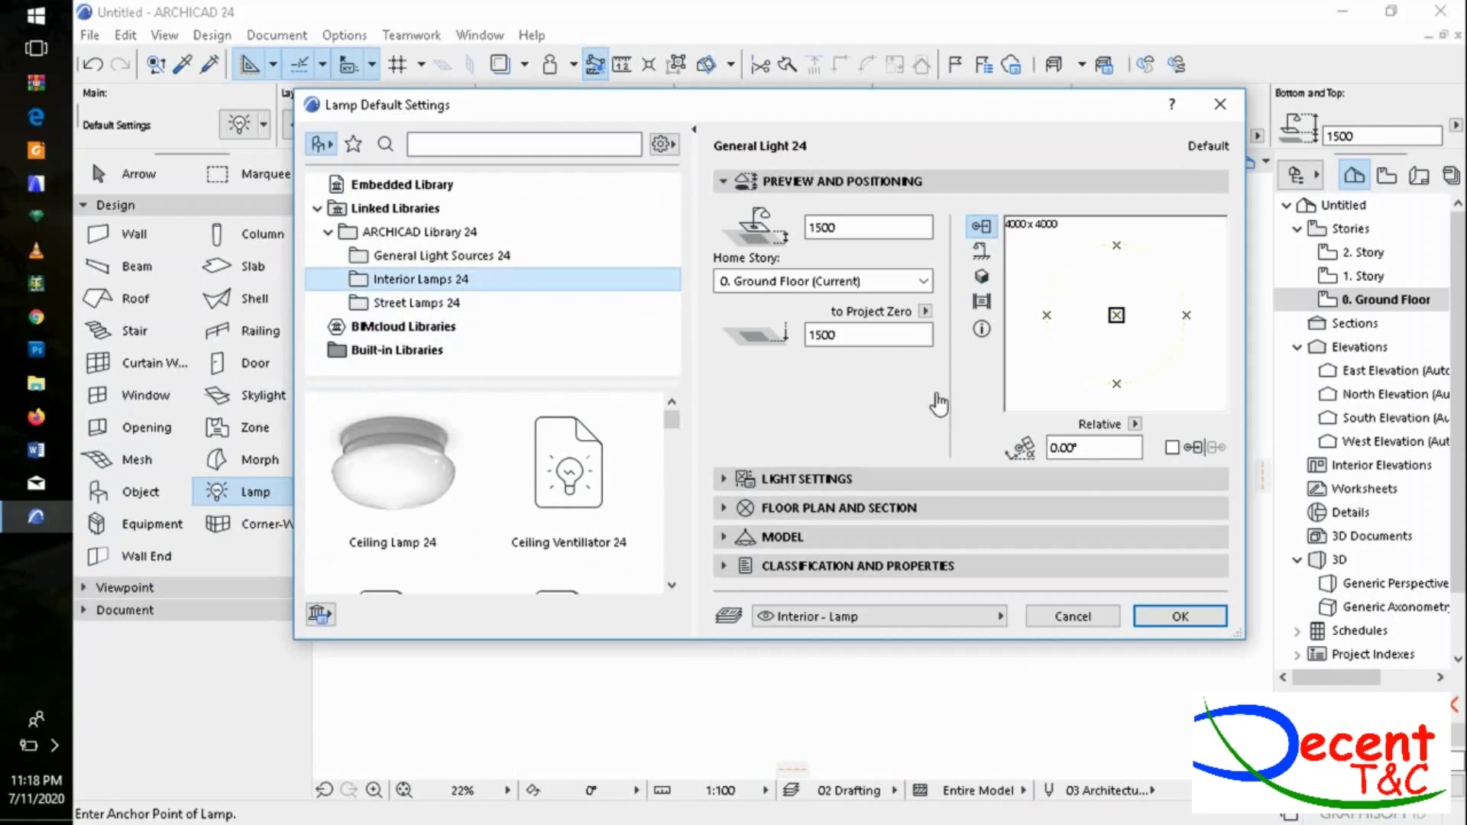
{"action": "left_click", "coordinate": [1220, 104]}
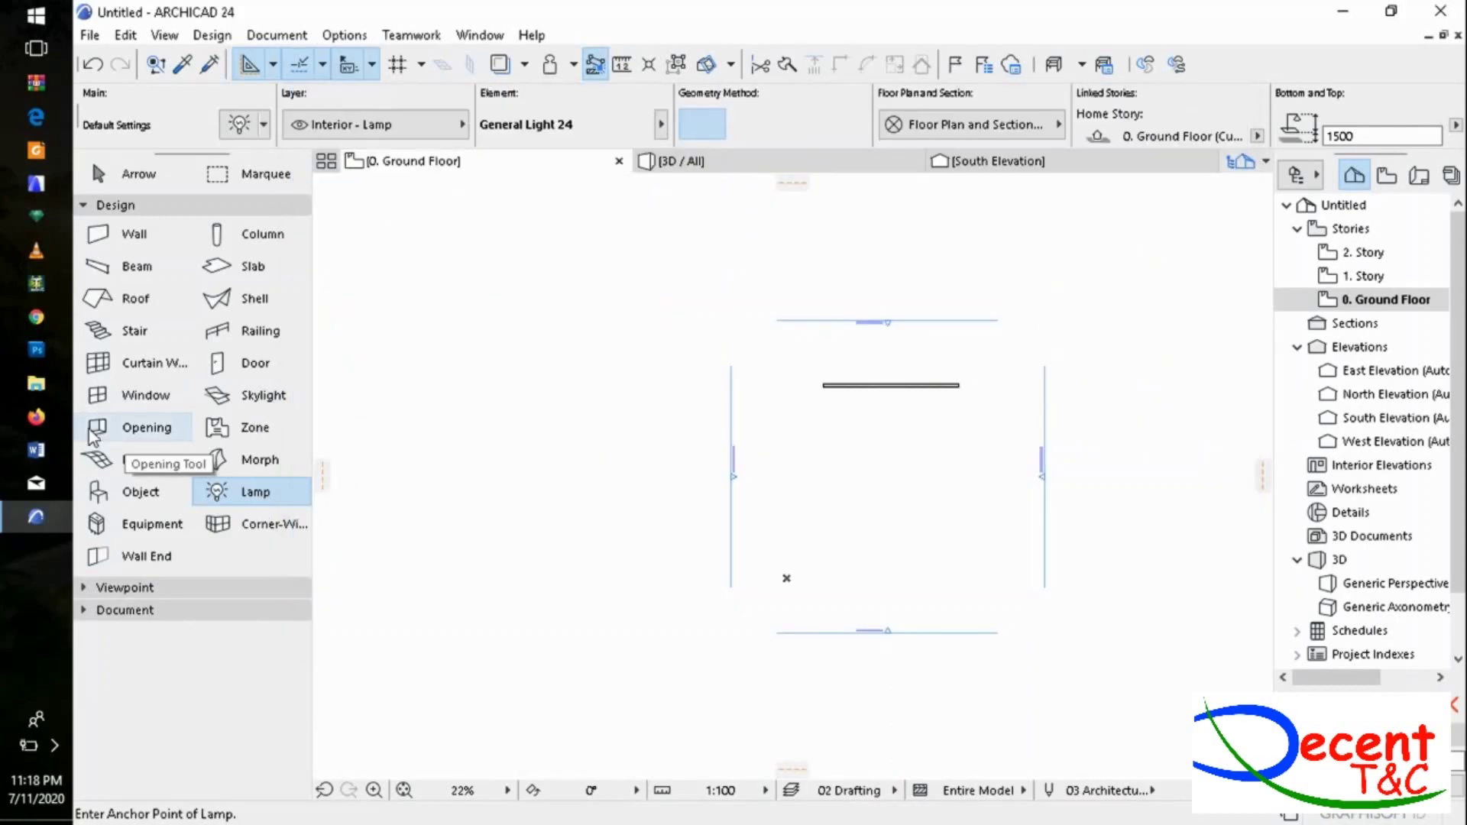
Use the Opening tool to place a 300 × 300 rectangular opening near the wall's upper edge, and inspect it up close in 3D.
{"action": "left_click", "coordinate": [149, 426]}
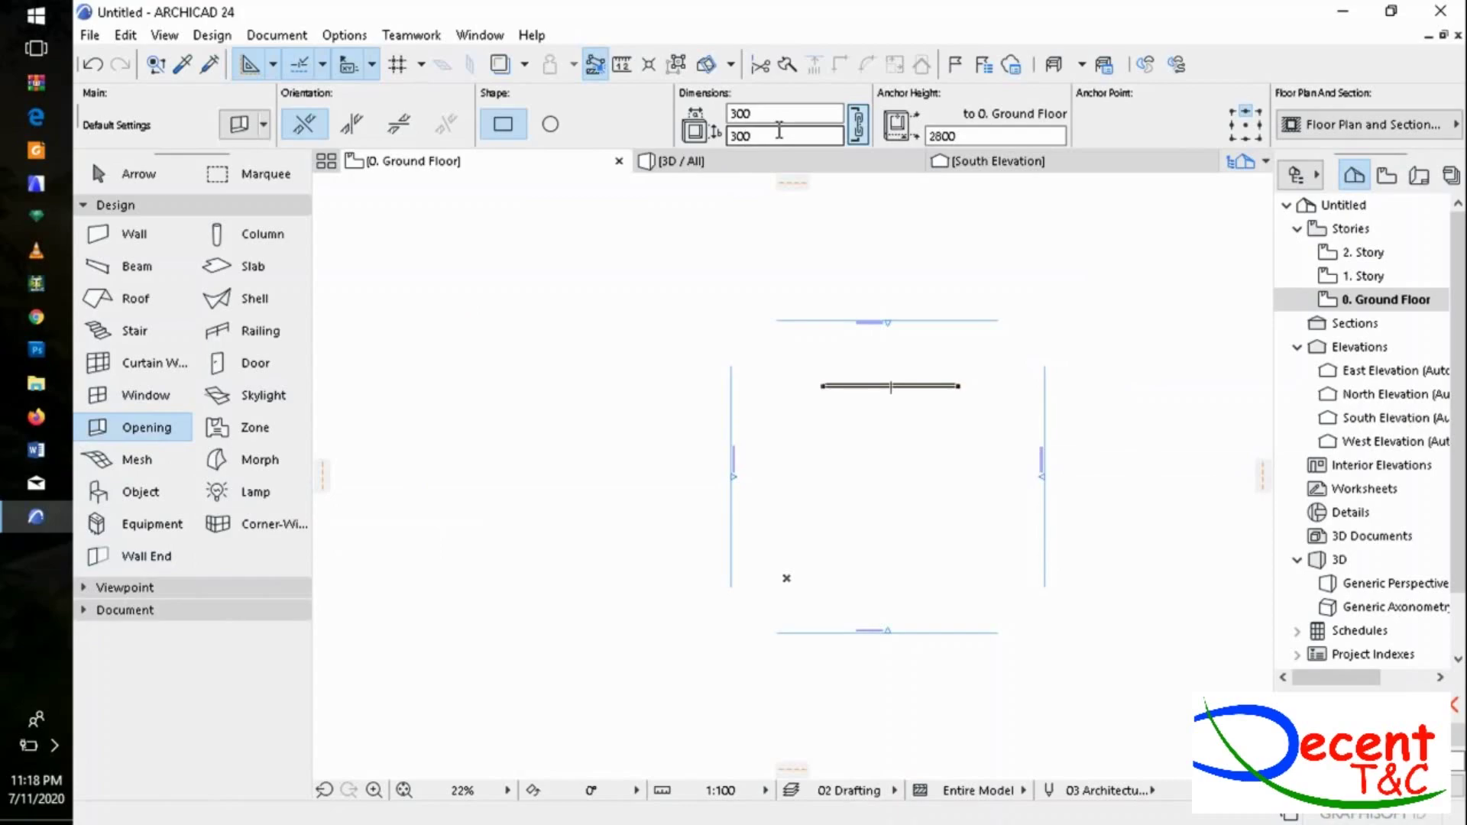
{"action": "left_click", "coordinate": [887, 386]}
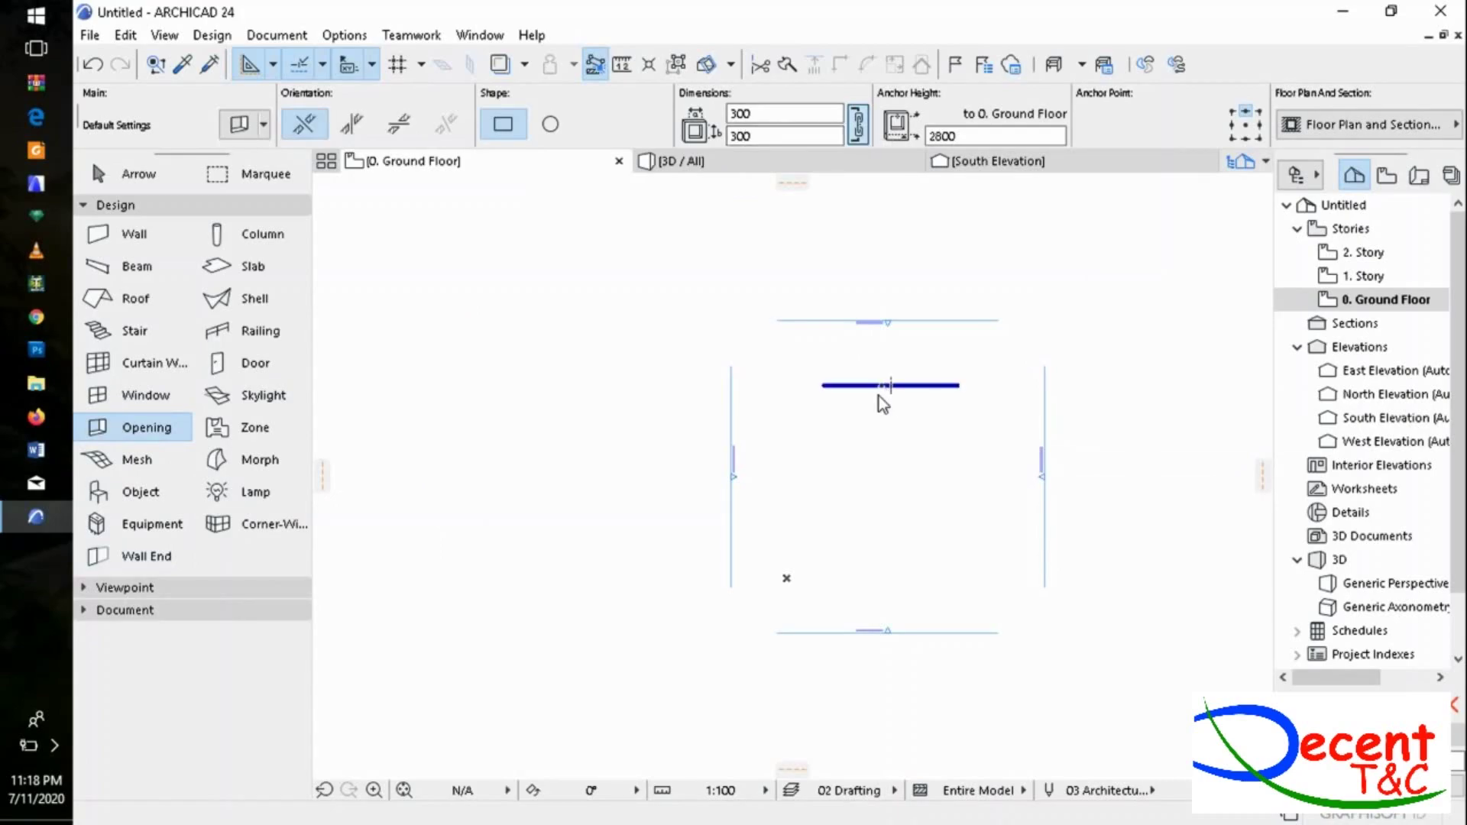
{"action": "left_click", "coordinate": [781, 162]}
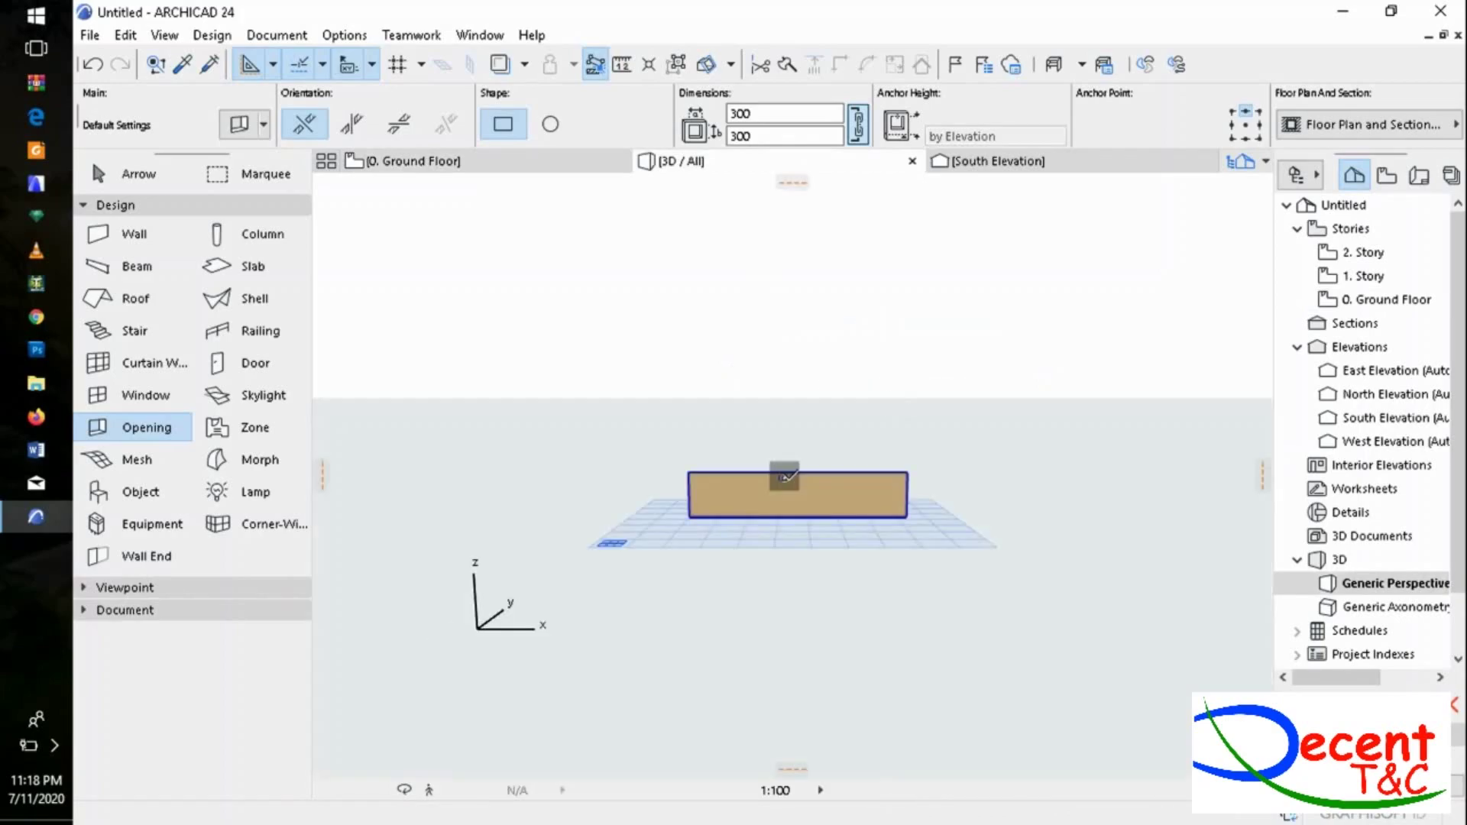
{"action": "left_click", "coordinate": [785, 477]}
{"action": "scroll", "coordinate": [785, 480], "scroll_direction": "up", "scroll_amount": 8}
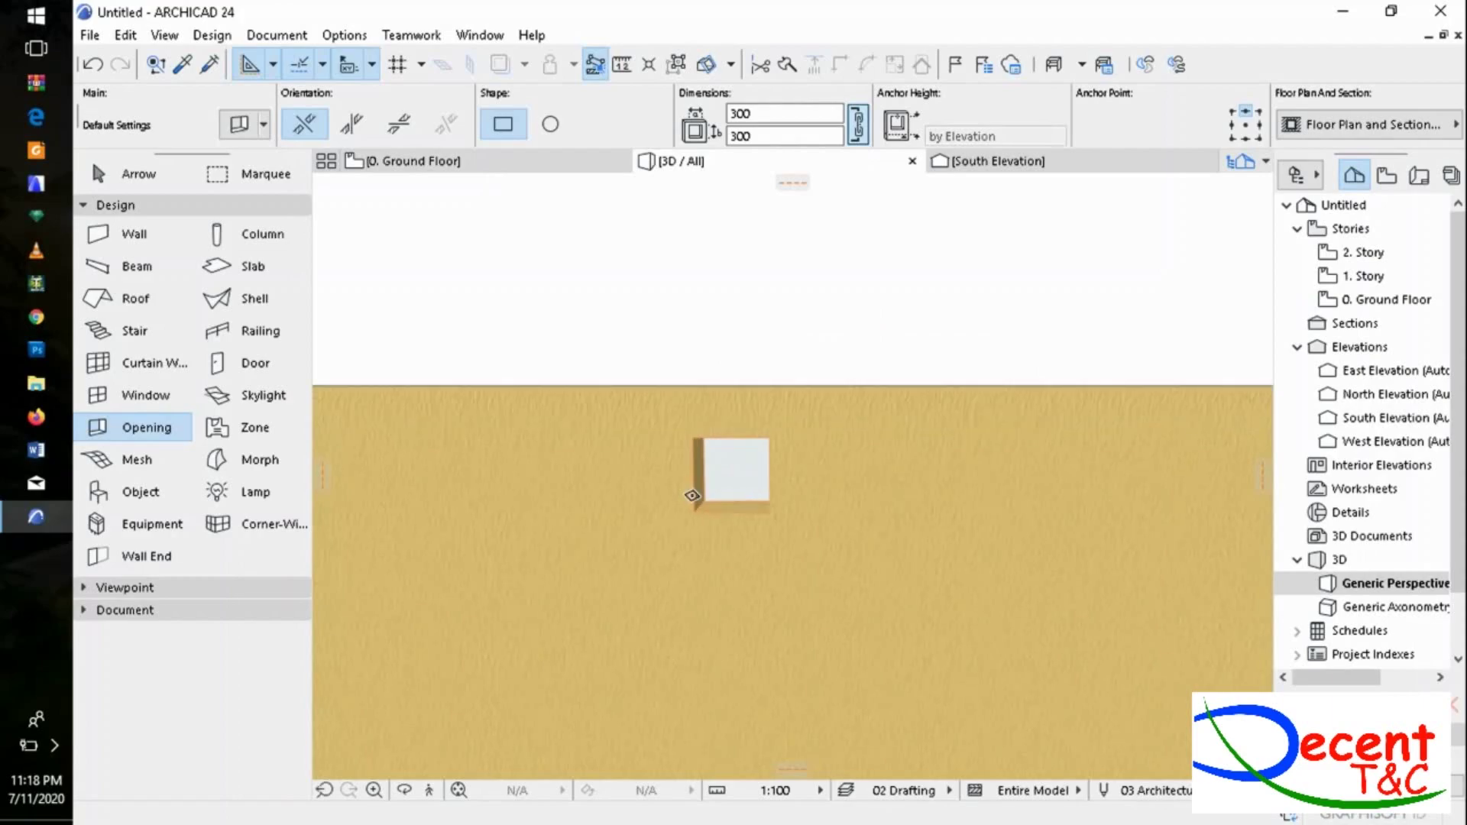
{"action": "scroll", "coordinate": [692, 496], "scroll_direction": "up", "scroll_amount": 3}
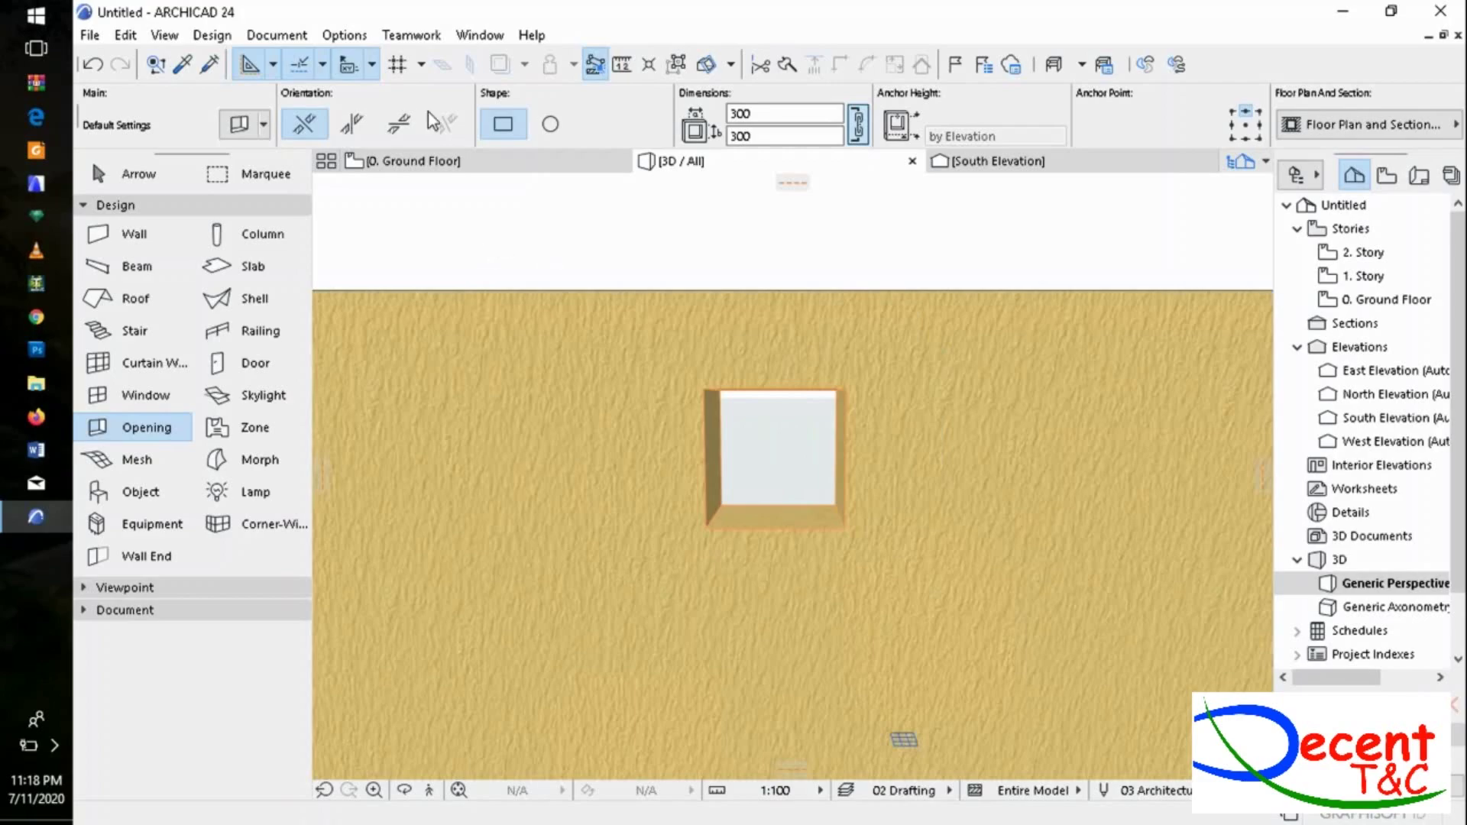
{"action": "left_click", "coordinate": [293, 35]}
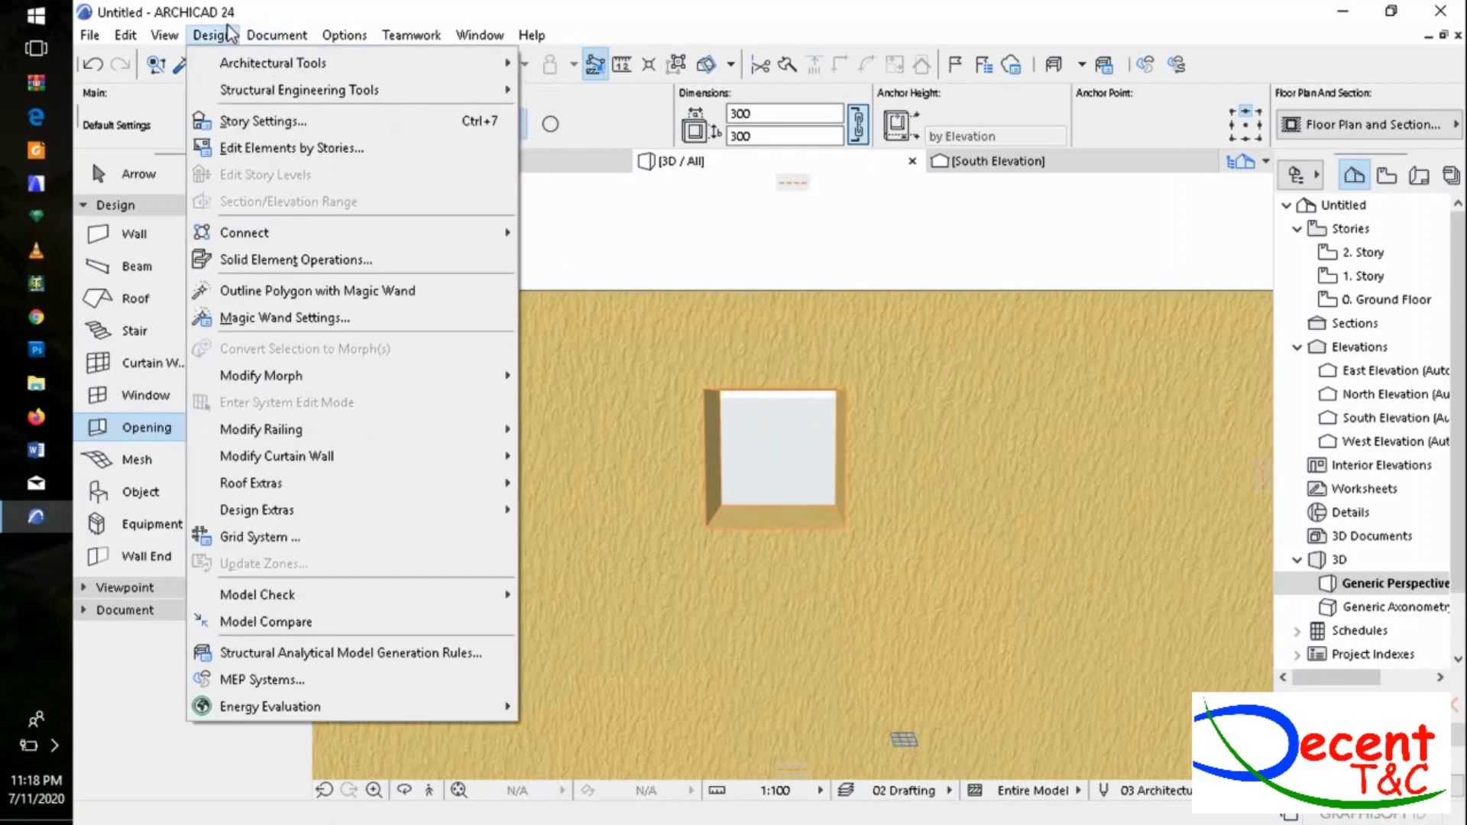
{"action": "mouse_move", "coordinate": [284, 92]}
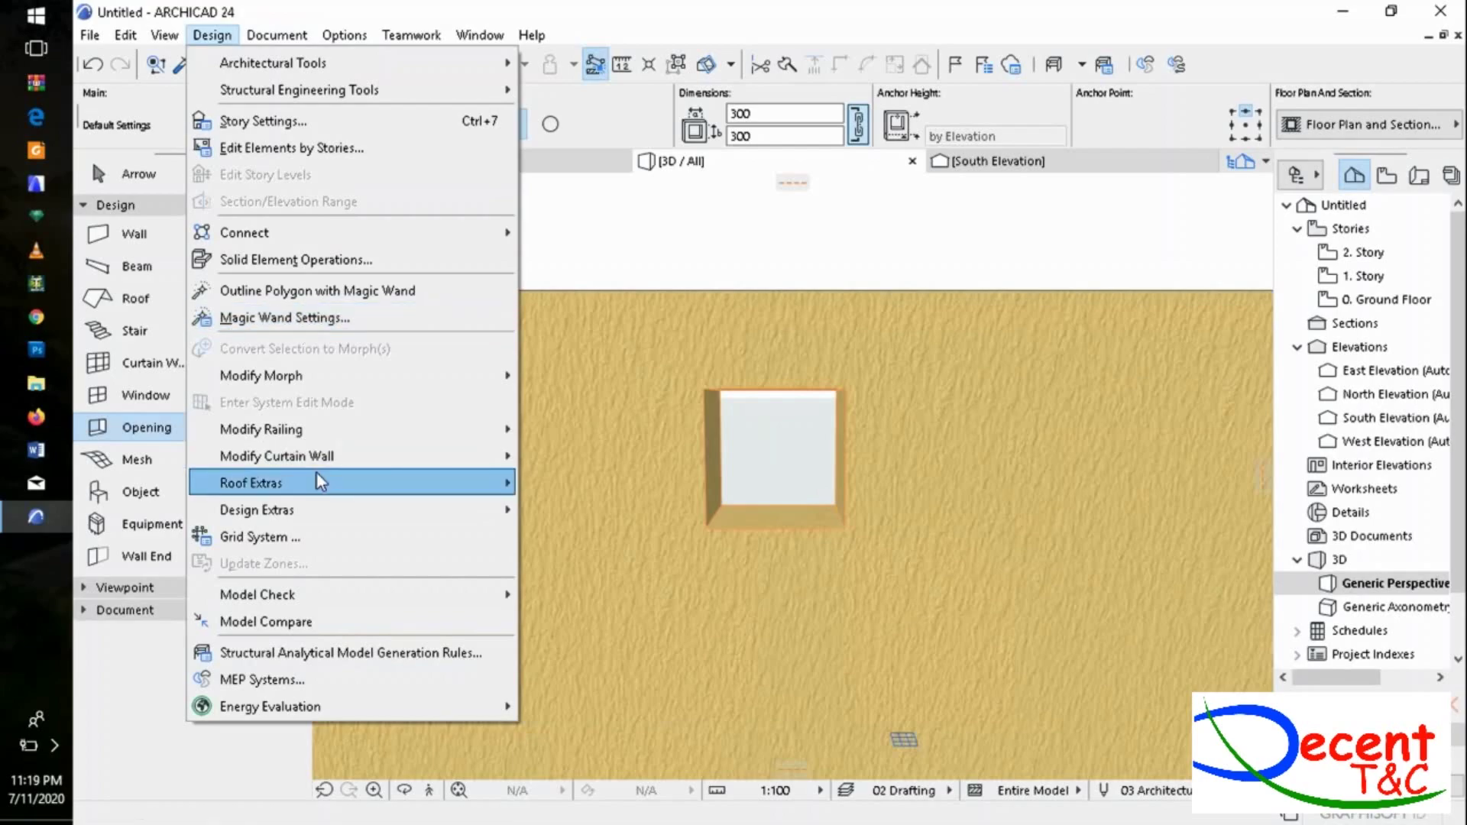
{"action": "mouse_move", "coordinate": [347, 439]}
{"action": "mouse_move", "coordinate": [451, 377]}
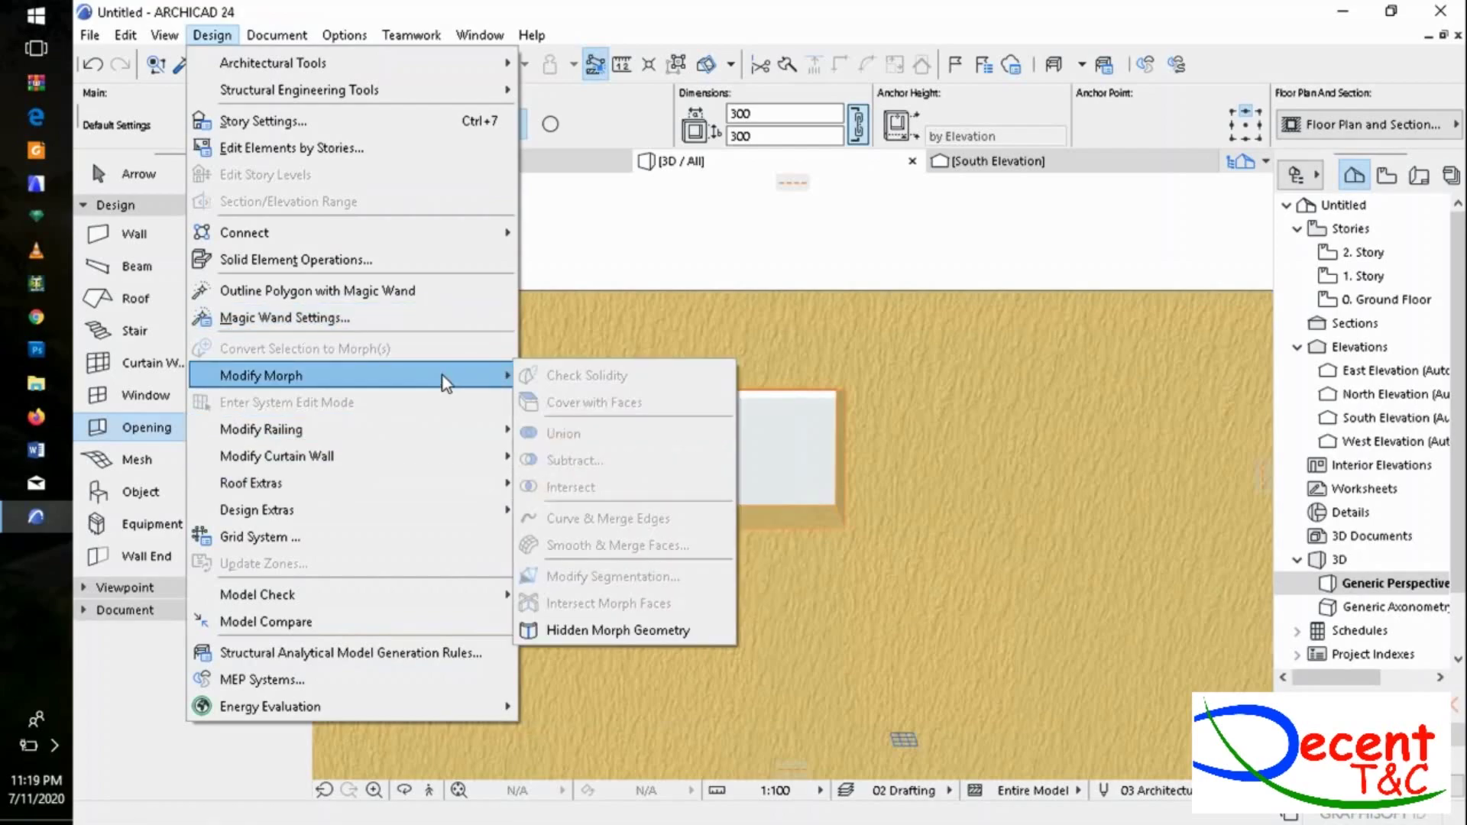